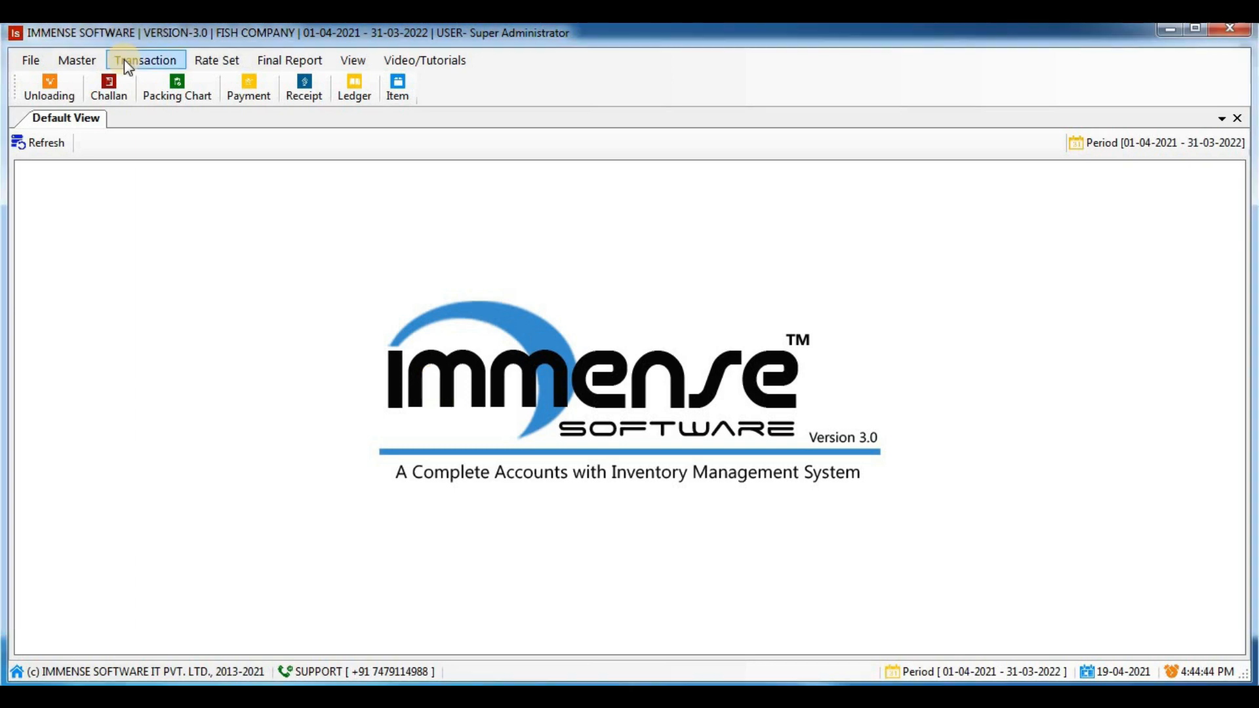
Open the customer challan list and start a new customer challan.
click(126, 60)
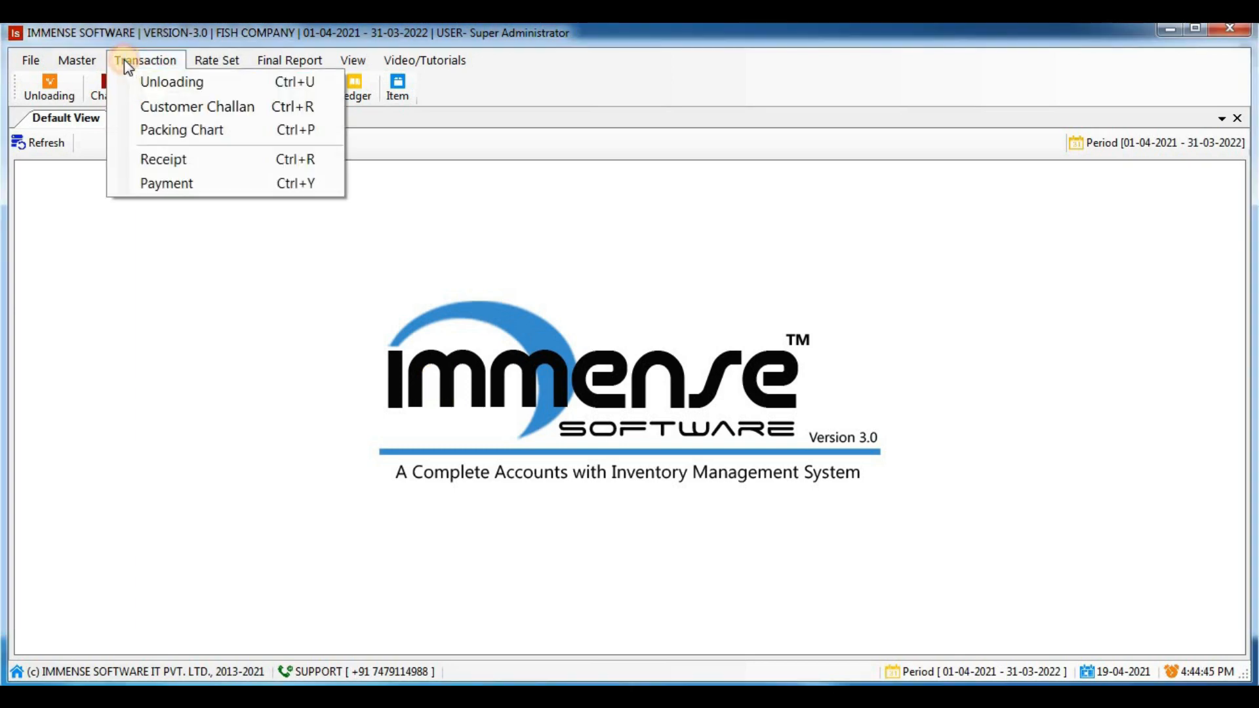
click(153, 109)
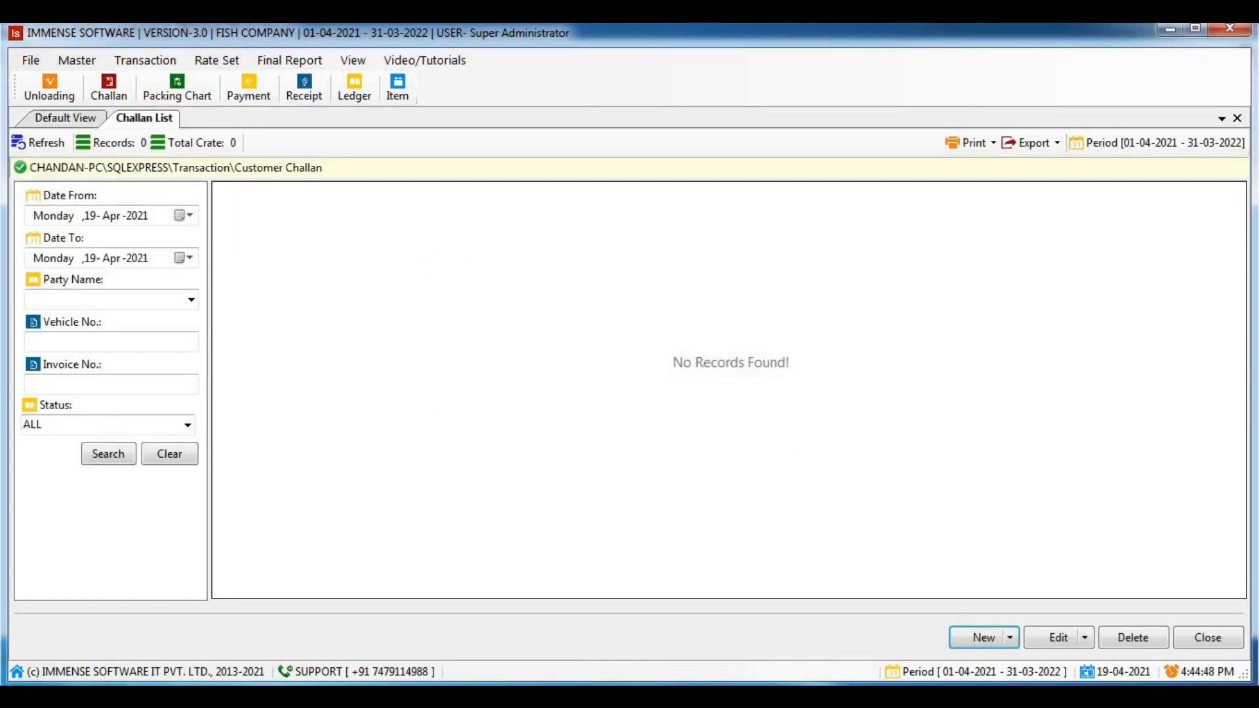
click(1009, 641)
click(1010, 661)
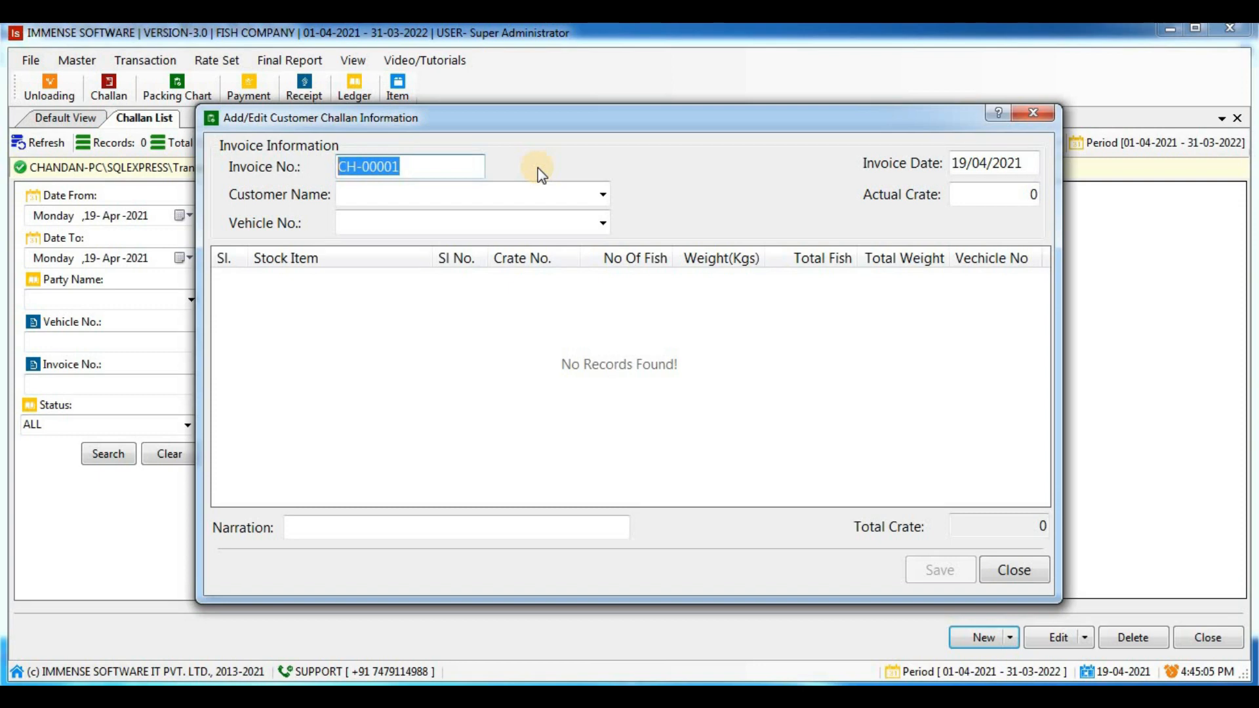
Keep the default invoice number and date, choose FIRST CUSTOMER as the customer, and accept the customer details with the RUHI fish row selected.
key(Tab)
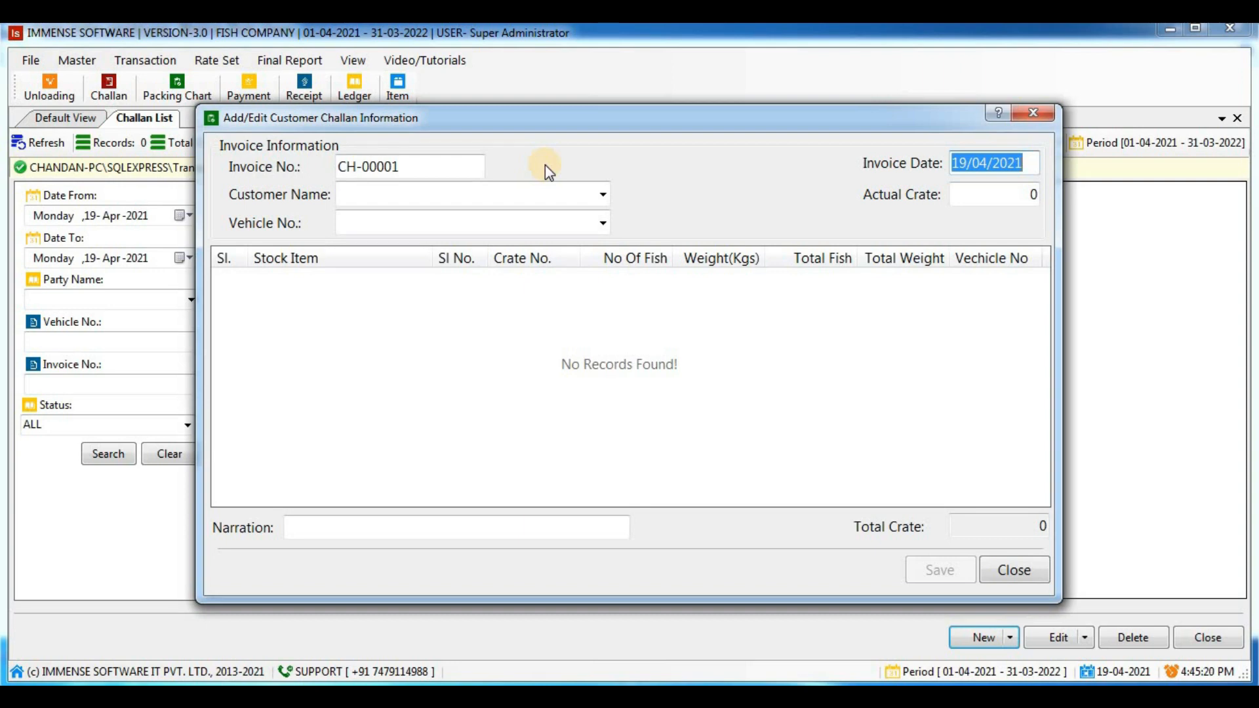
key(Return)
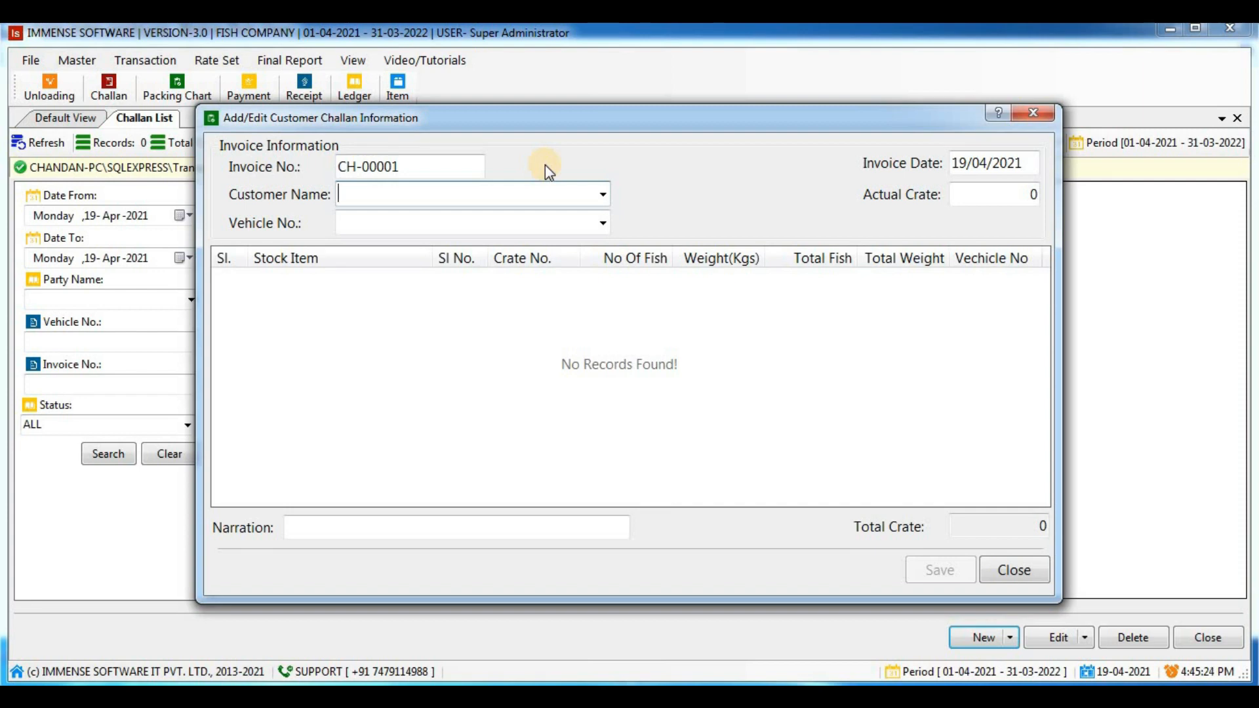
text(firST CUSTOMER)
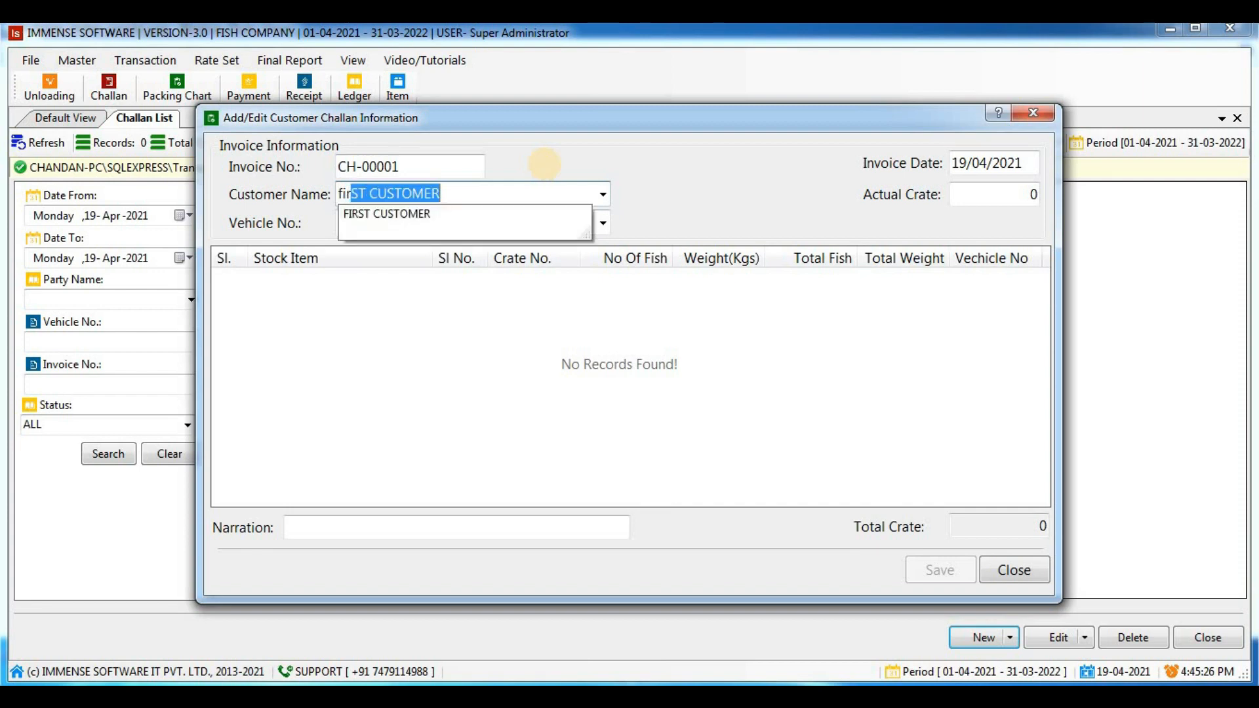
key(Return)
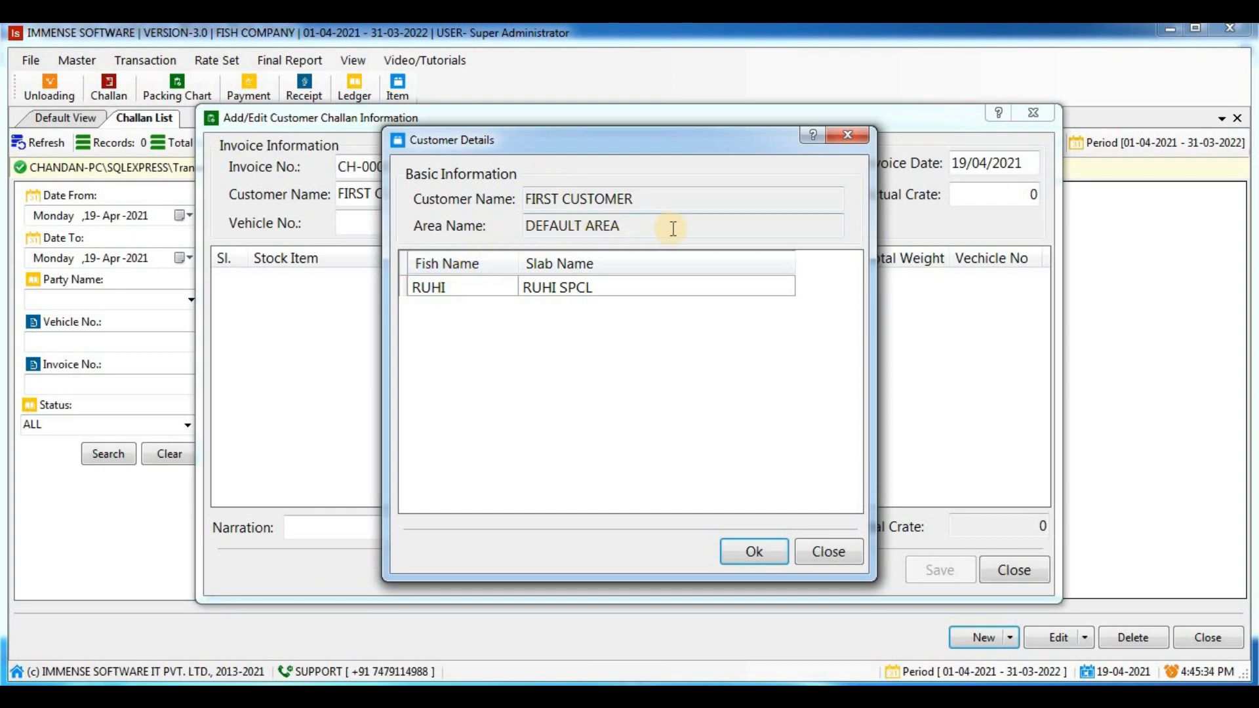
drag(672, 228, 509, 228)
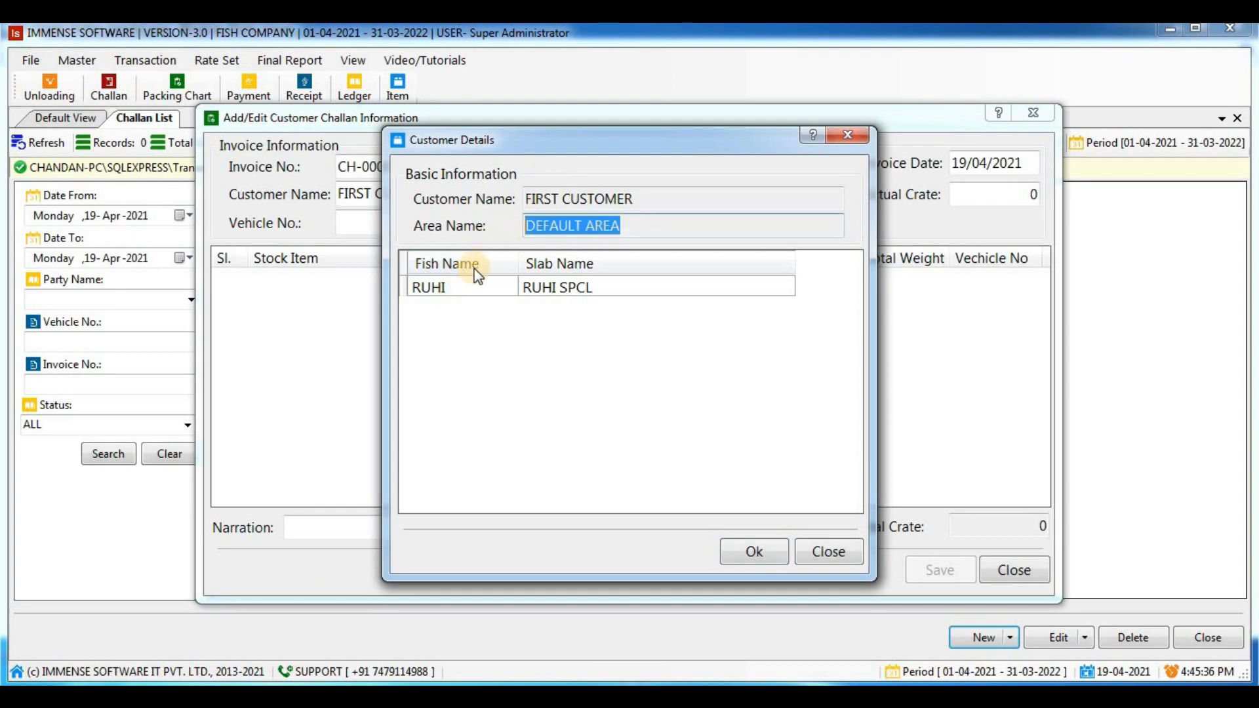
click(441, 288)
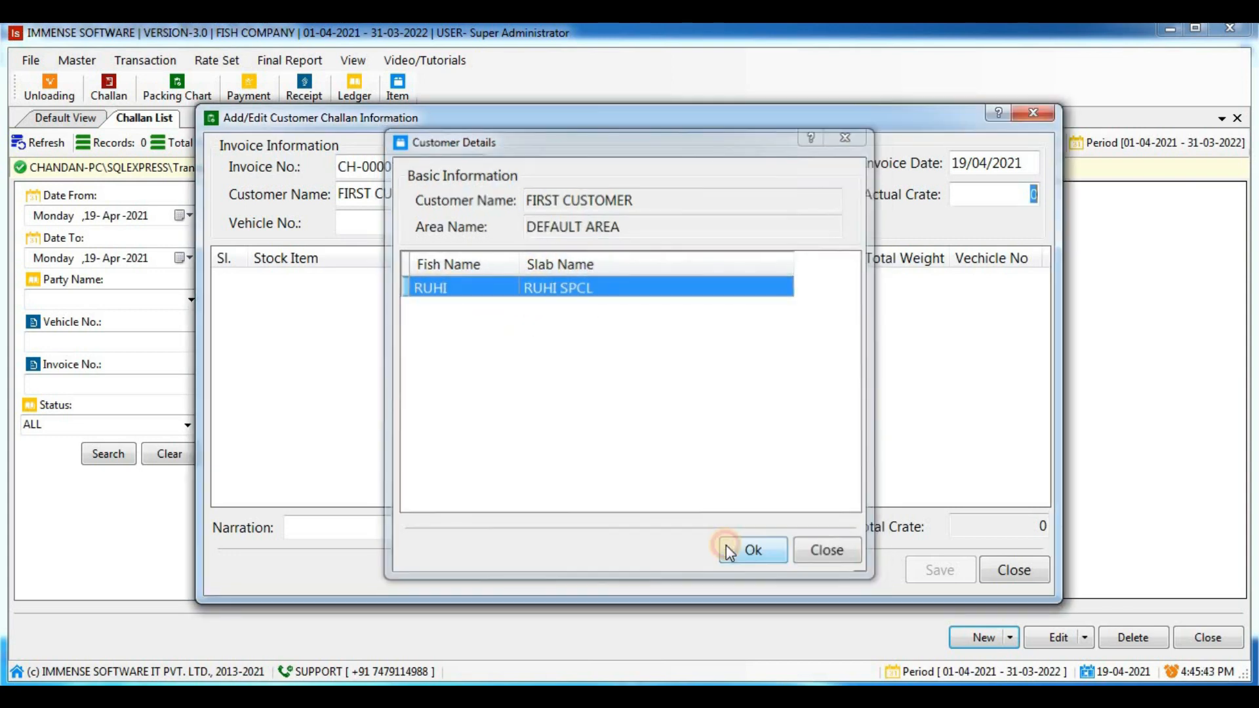
click(728, 552)
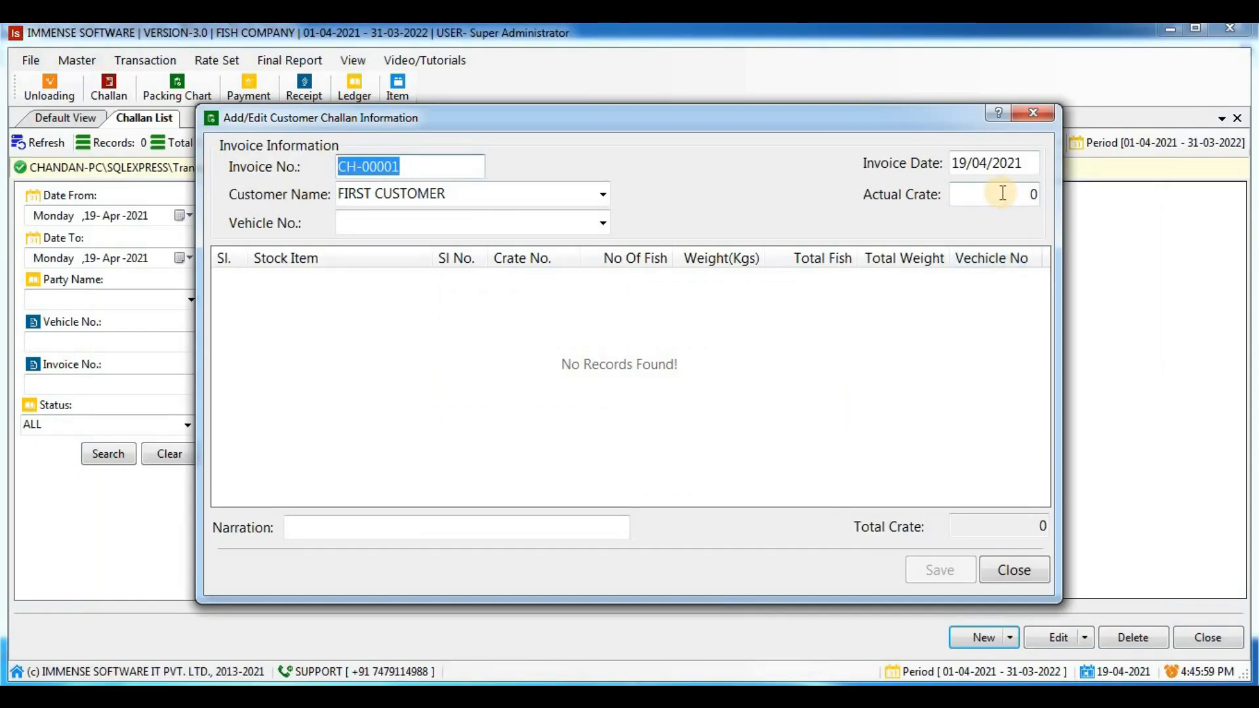
Set the challan's actual crate count to 8.
click(1002, 195)
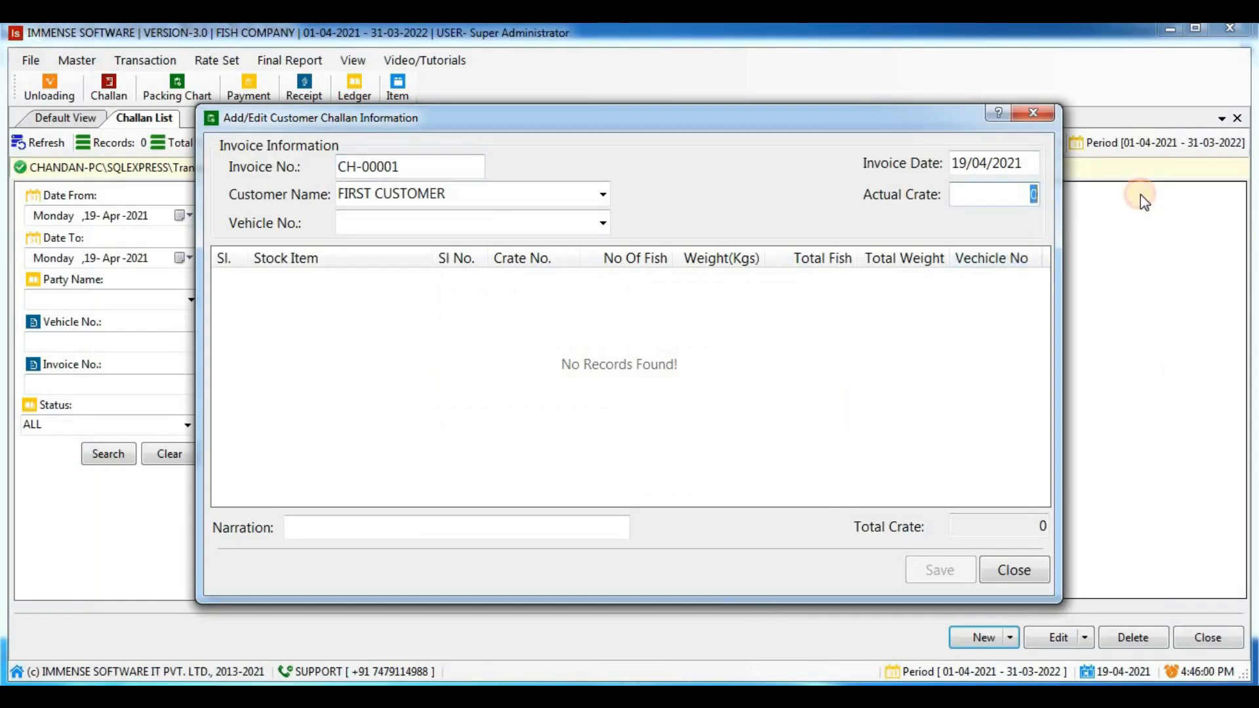
text(8)
key(Tab)
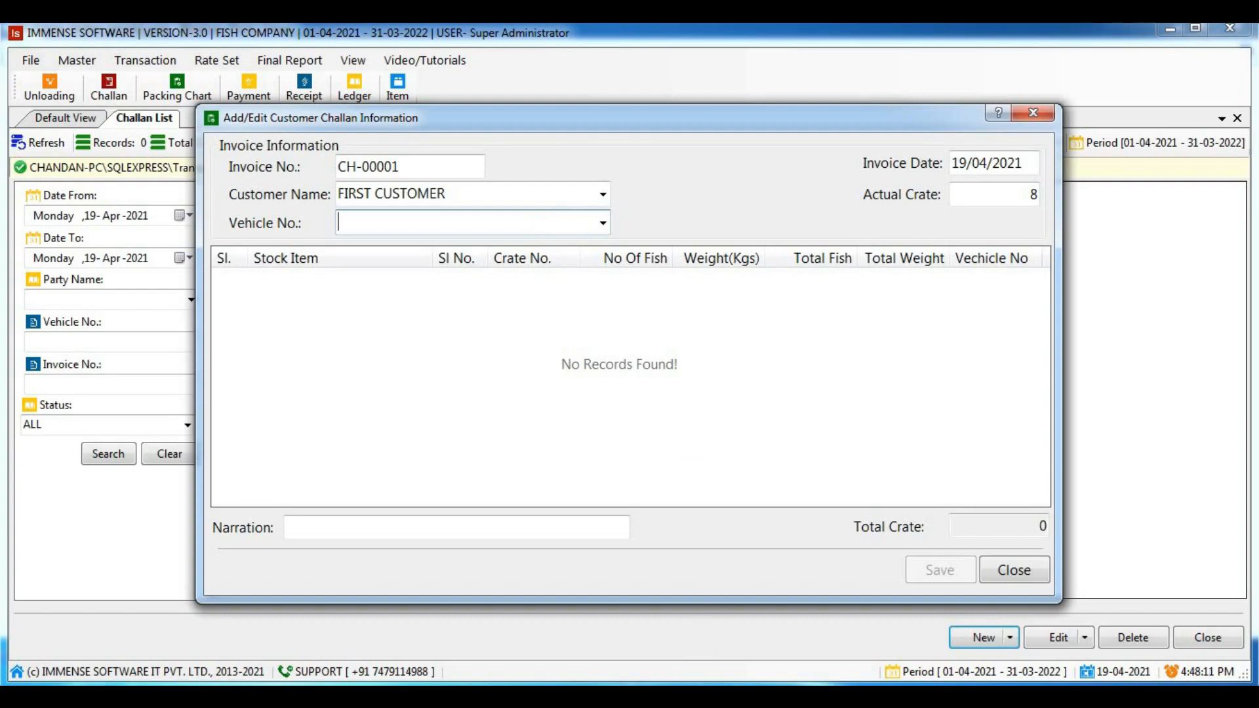
click(702, 696)
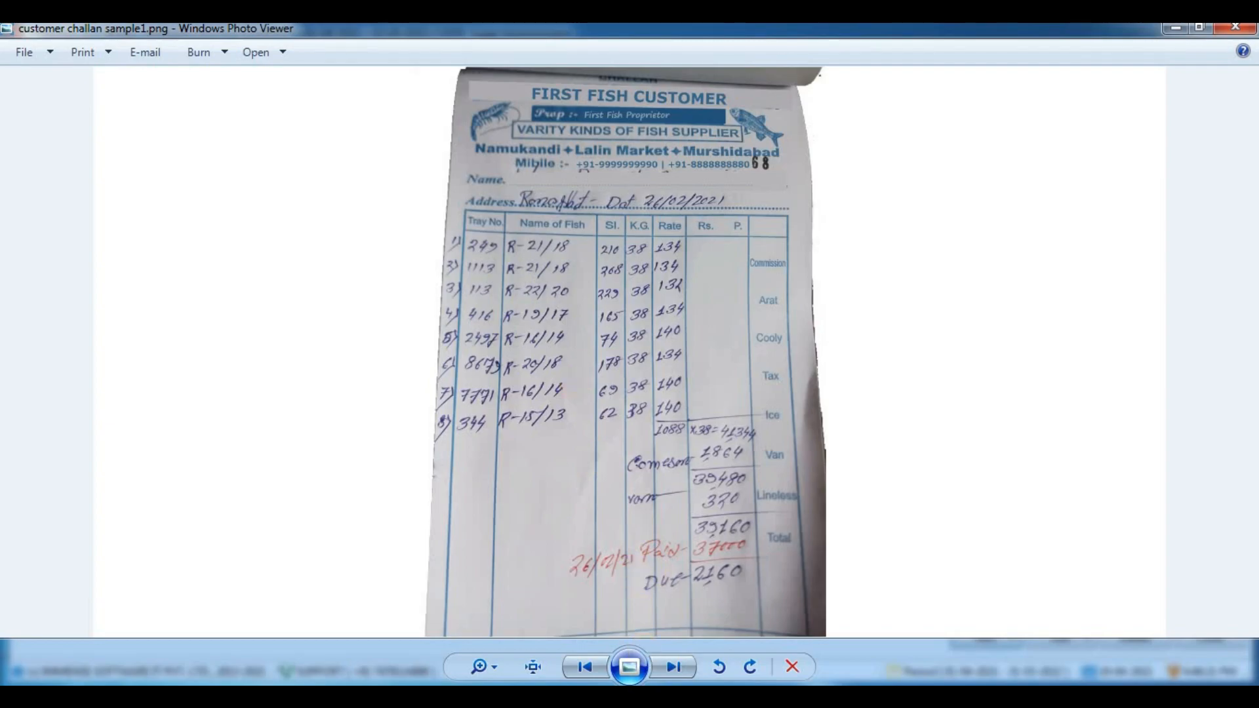
click(655, 697)
click(600, 228)
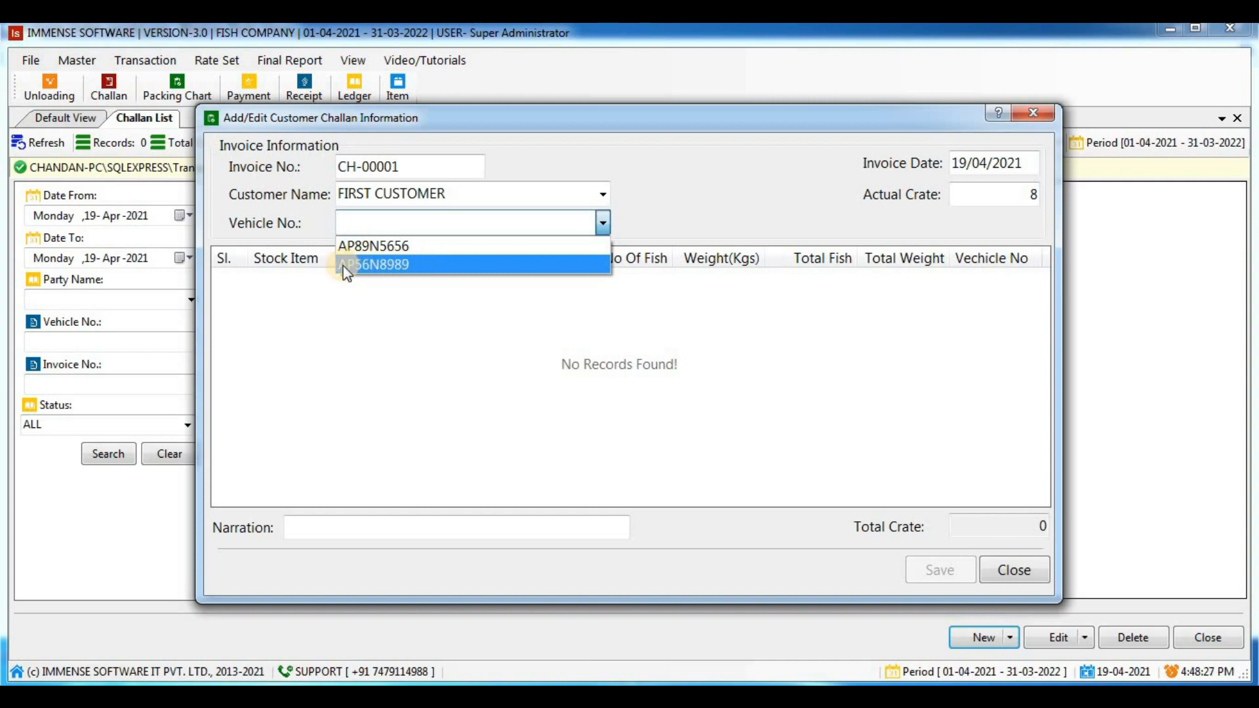
click(386, 265)
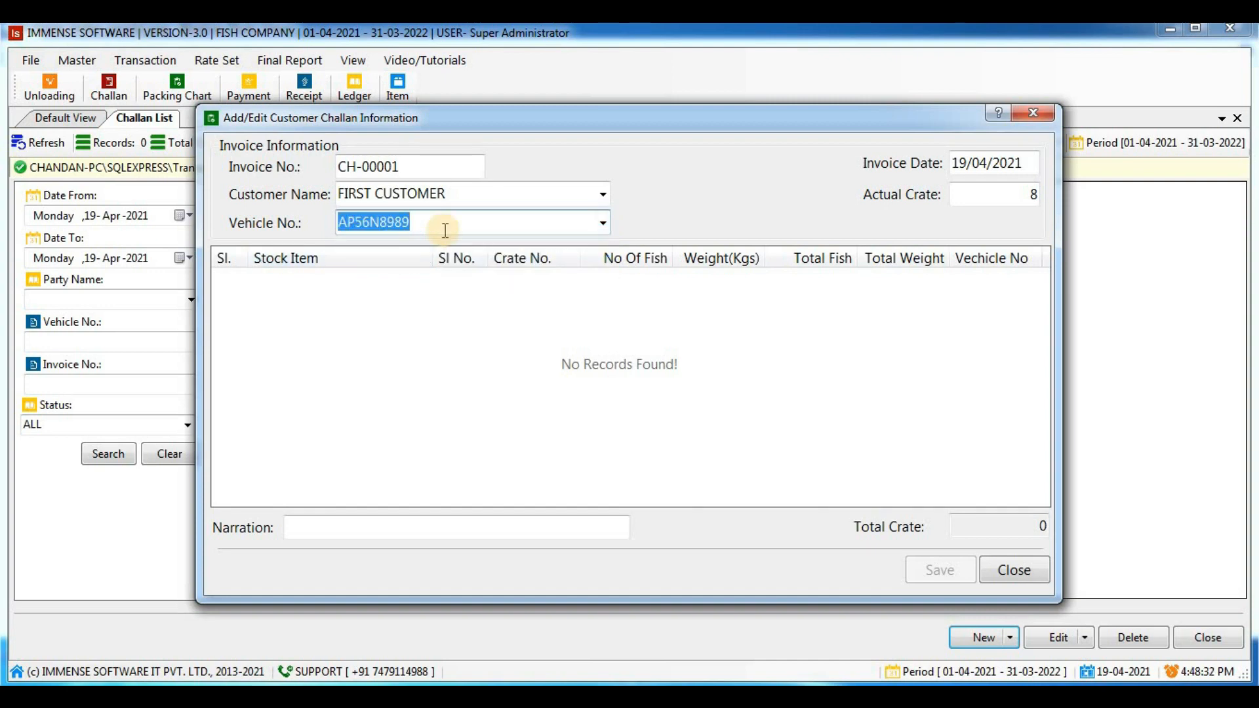
key(Return)
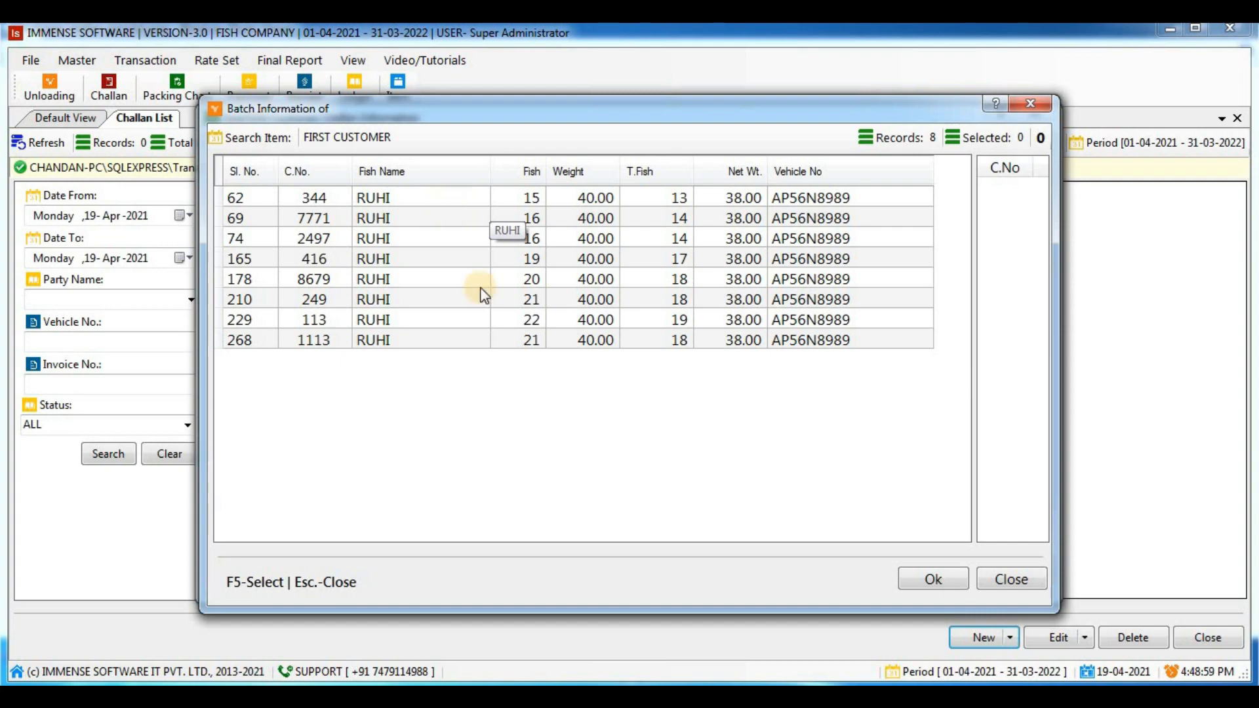
Compare the crates in the batch list, including crate 249, with the handwritten entries in the customer challan sample1.png image in Windows Photo Viewer.
mouse_move(715, 696)
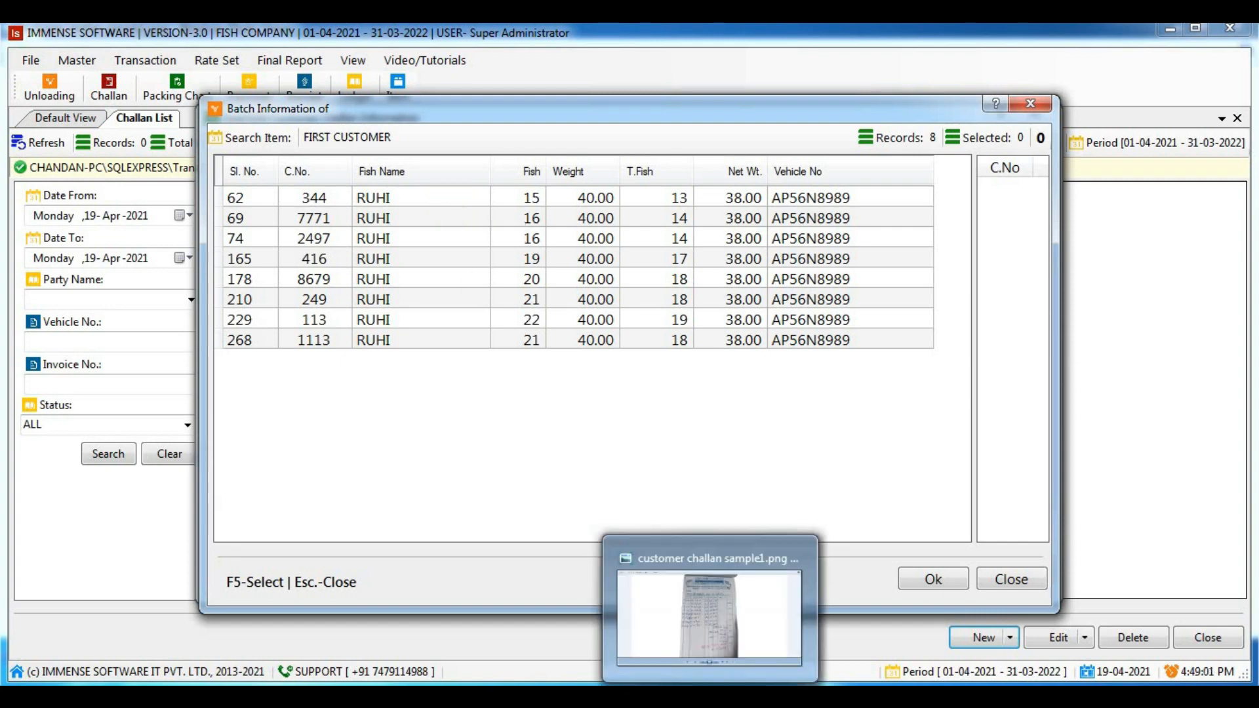
click(746, 685)
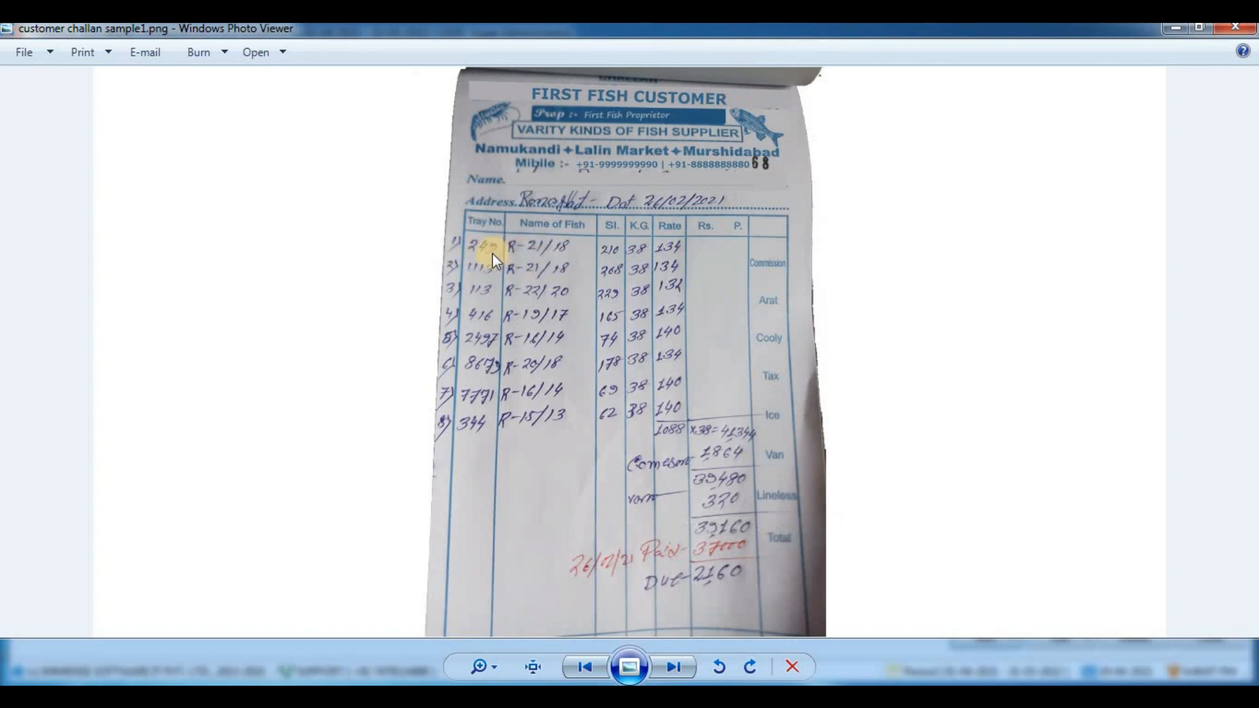
click(653, 694)
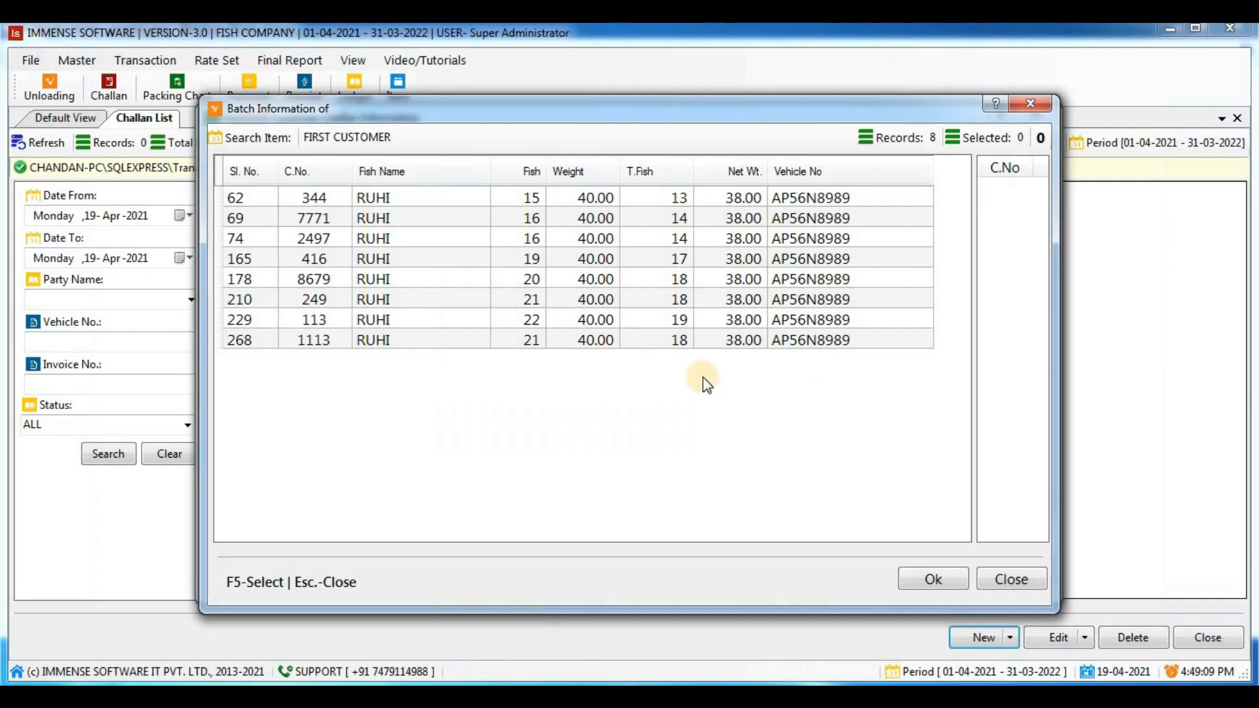
click(322, 298)
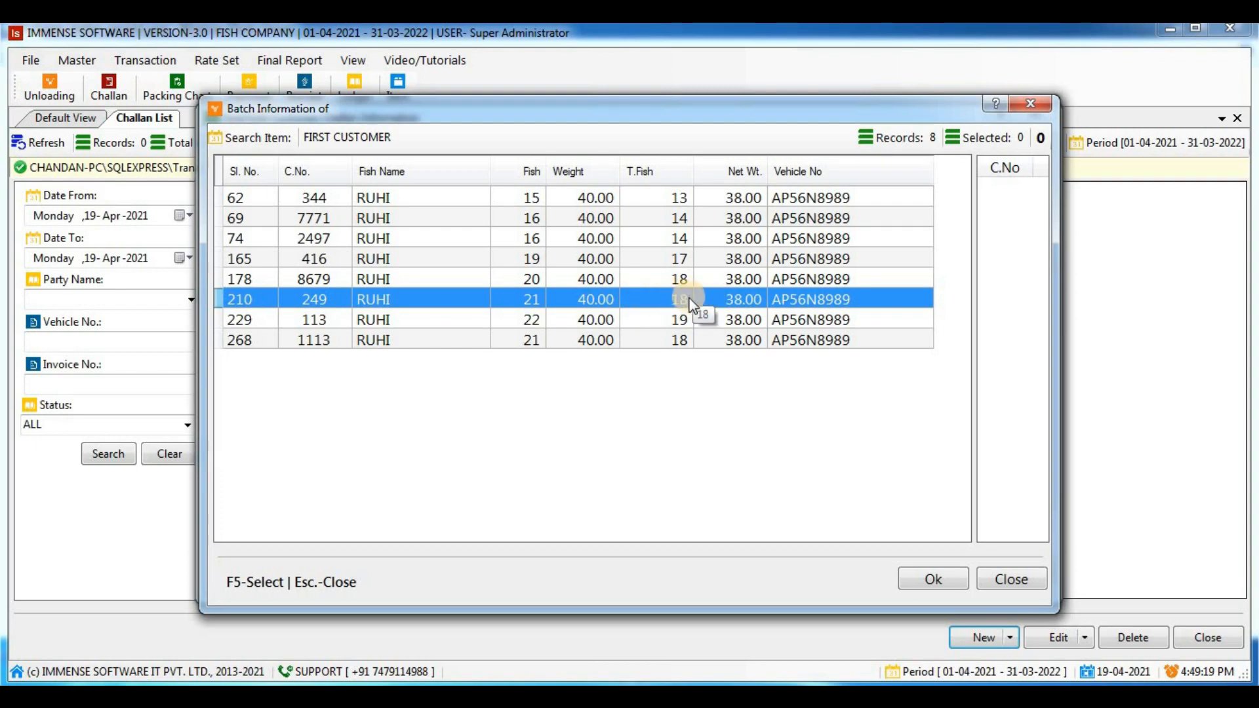
click(629, 697)
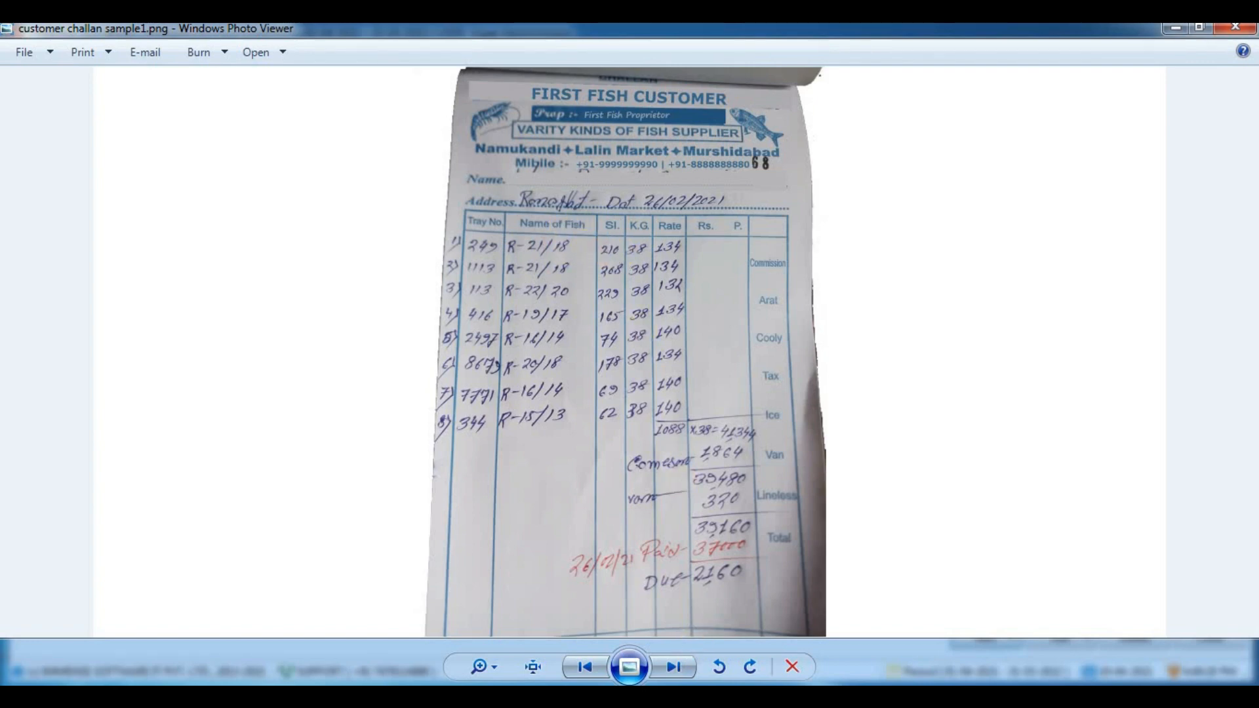
click(630, 698)
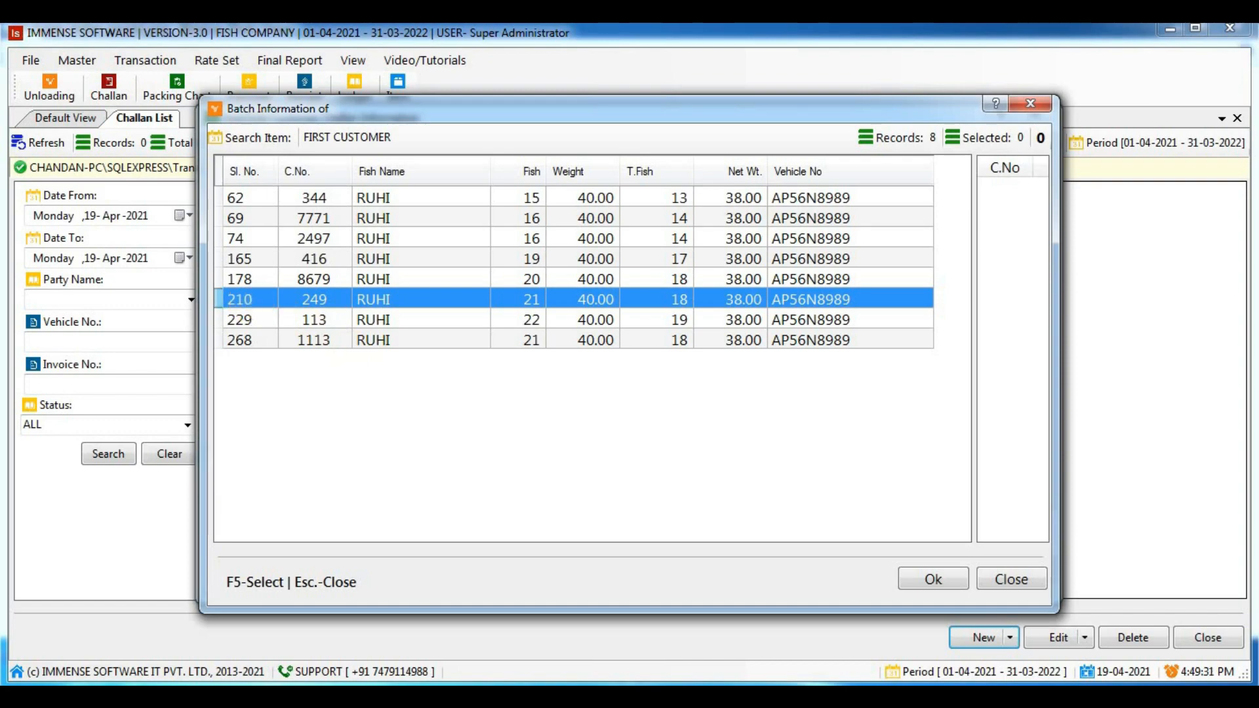
click(780, 698)
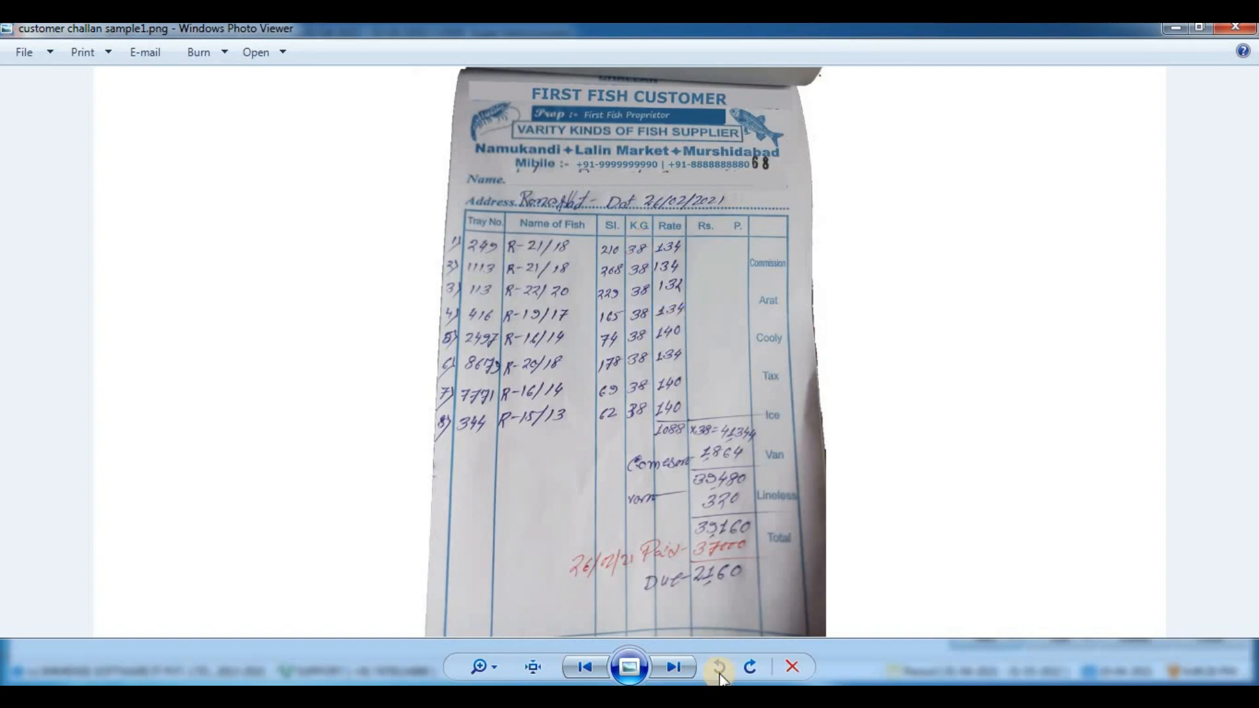
click(629, 698)
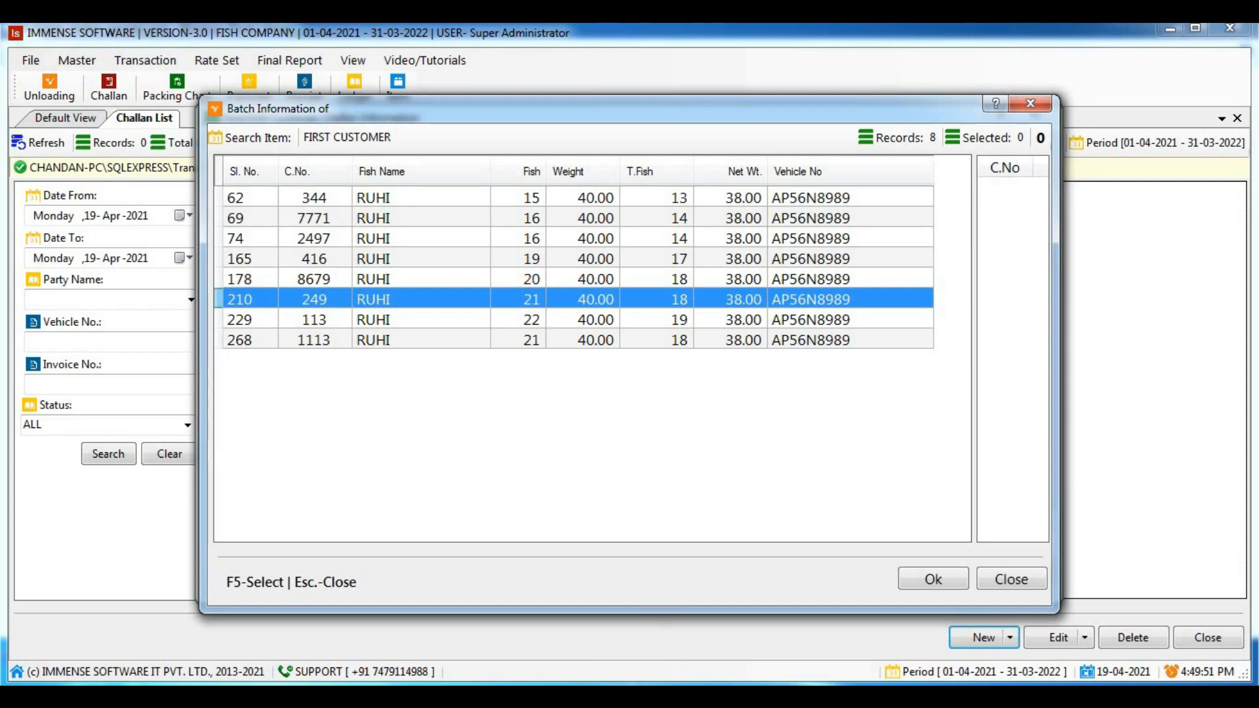
key(alt+Tab)
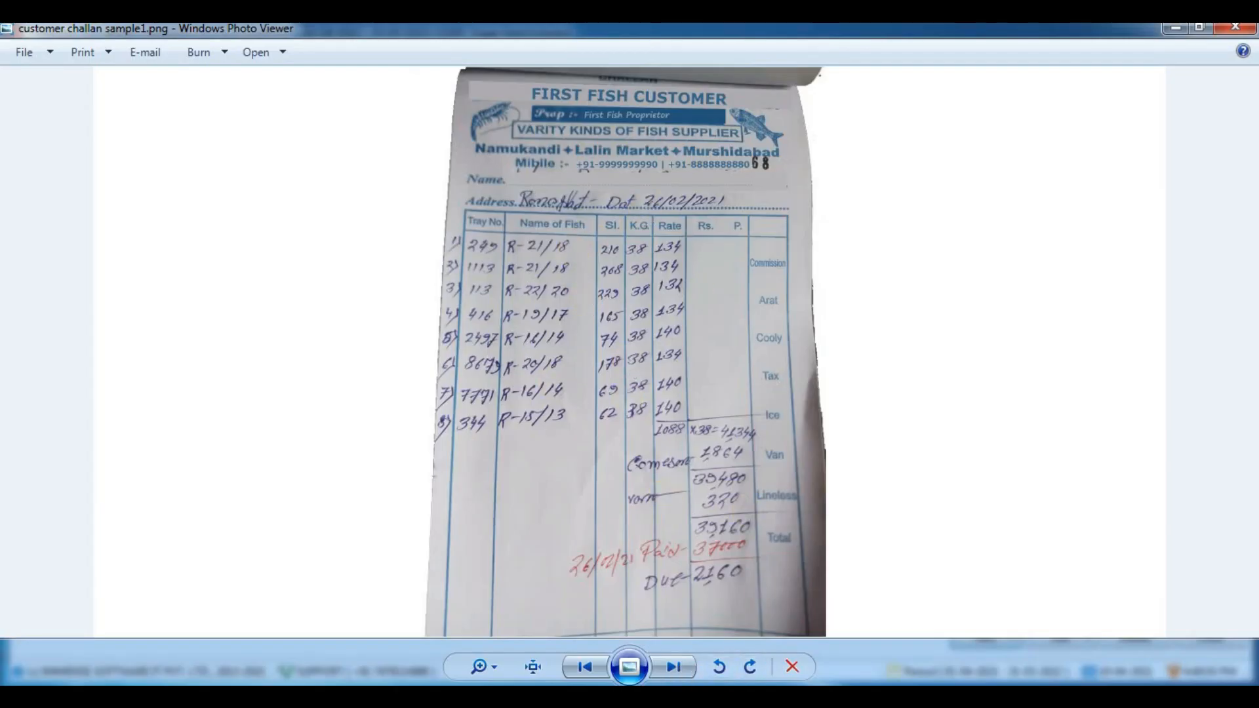
key(alt+Tab)
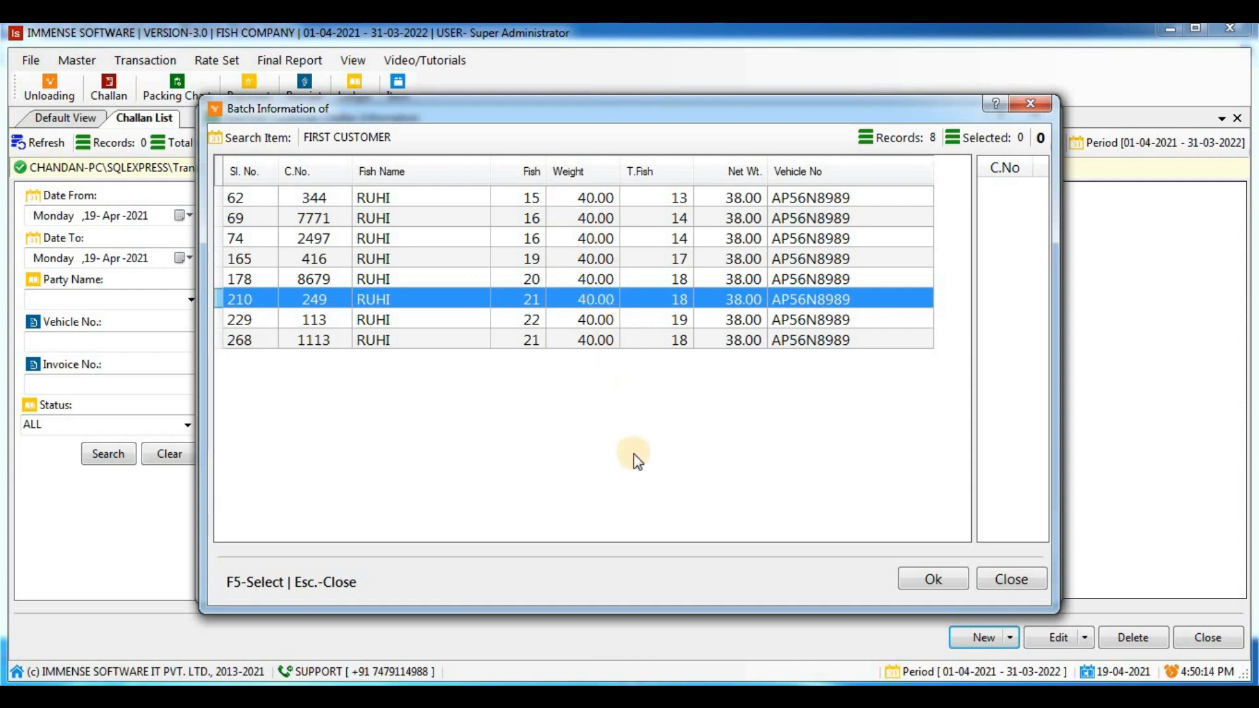
Mark the first four RUHI crates in the batch list for the challan: 344, 7771, 2497 and 416.
click(506, 200)
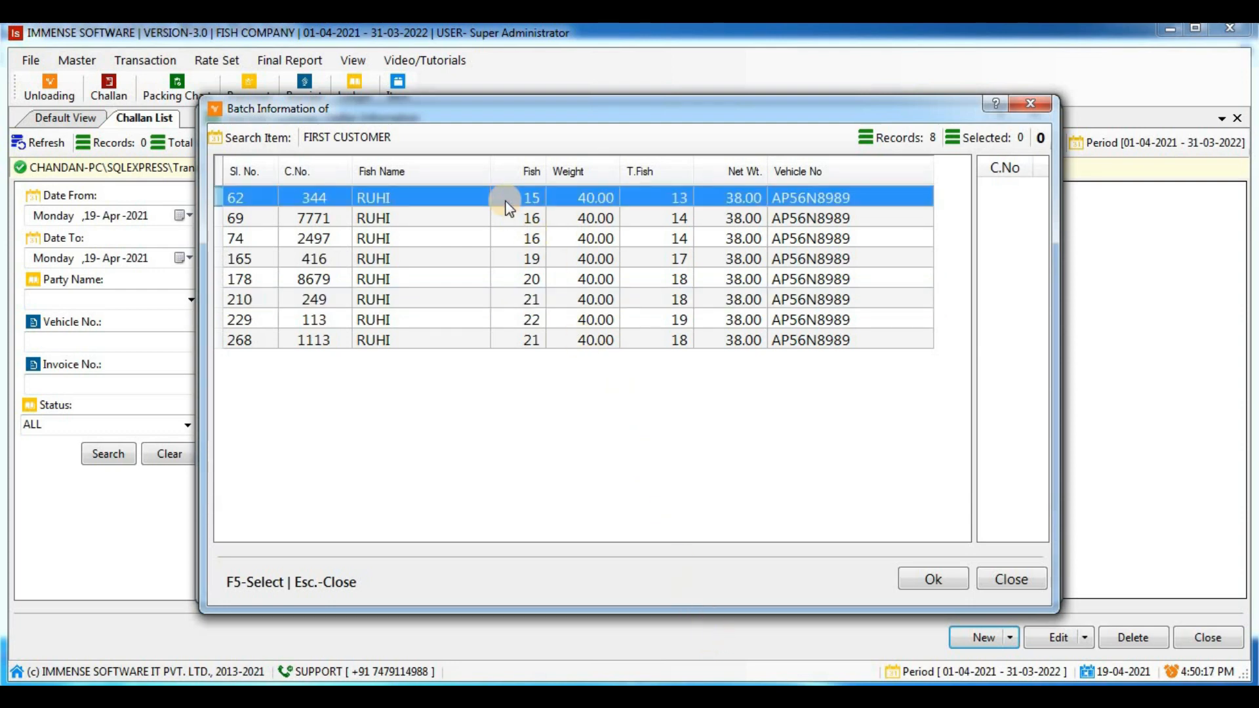
key(F5)
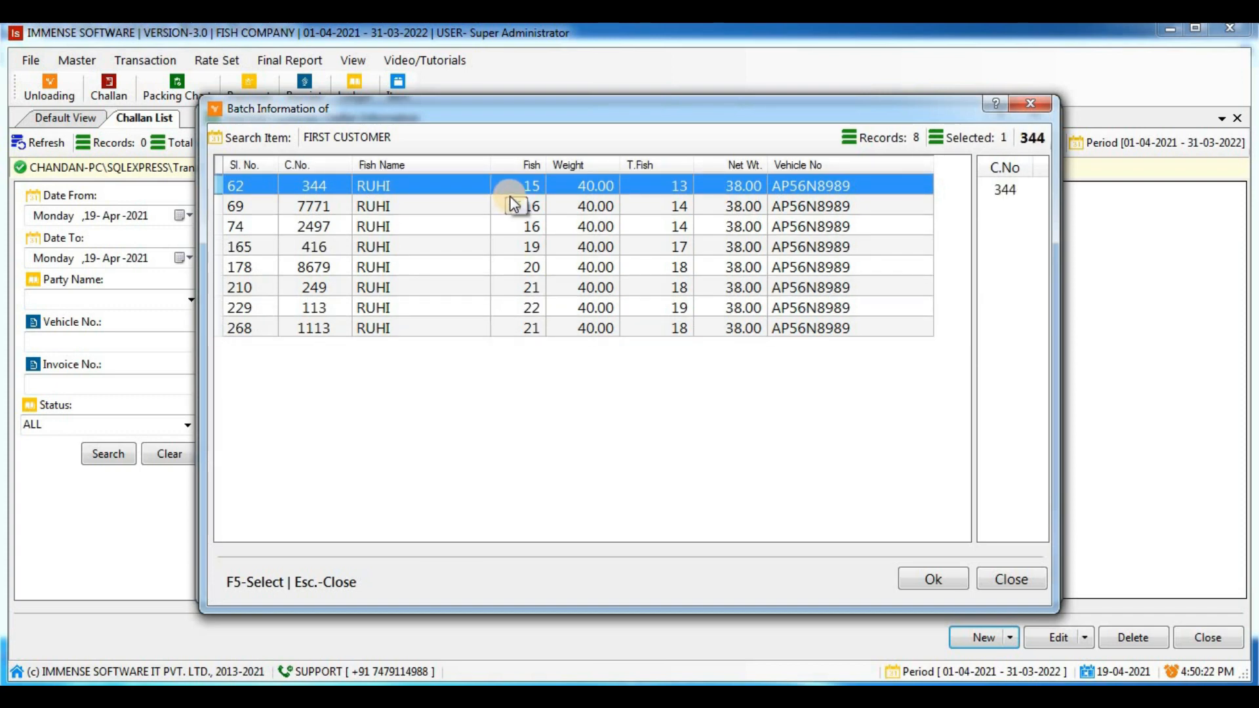
click(464, 208)
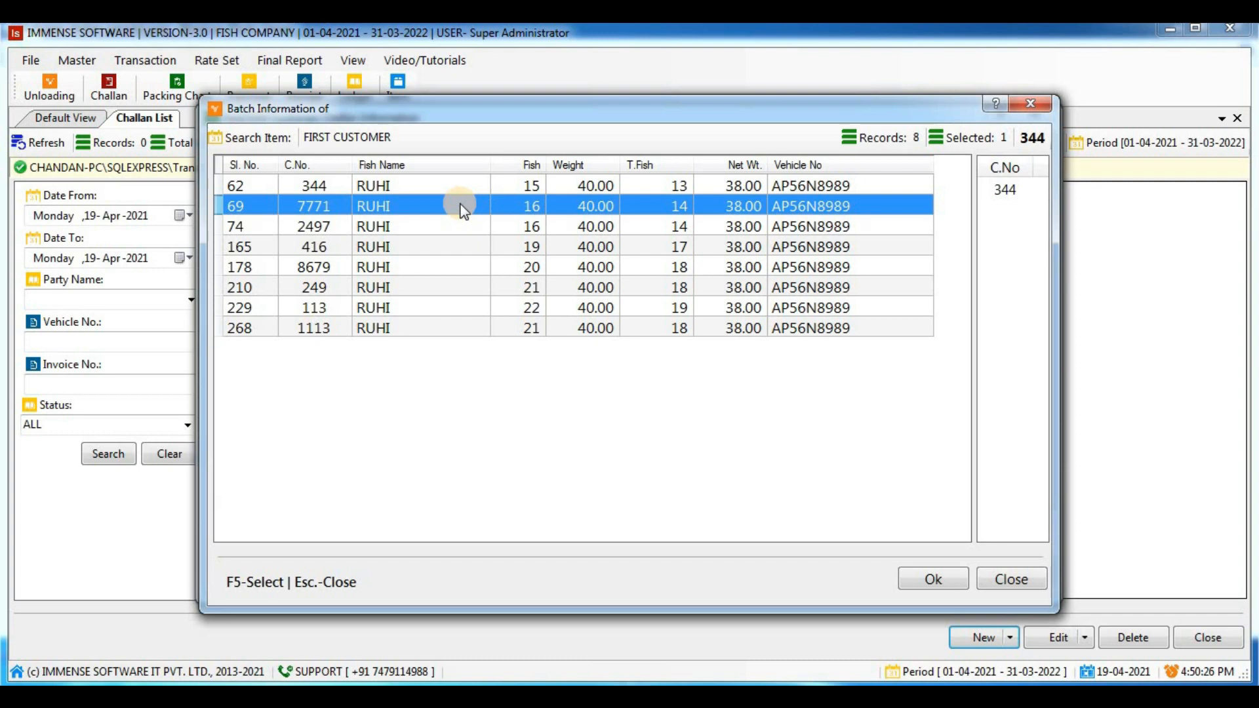
key(F5)
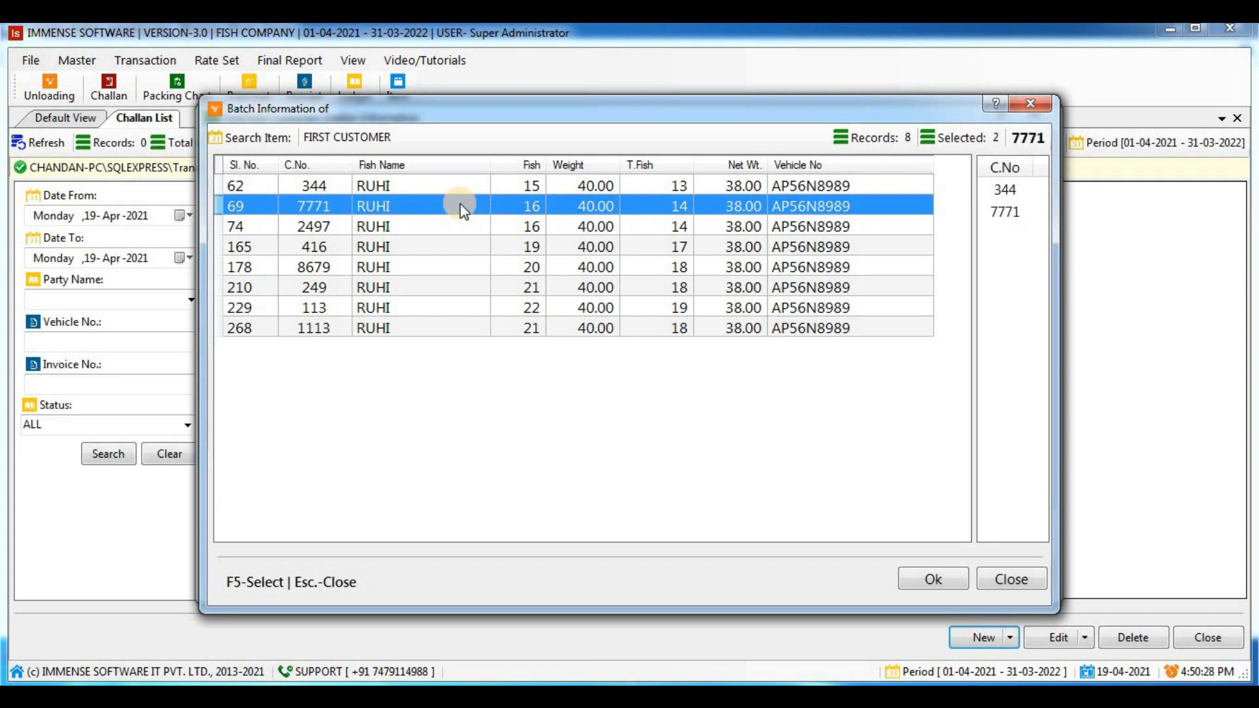
click(1023, 212)
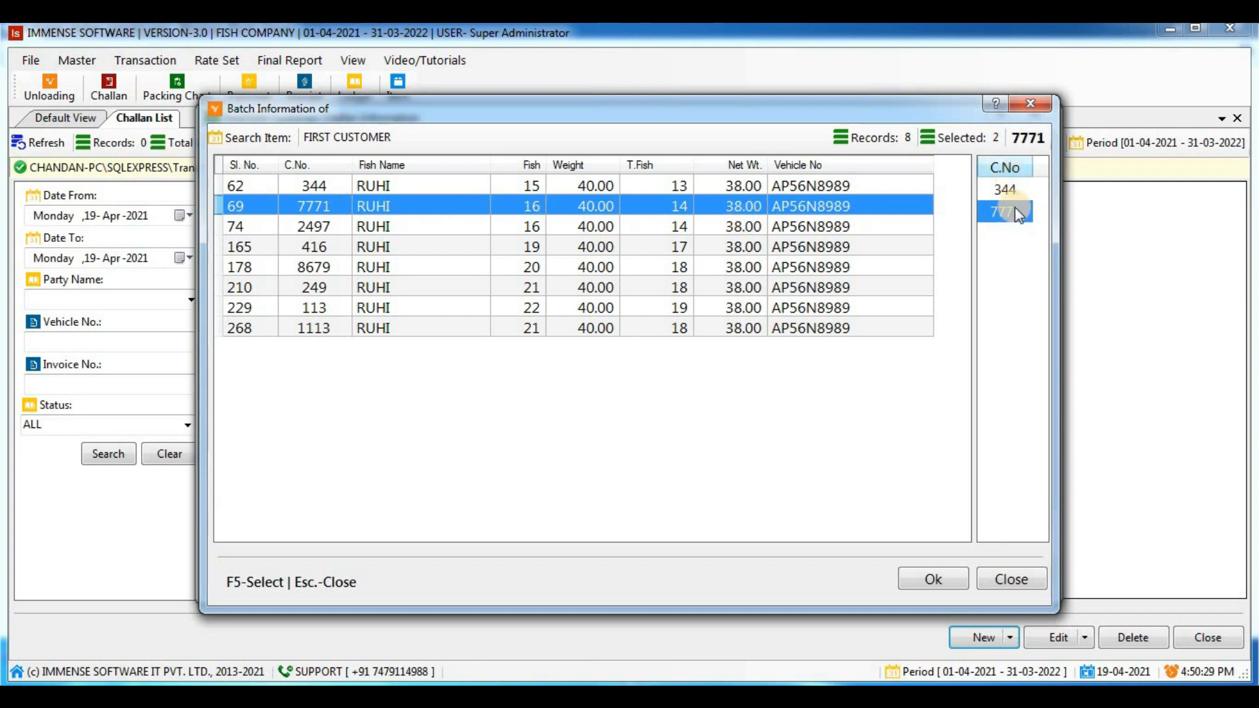
click(343, 223)
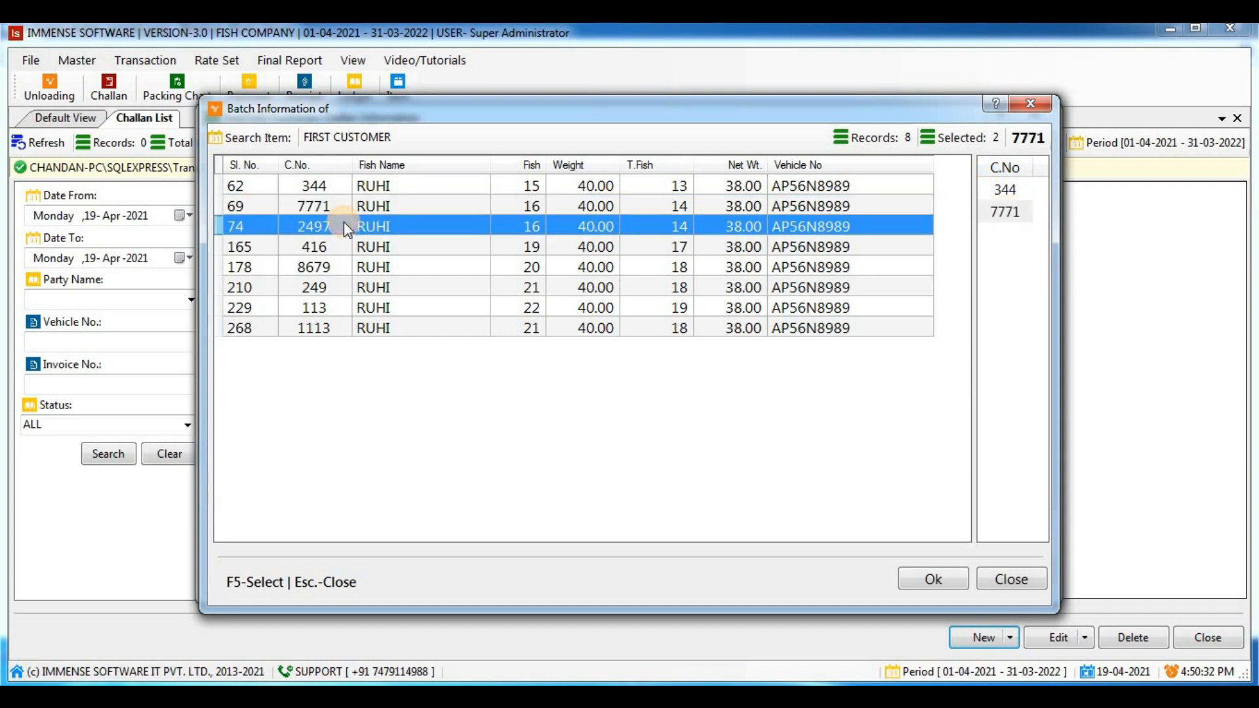
key(F5)
click(340, 246)
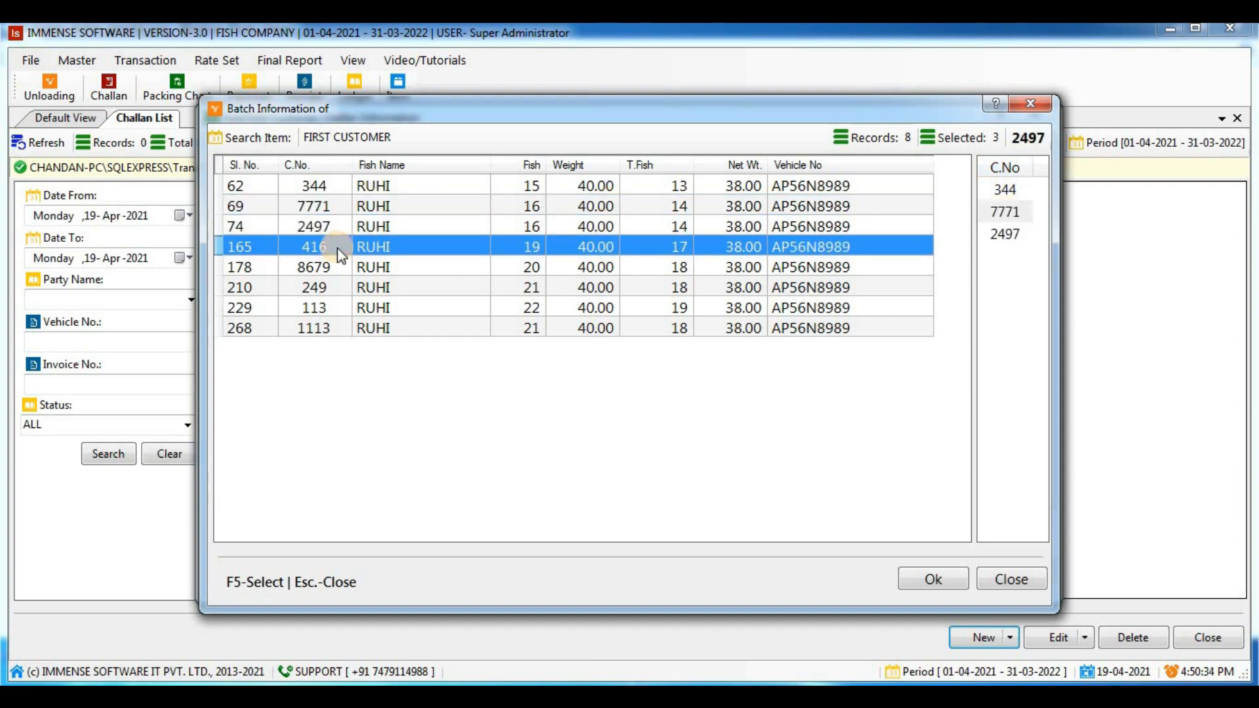
key(F5)
Add crates 8679, 249, 113 and 1113 to the batch selection and accept it into the challan.
click(337, 265)
key(F5)
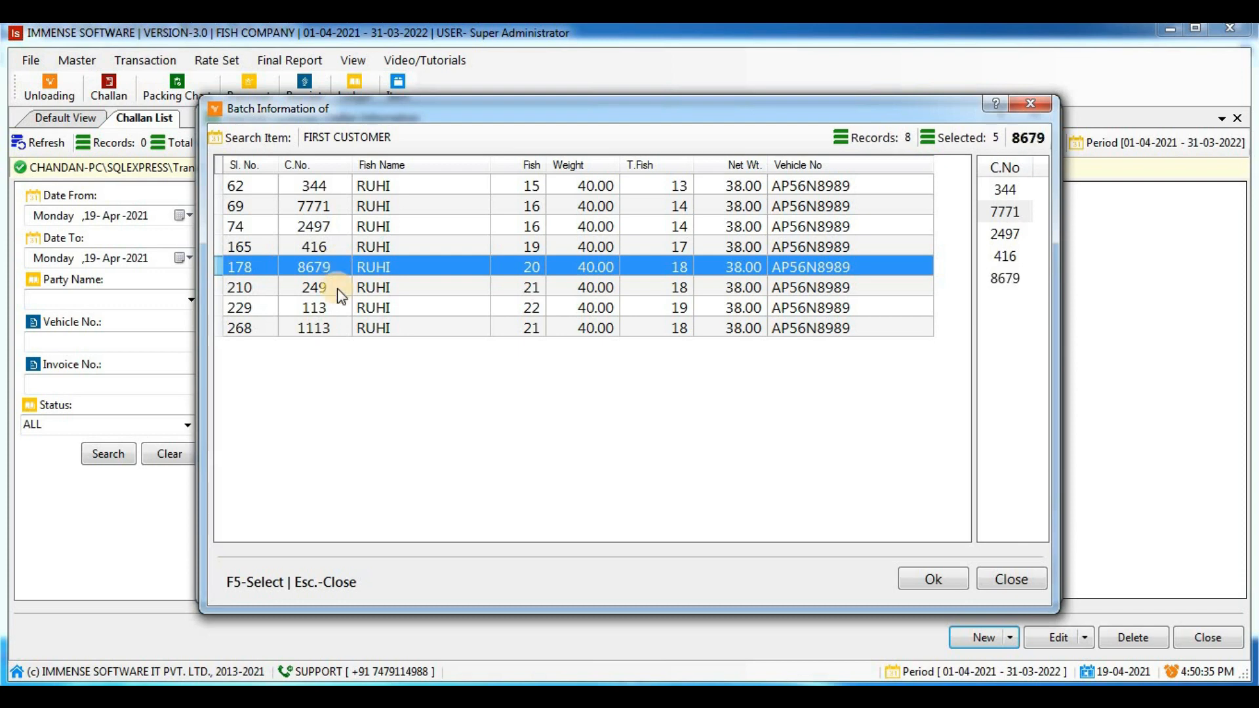
click(337, 291)
key(F5)
click(337, 305)
key(F5)
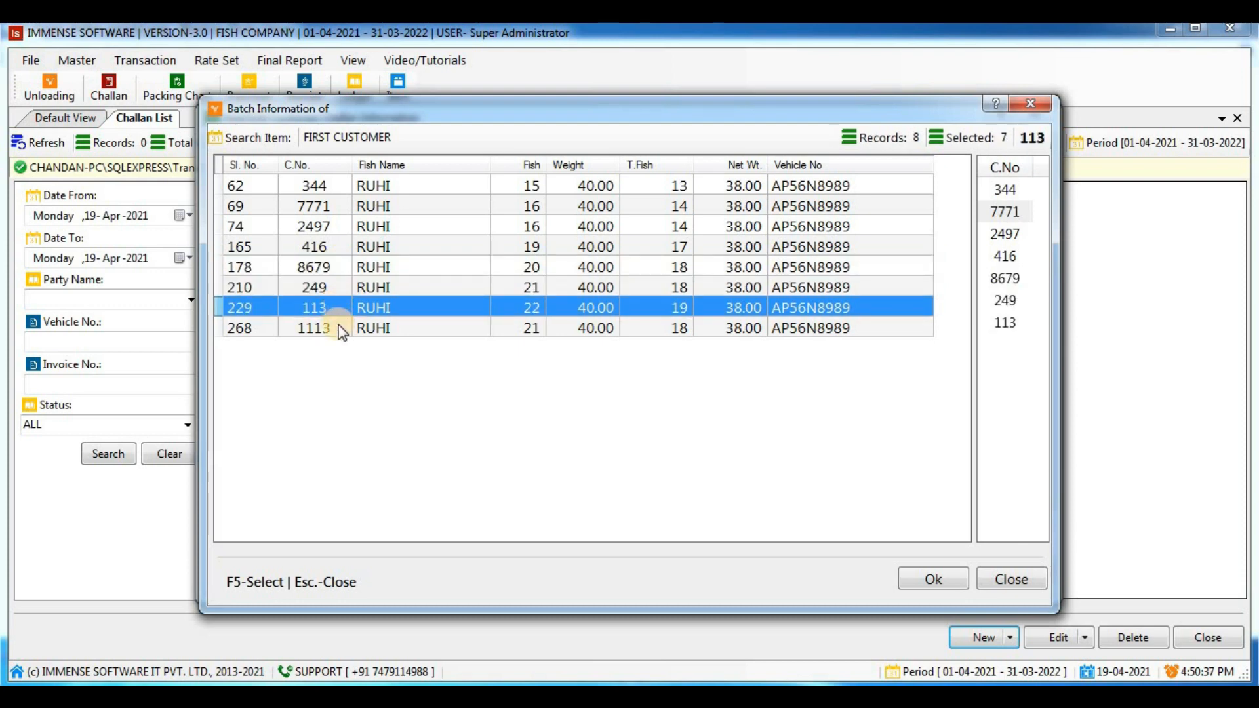
click(339, 328)
key(F5)
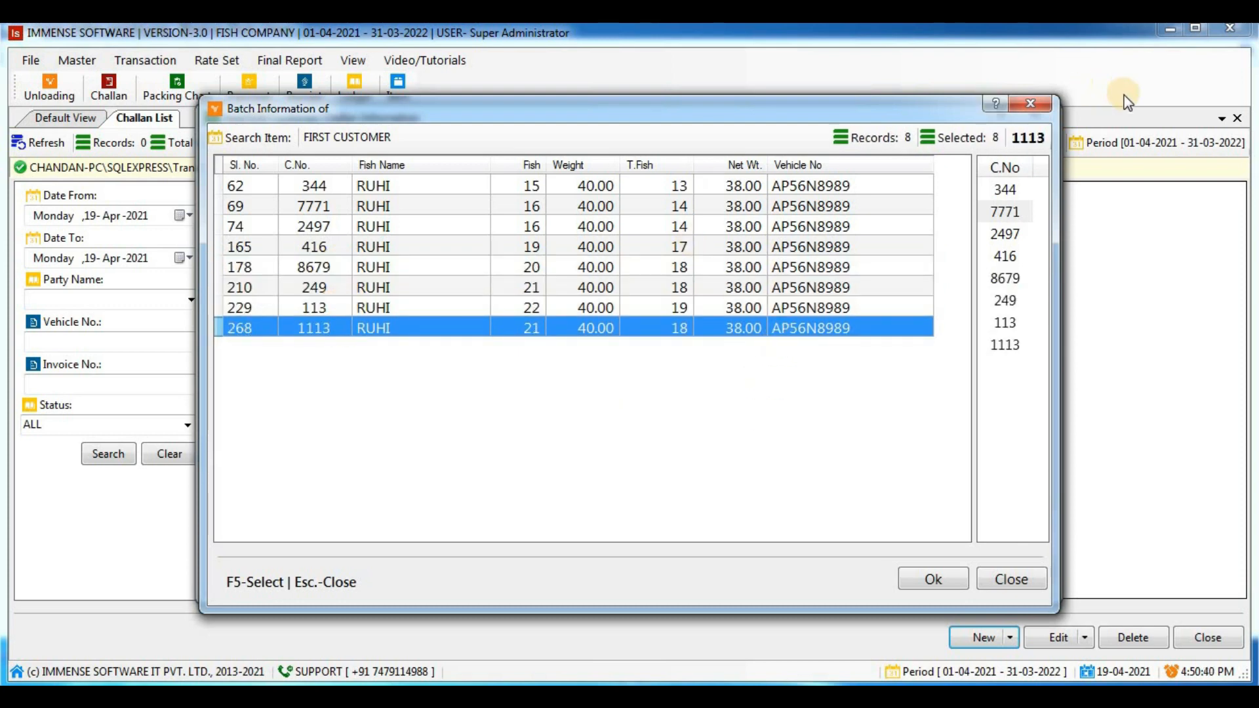
click(952, 581)
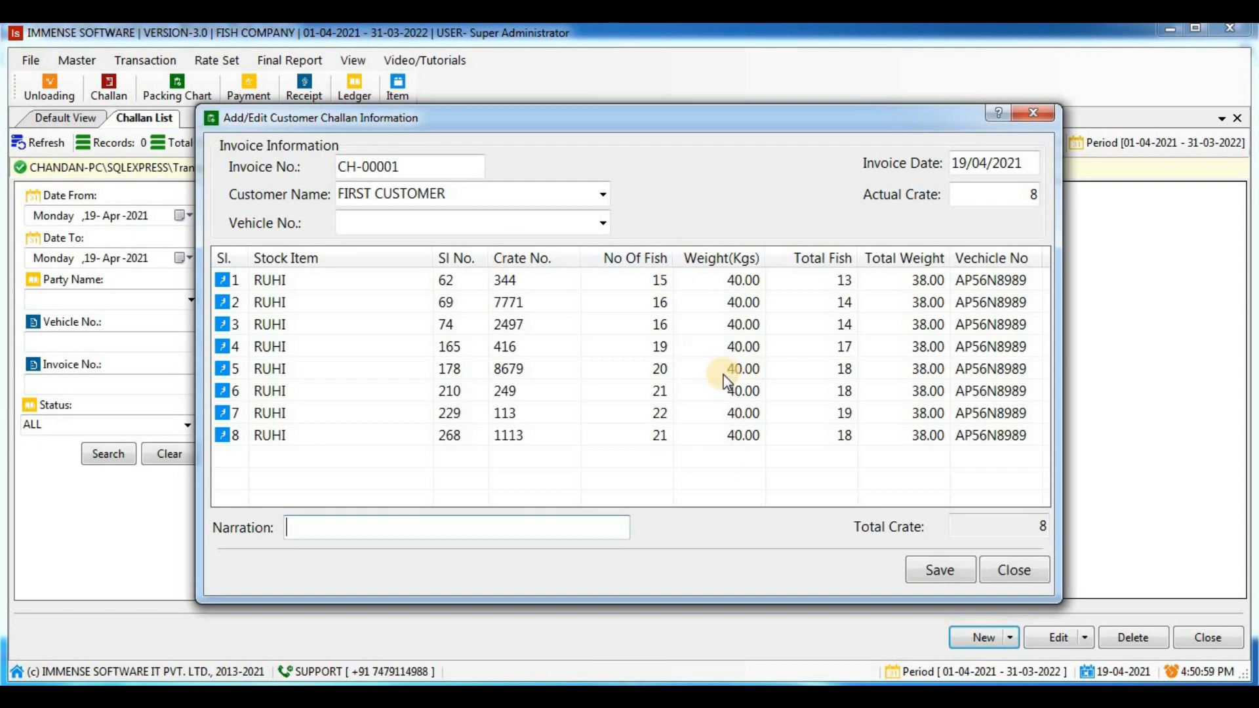
Save the customer challan without a narration, accept the confirmation, and list the challans dated 19-Apr-2021.
click(921, 569)
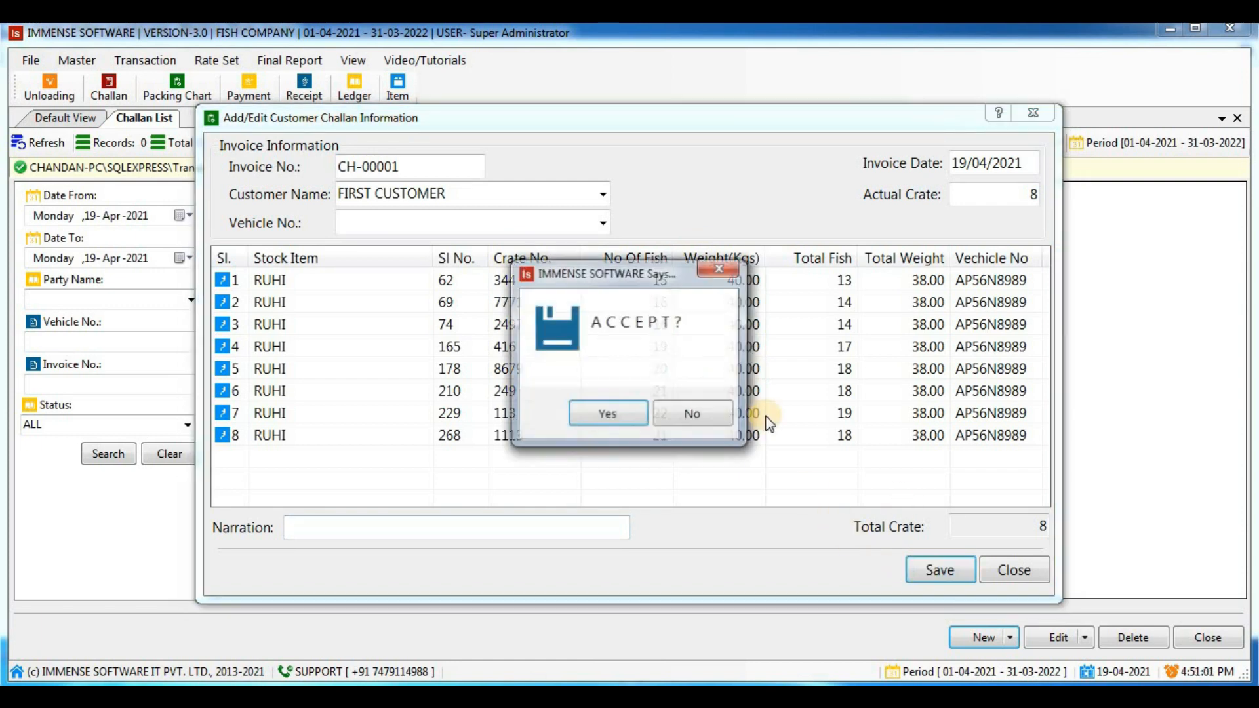
click(606, 416)
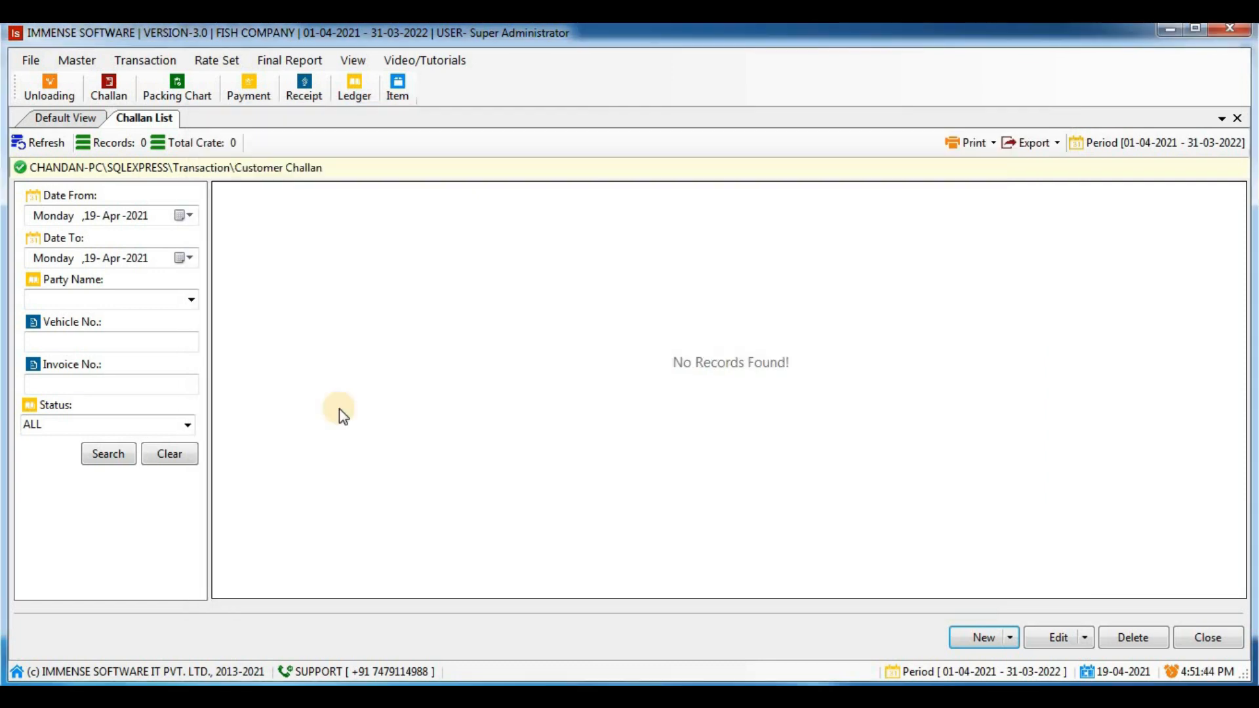
click(105, 459)
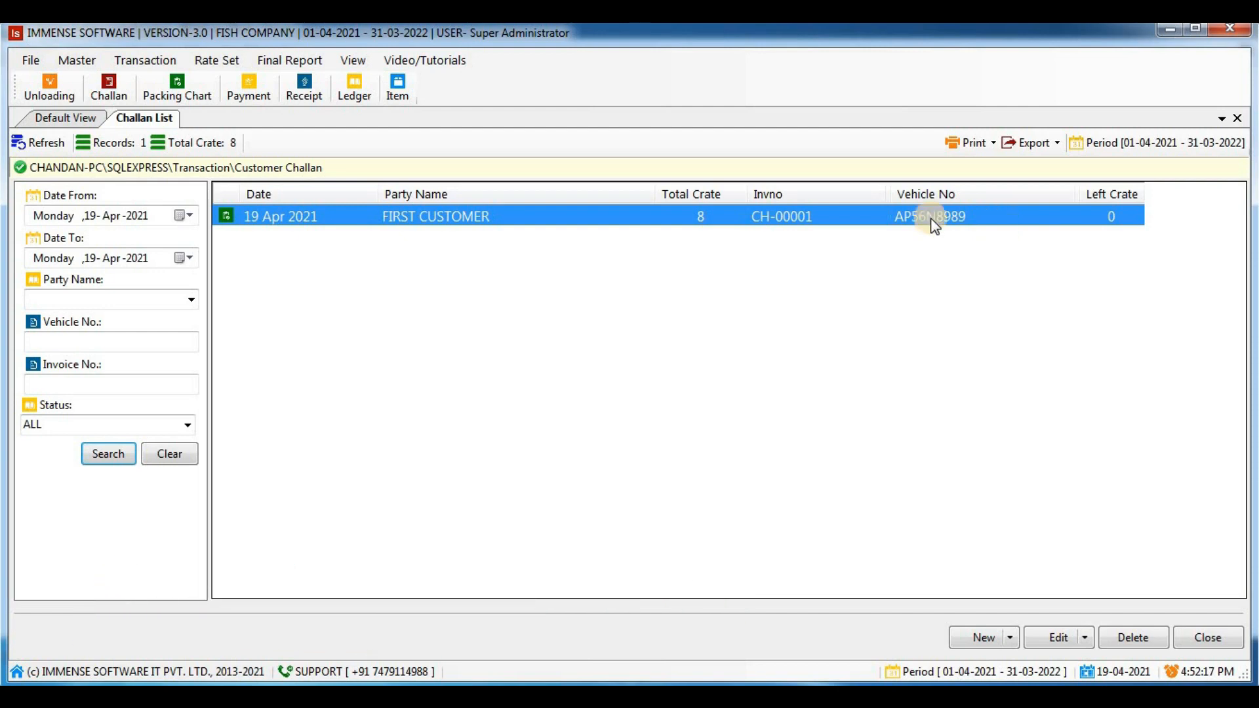
click(202, 52)
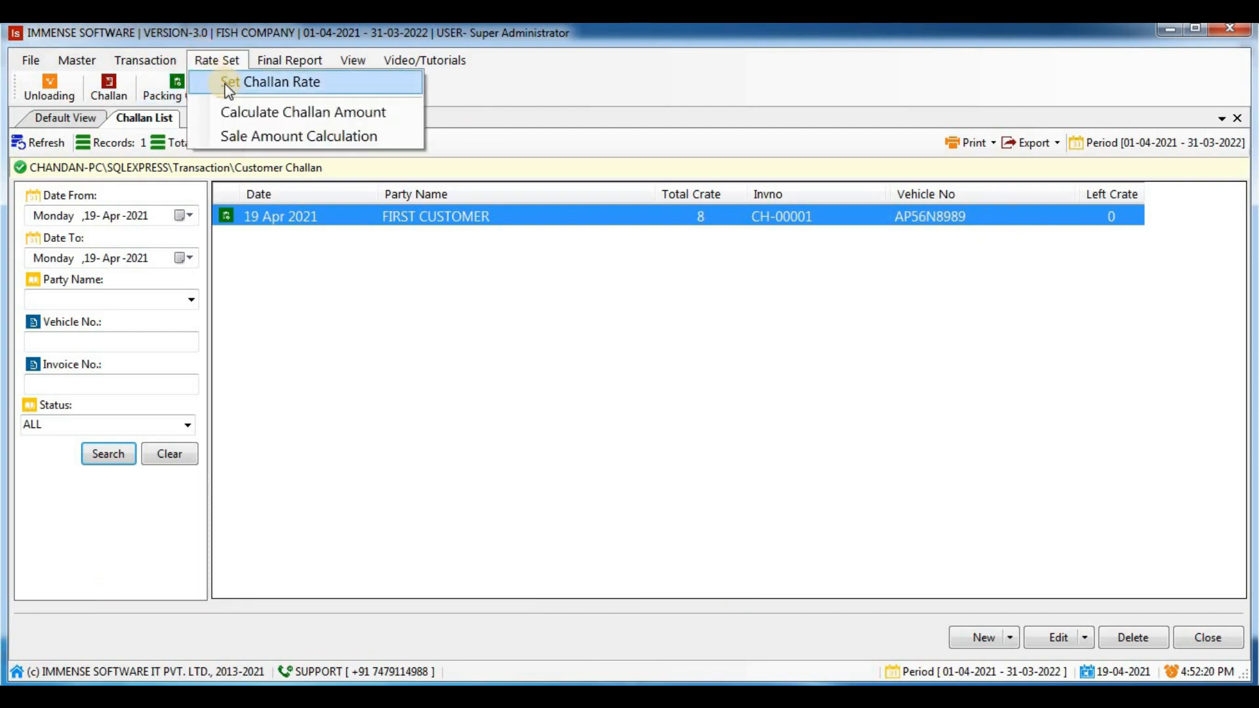
click(207, 86)
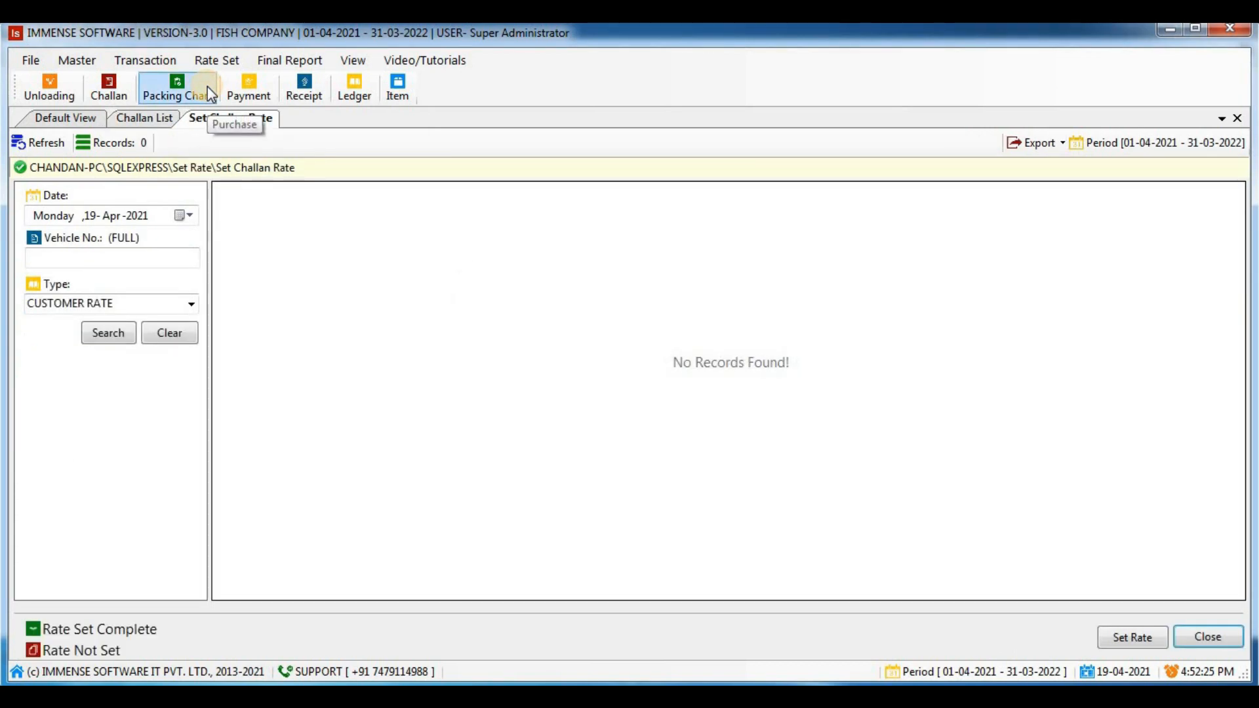
click(88, 219)
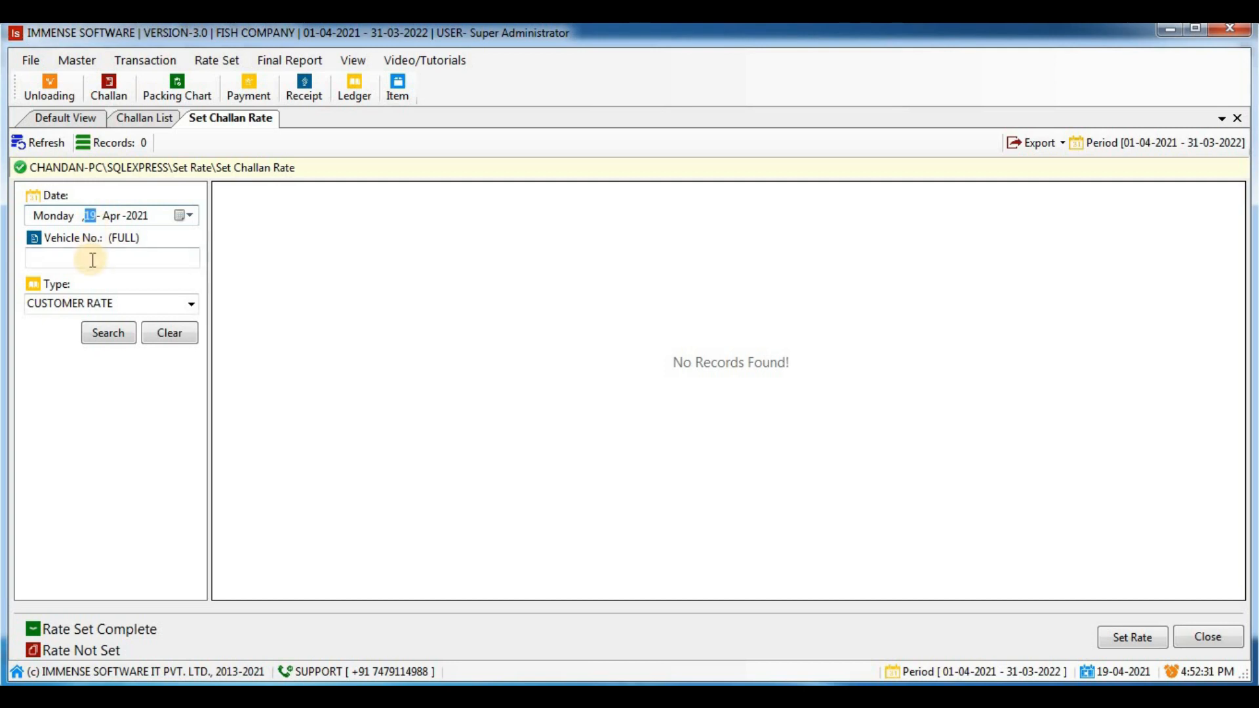
click(134, 253)
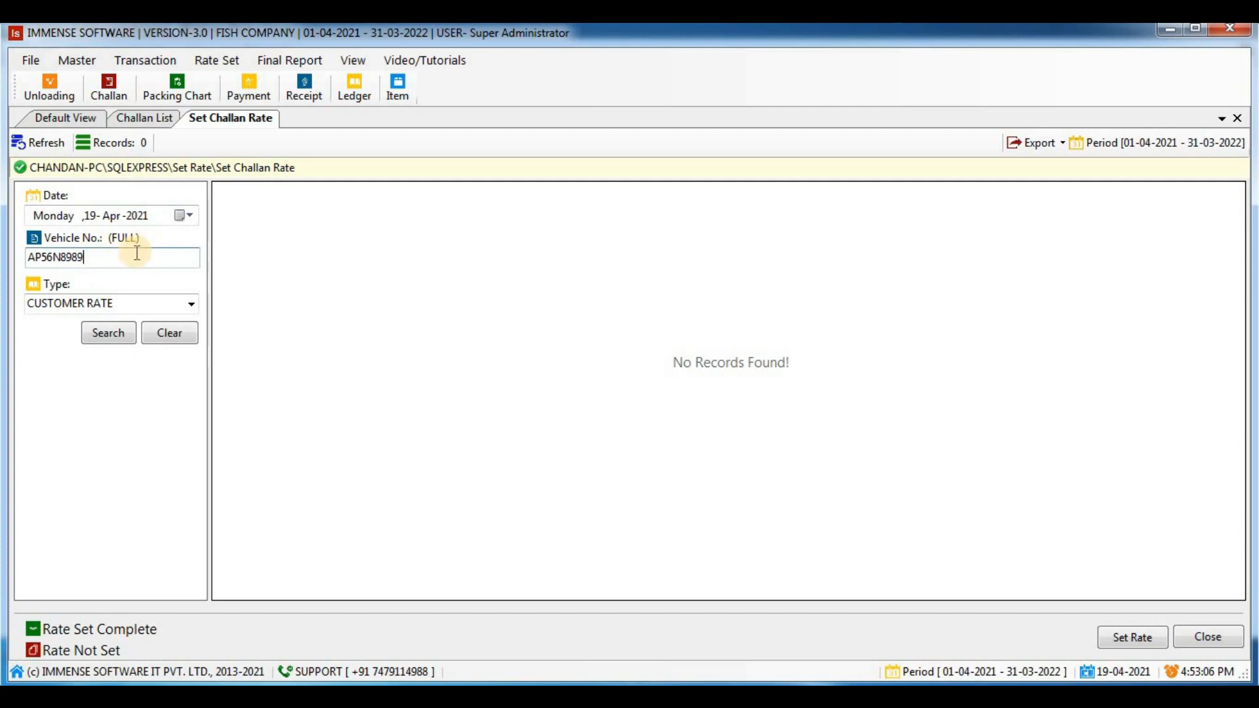
drag(137, 253, 9, 259)
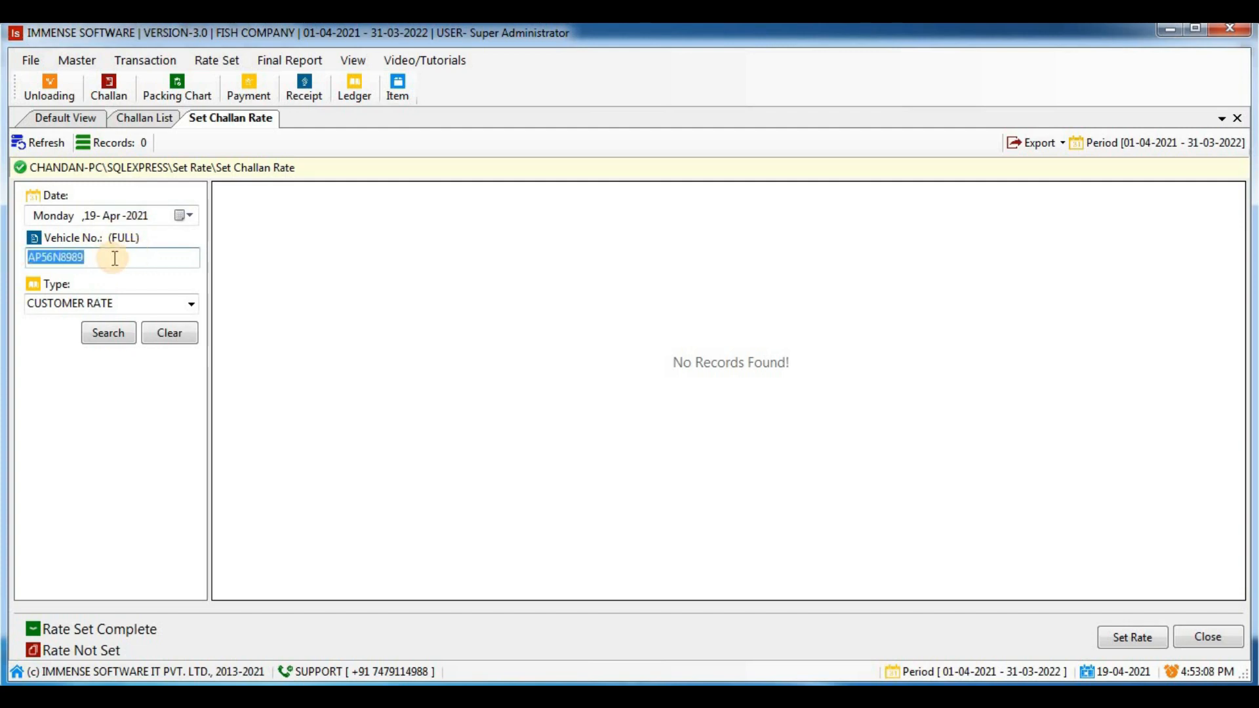
click(105, 333)
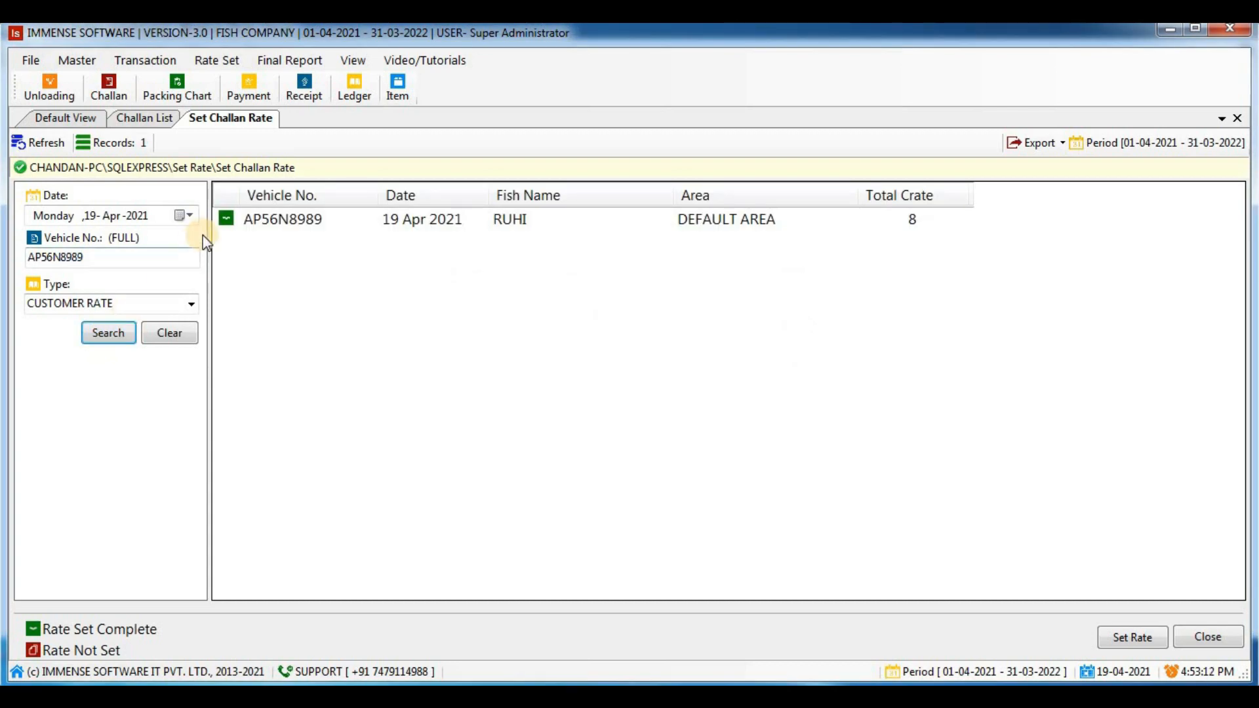
click(446, 226)
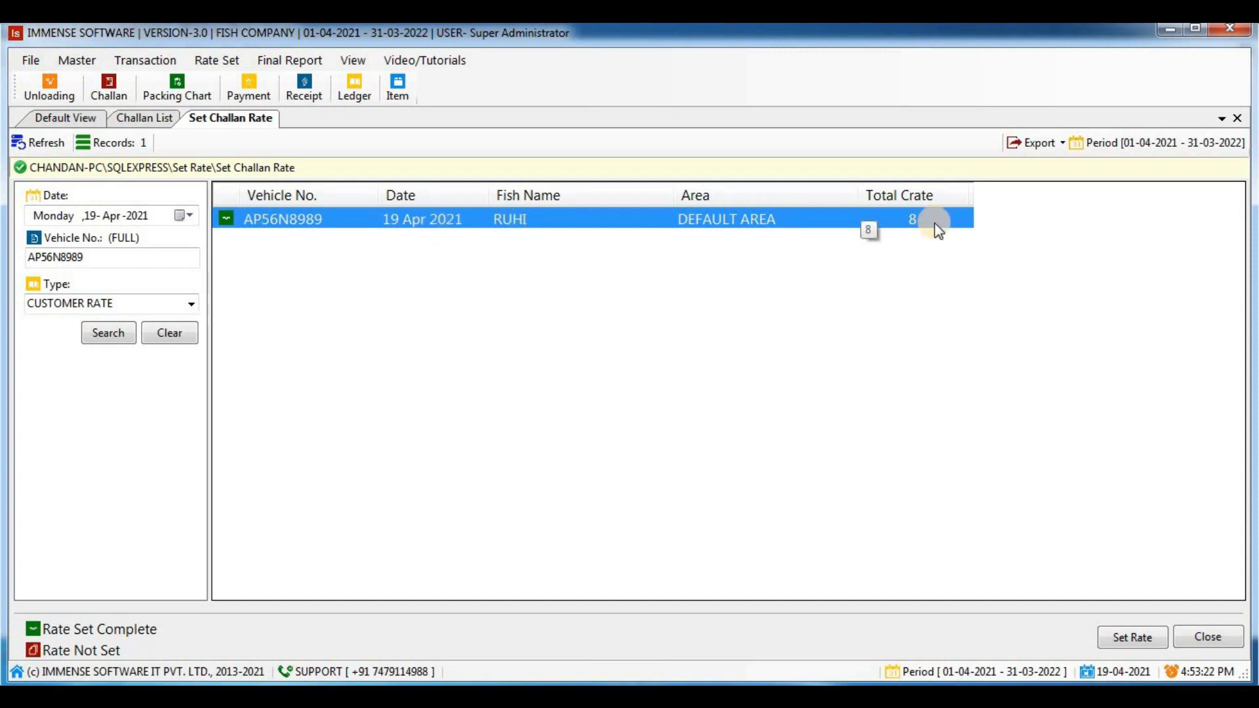
right_click(676, 218)
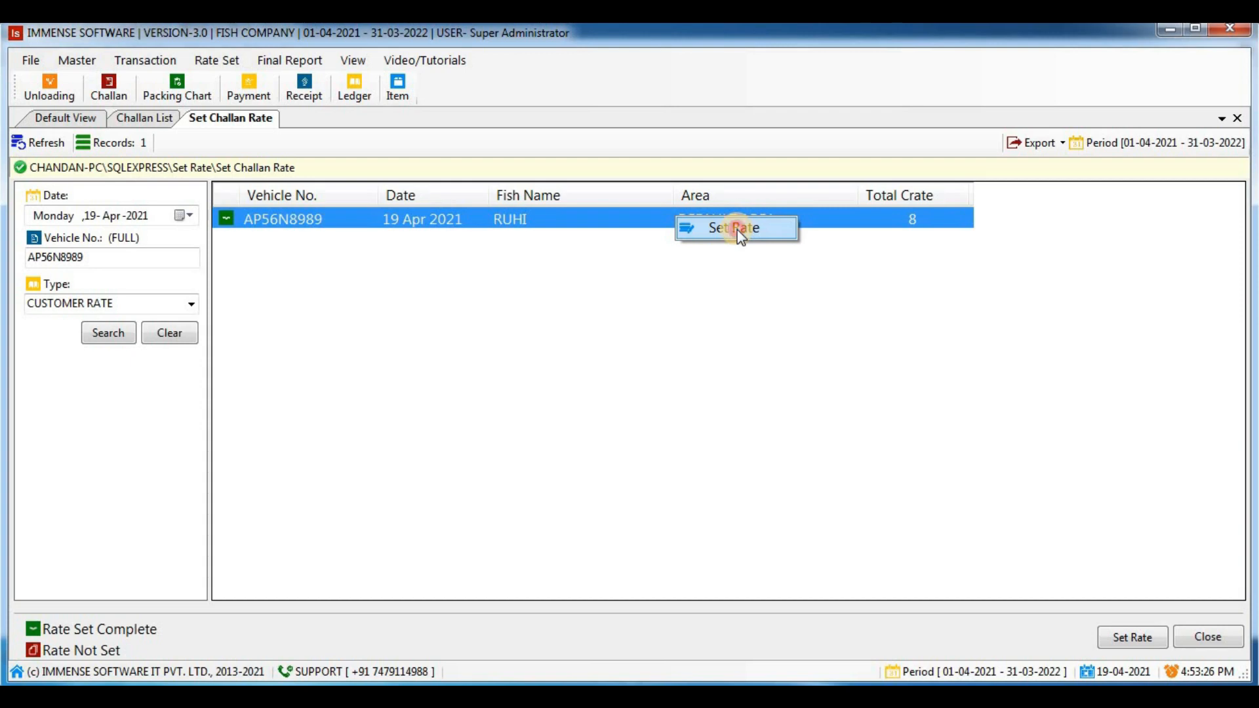
click(739, 231)
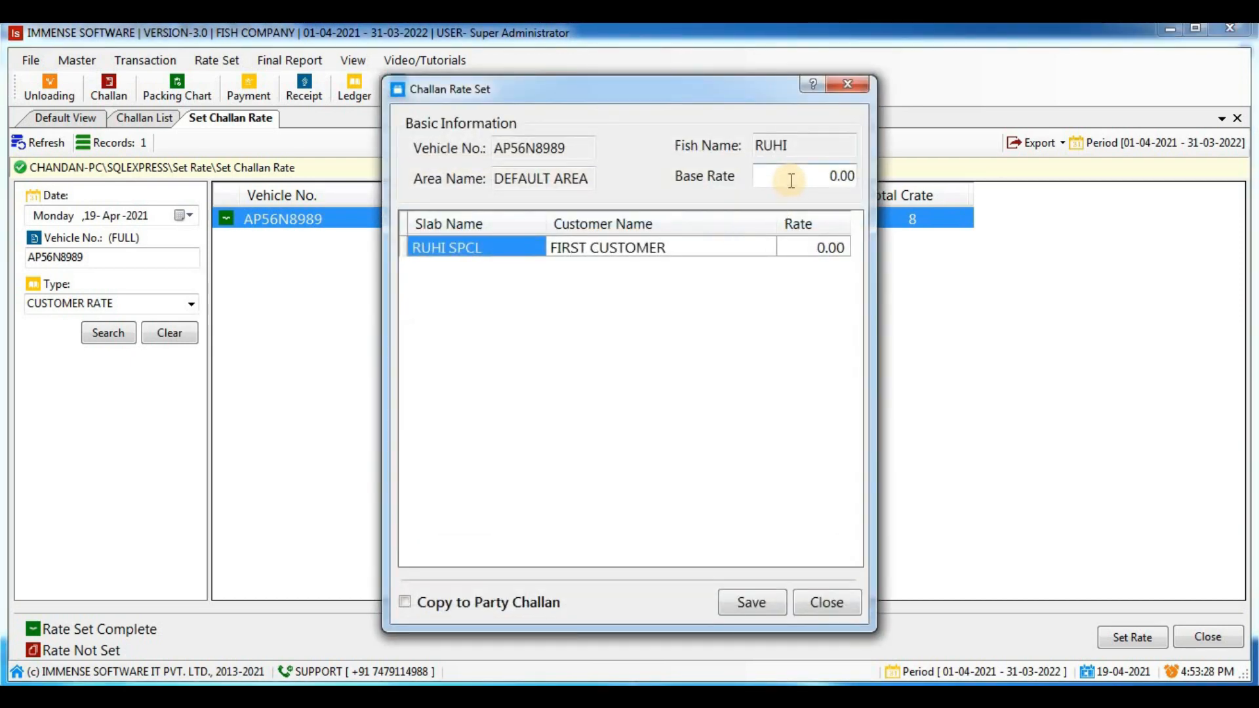
click(790, 181)
drag(791, 181, 873, 176)
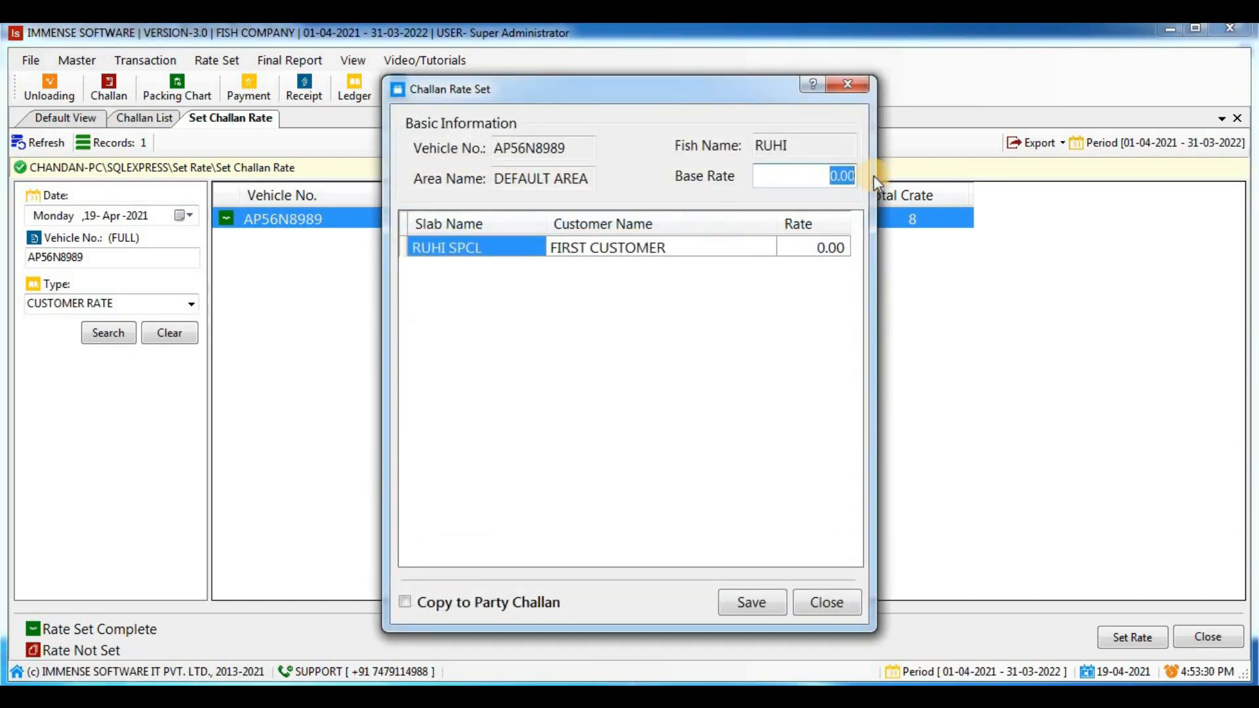
text(122)
key(Tab)
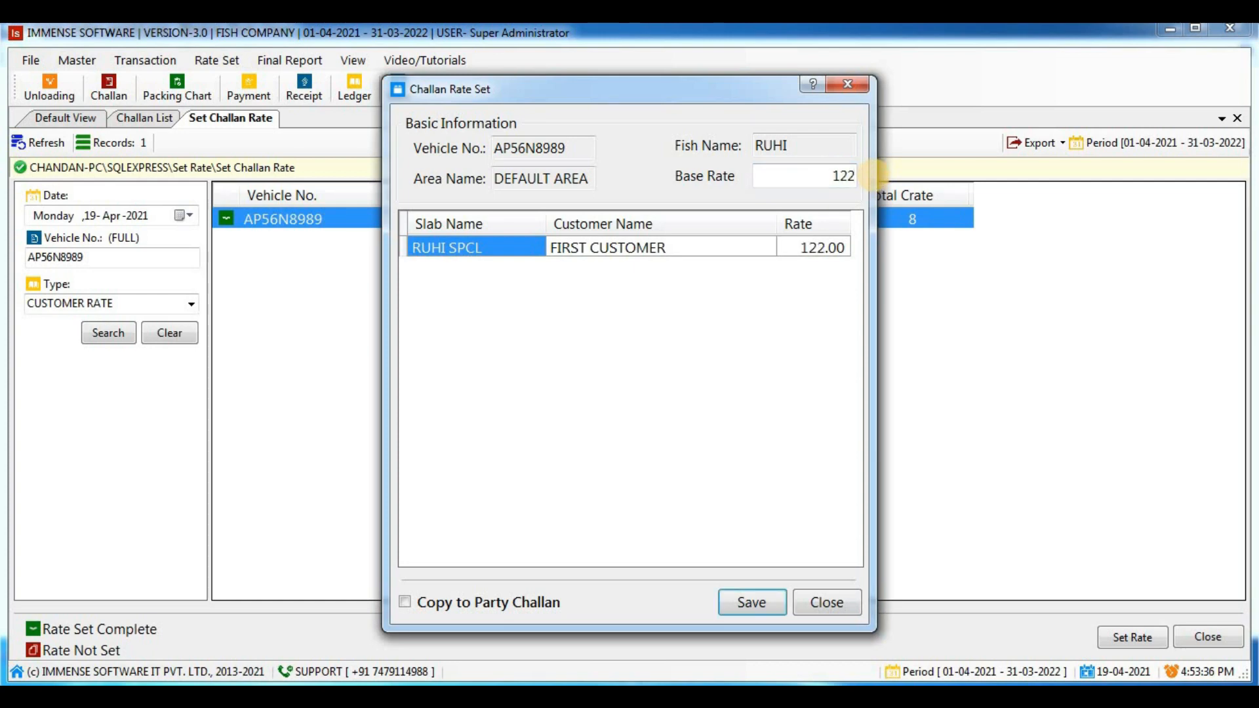
click(781, 608)
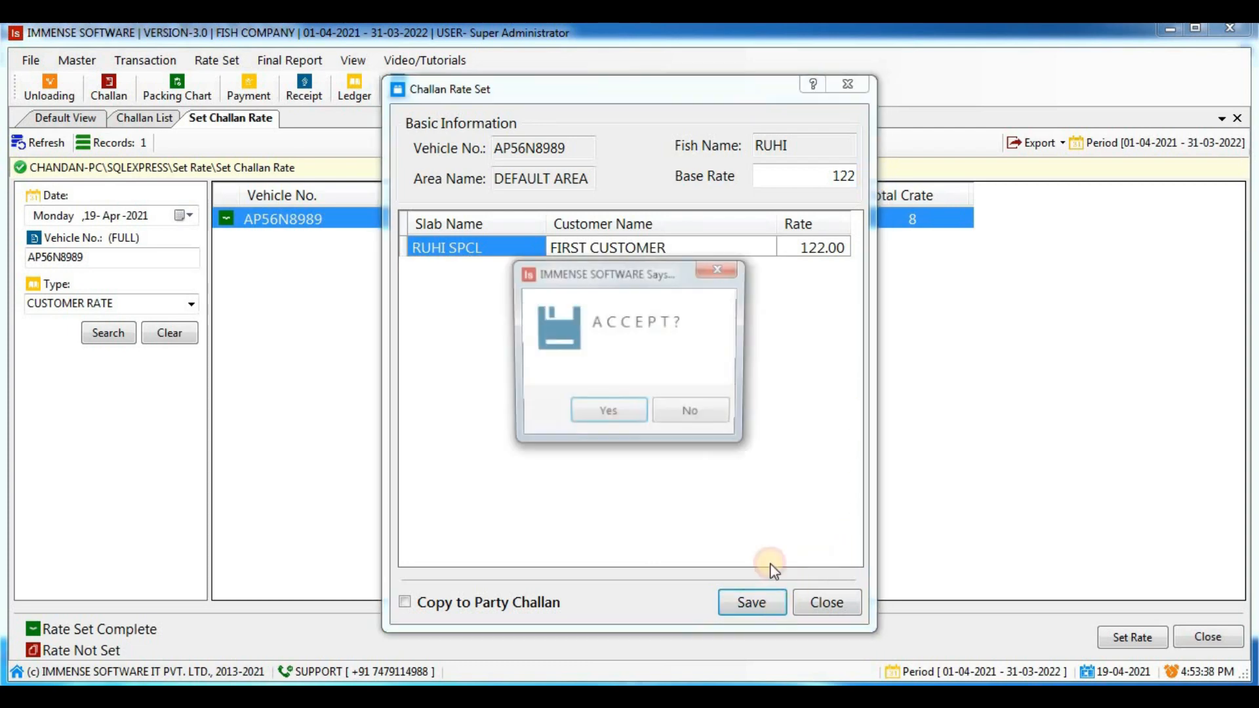
click(627, 417)
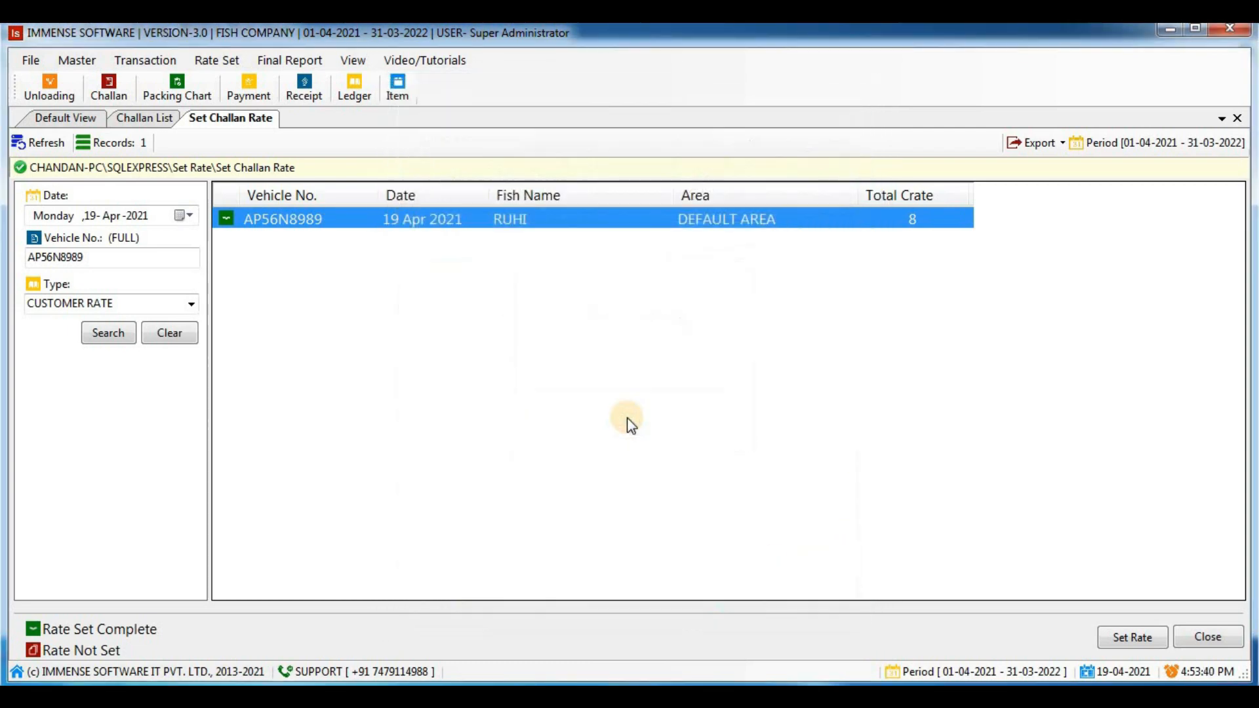
click(112, 333)
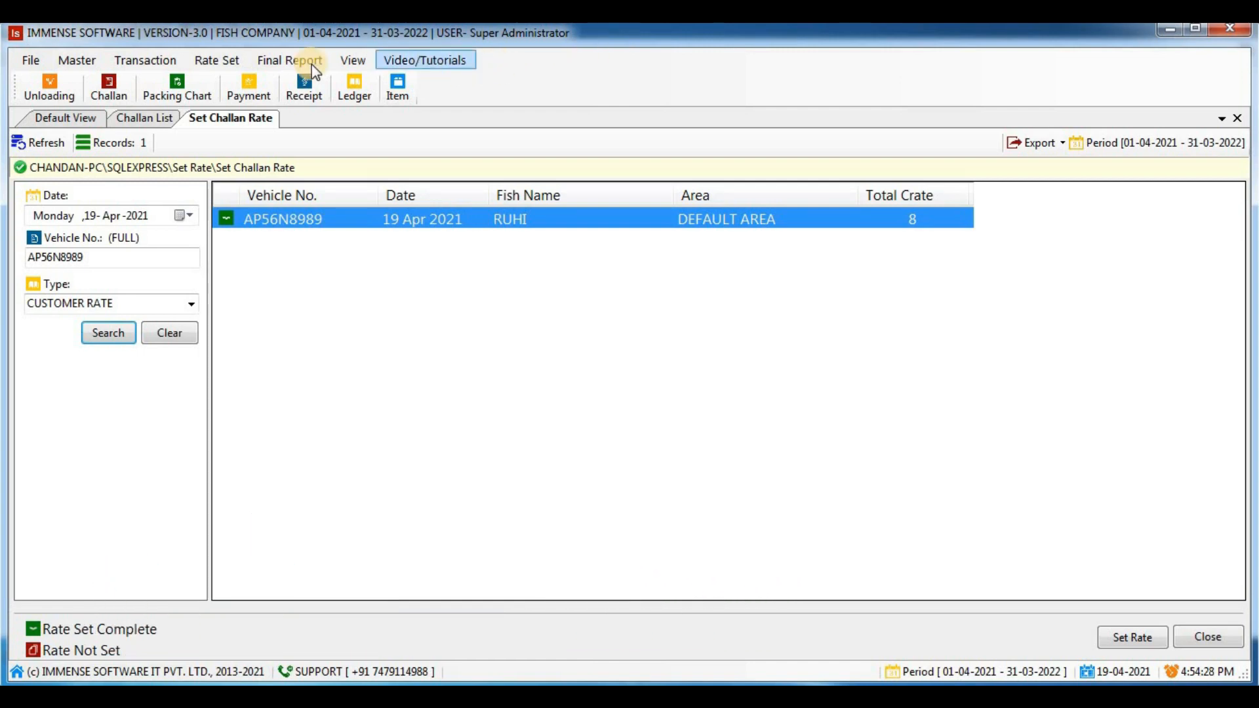
Bring up Calculate Challan Amount and search for the challans dated 19-Apr-2021.
click(206, 62)
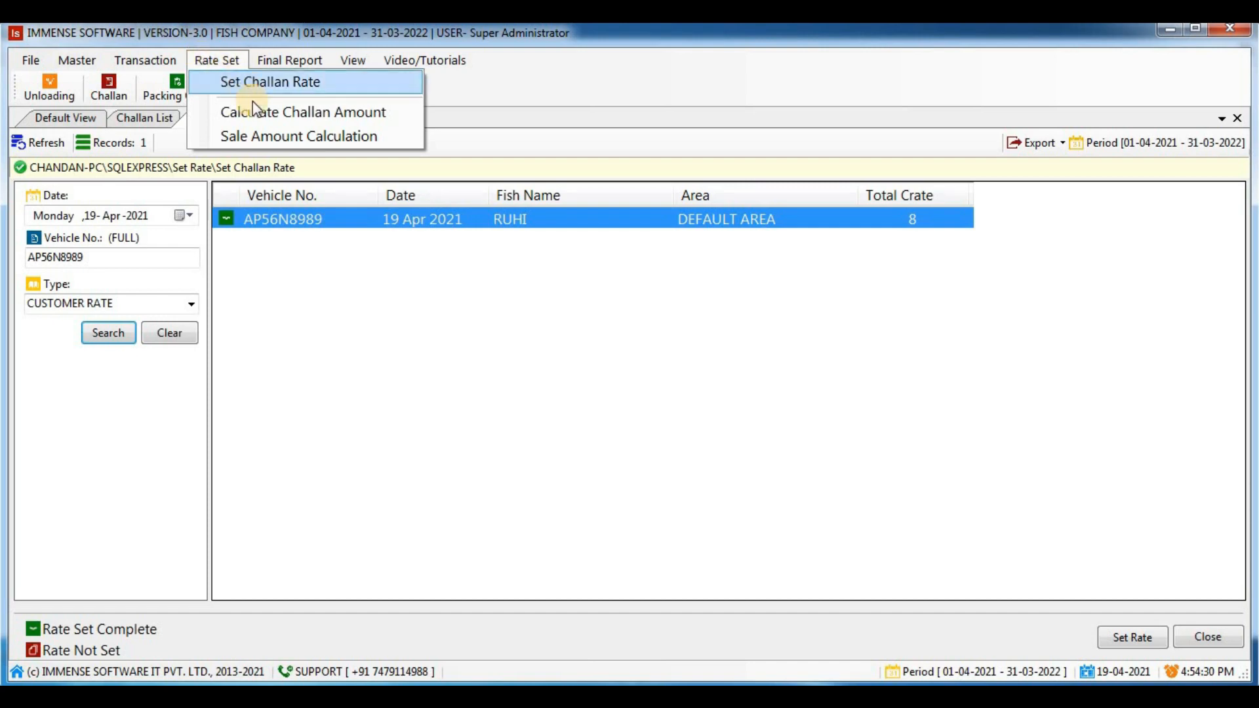
click(377, 121)
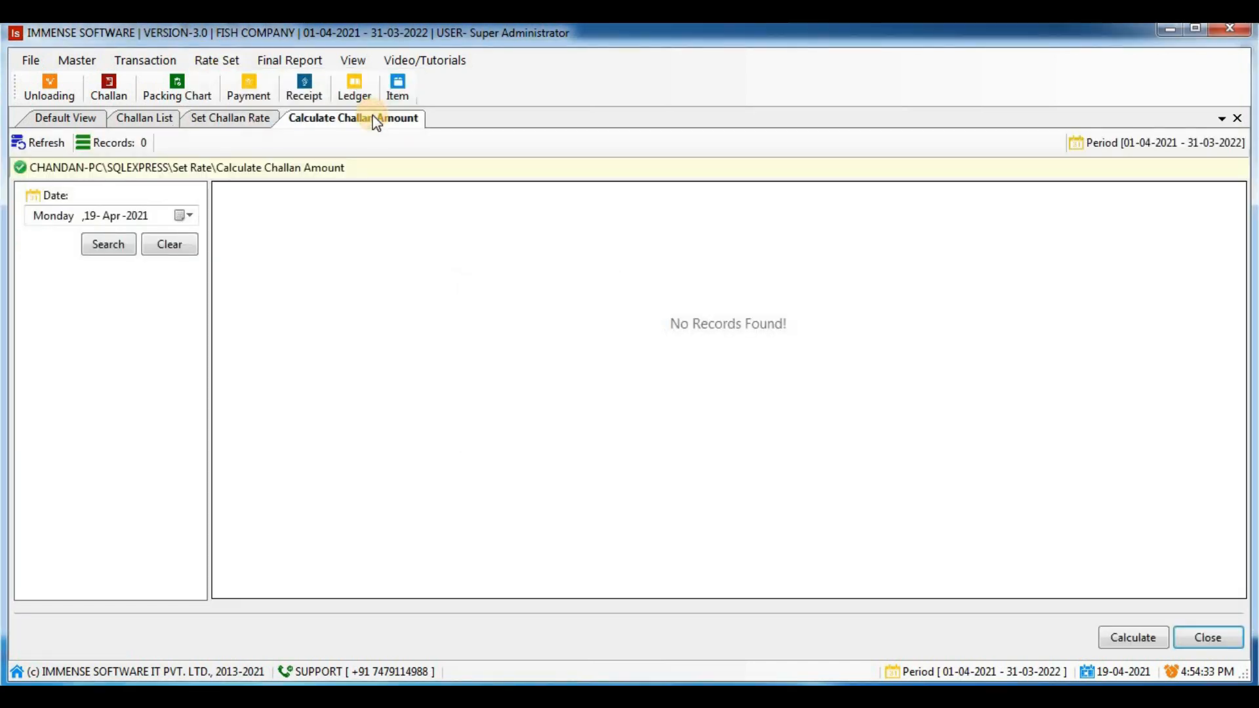
click(90, 217)
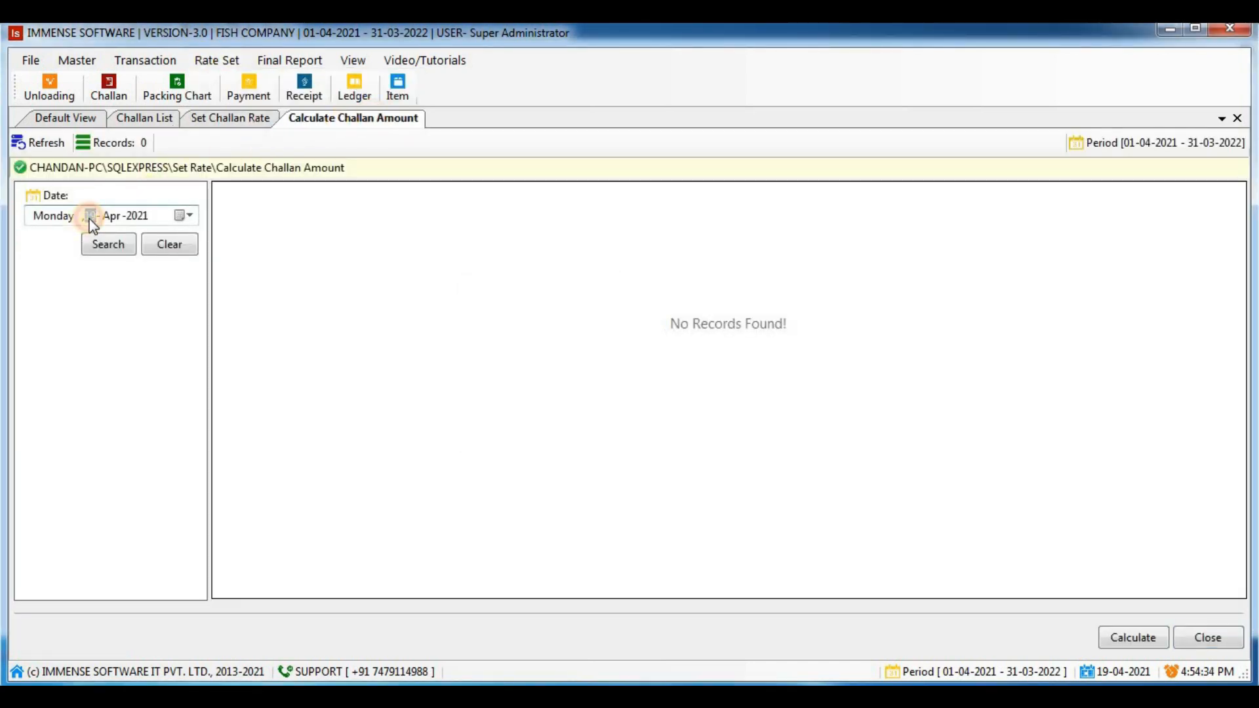
click(108, 247)
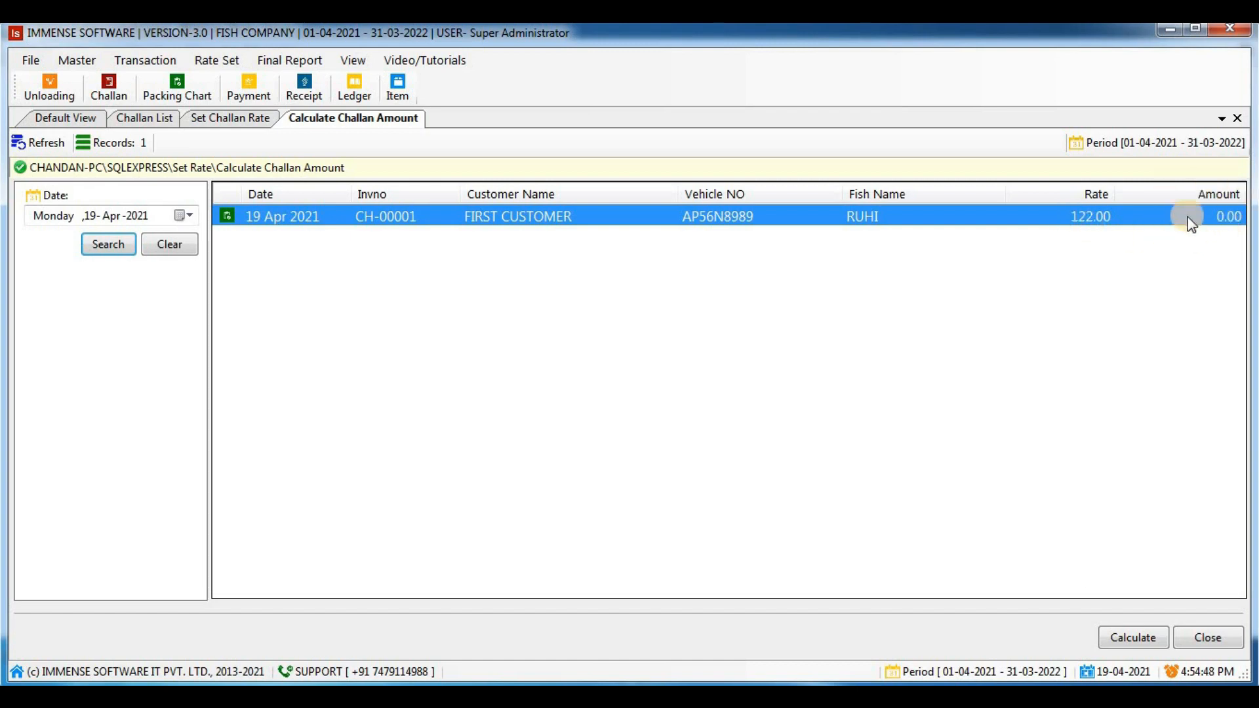
Calculate the amount of FIRST CUSTOMER's challan, accept the confirmation, and reload the challan list.
click(1129, 639)
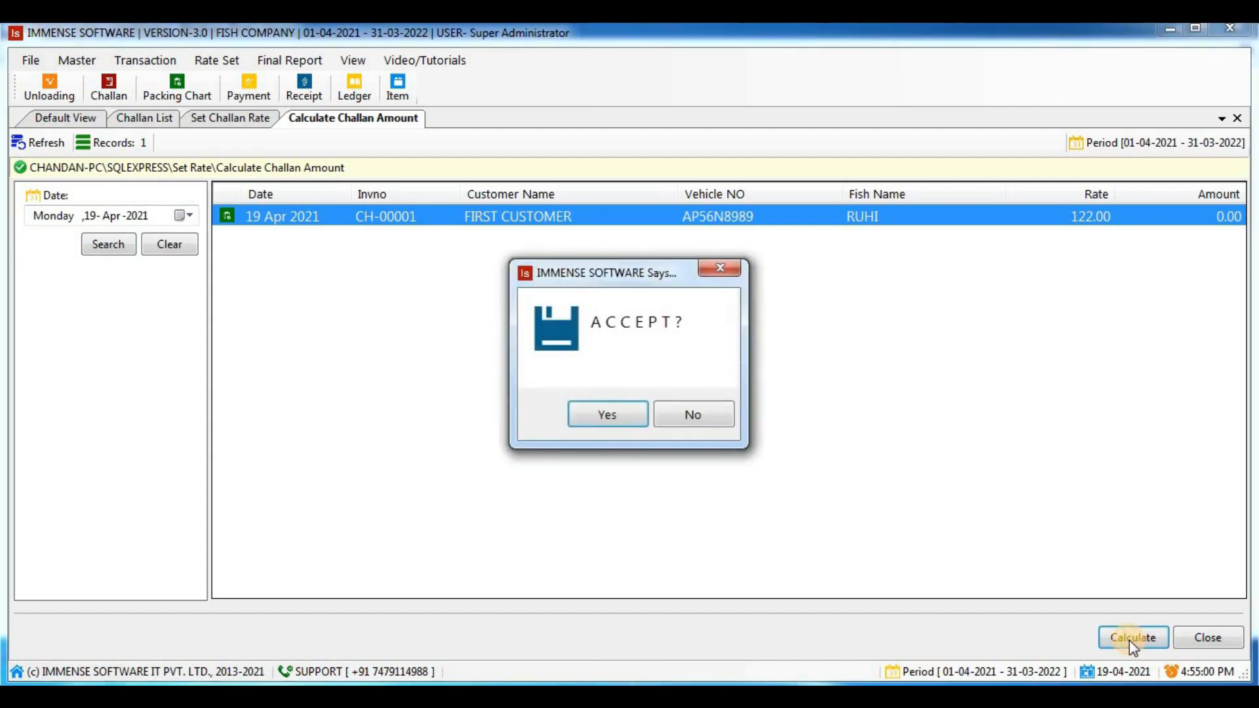
click(610, 415)
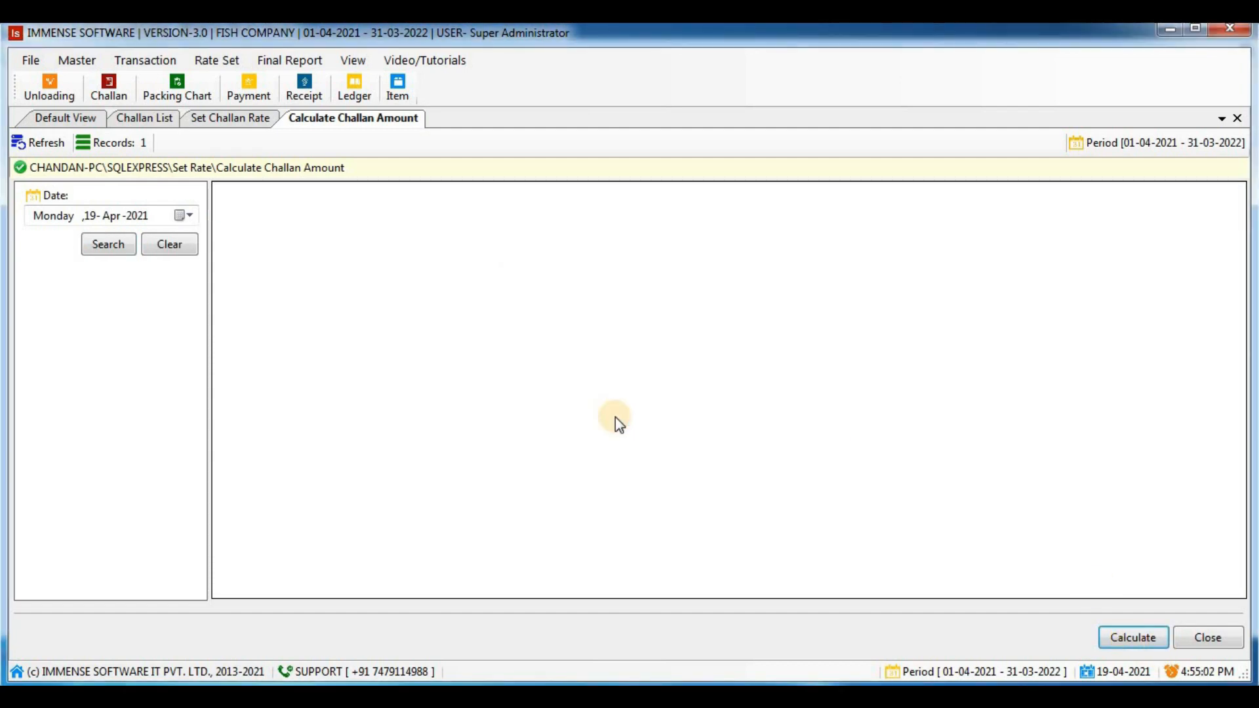
click(109, 244)
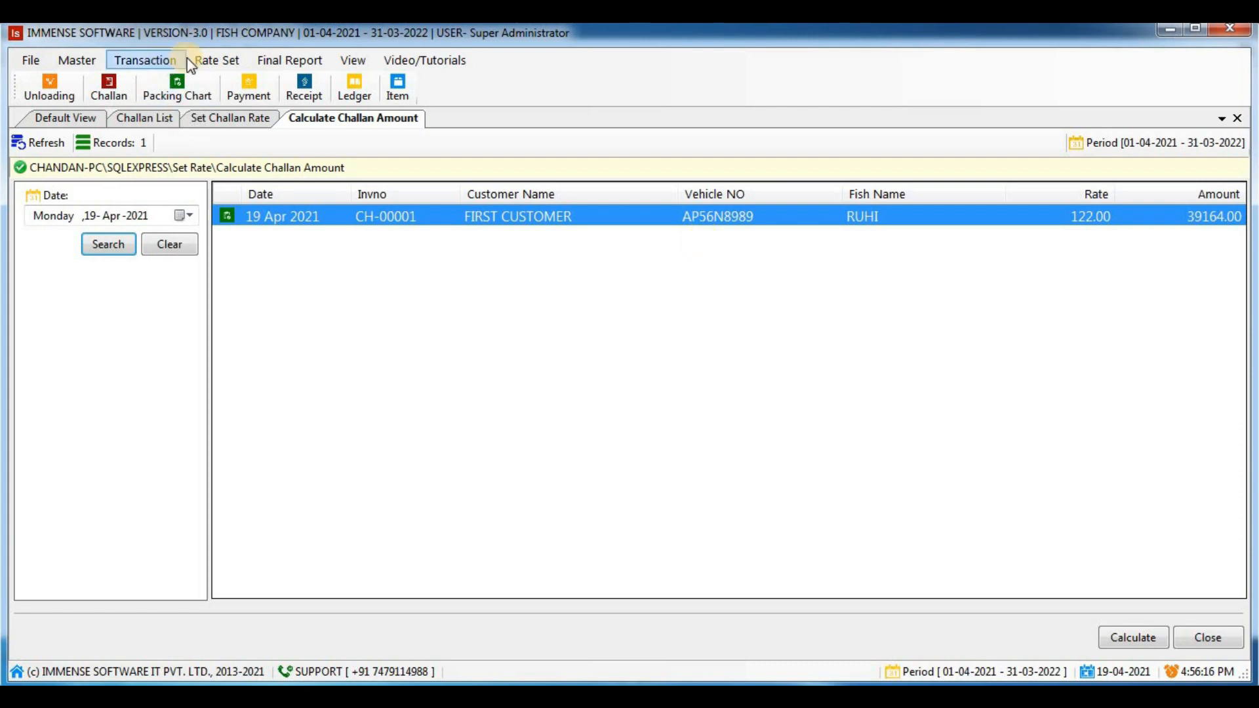
Bring up the customer challan list, search the 19-Apr-2021 challans, and start Audit Customer Challan for FIRST CUSTOMER's entry.
click(167, 56)
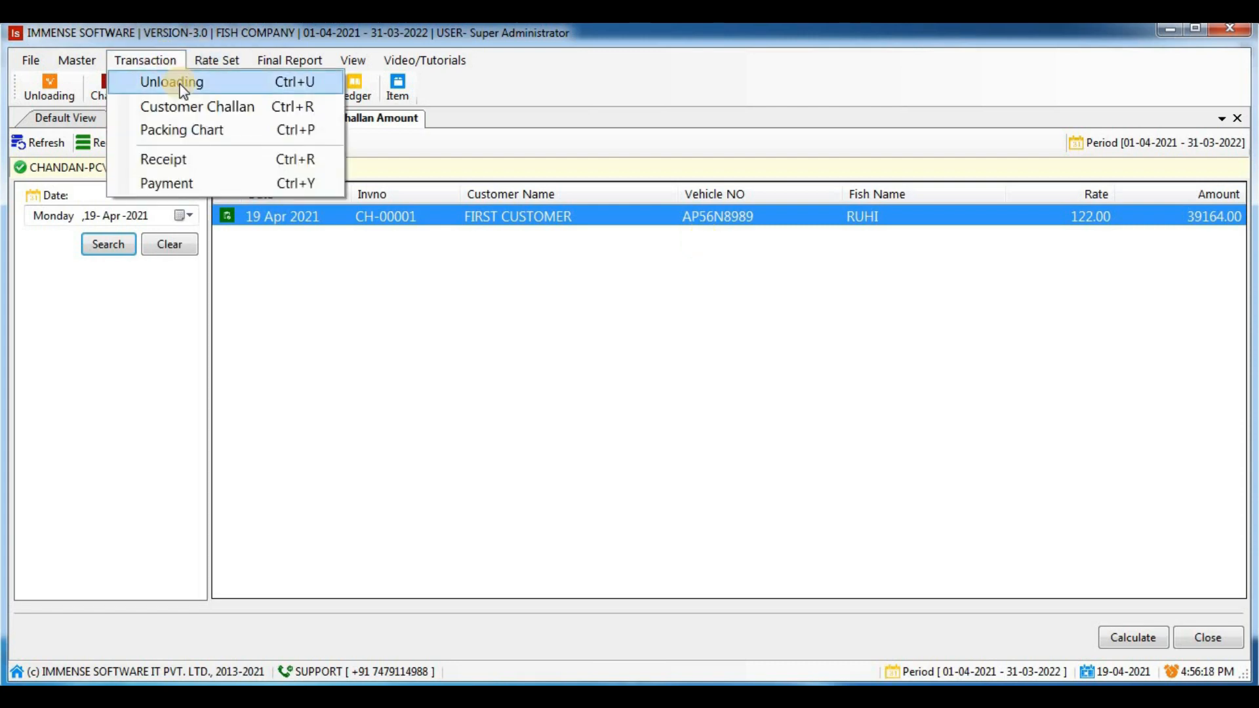
click(183, 108)
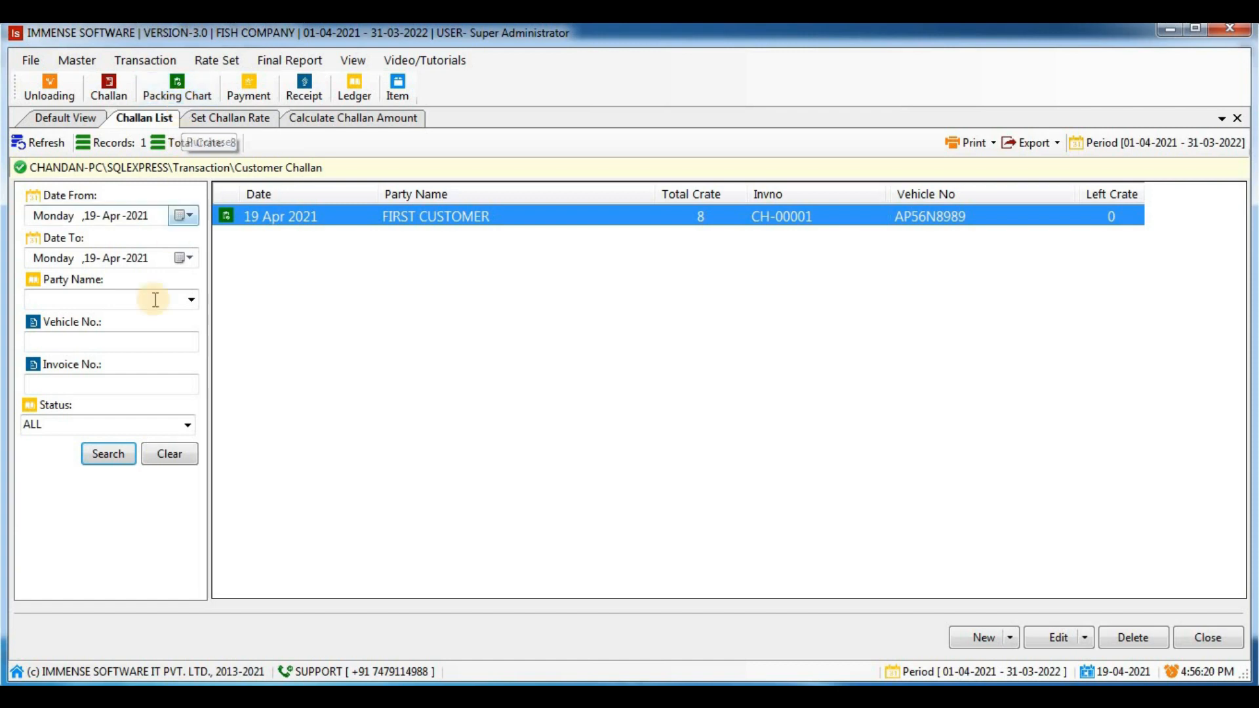
click(107, 459)
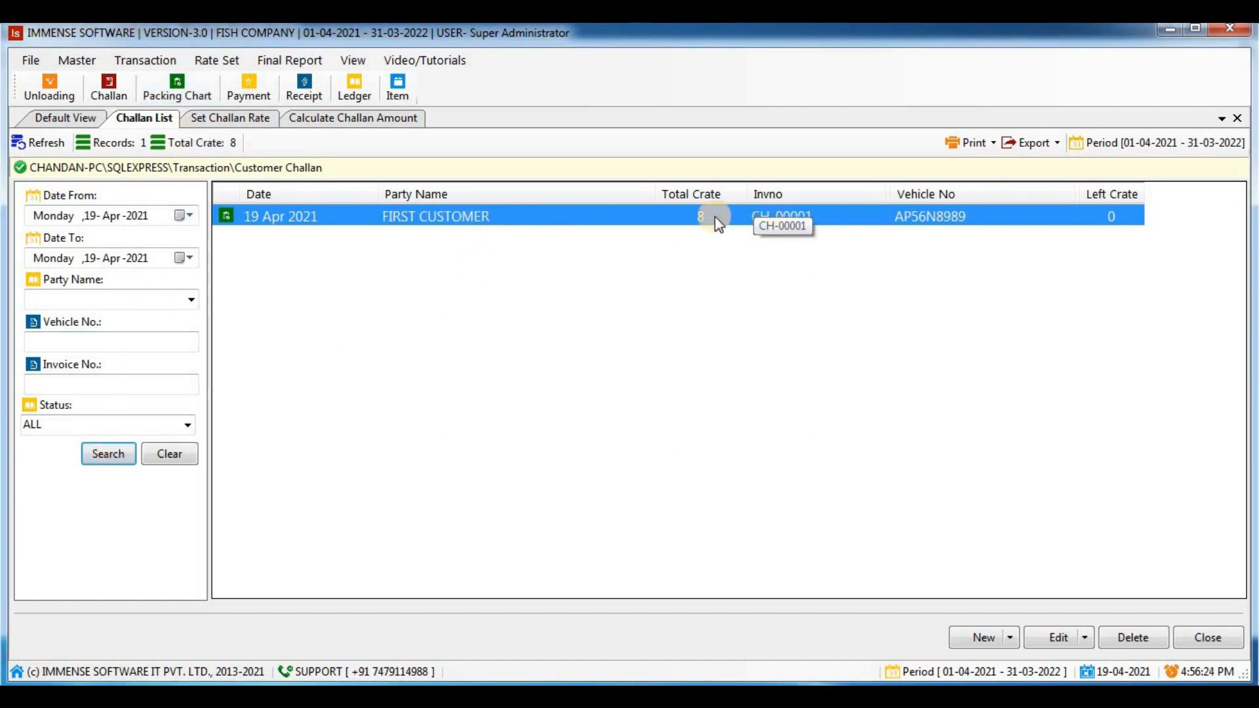
right_click(768, 217)
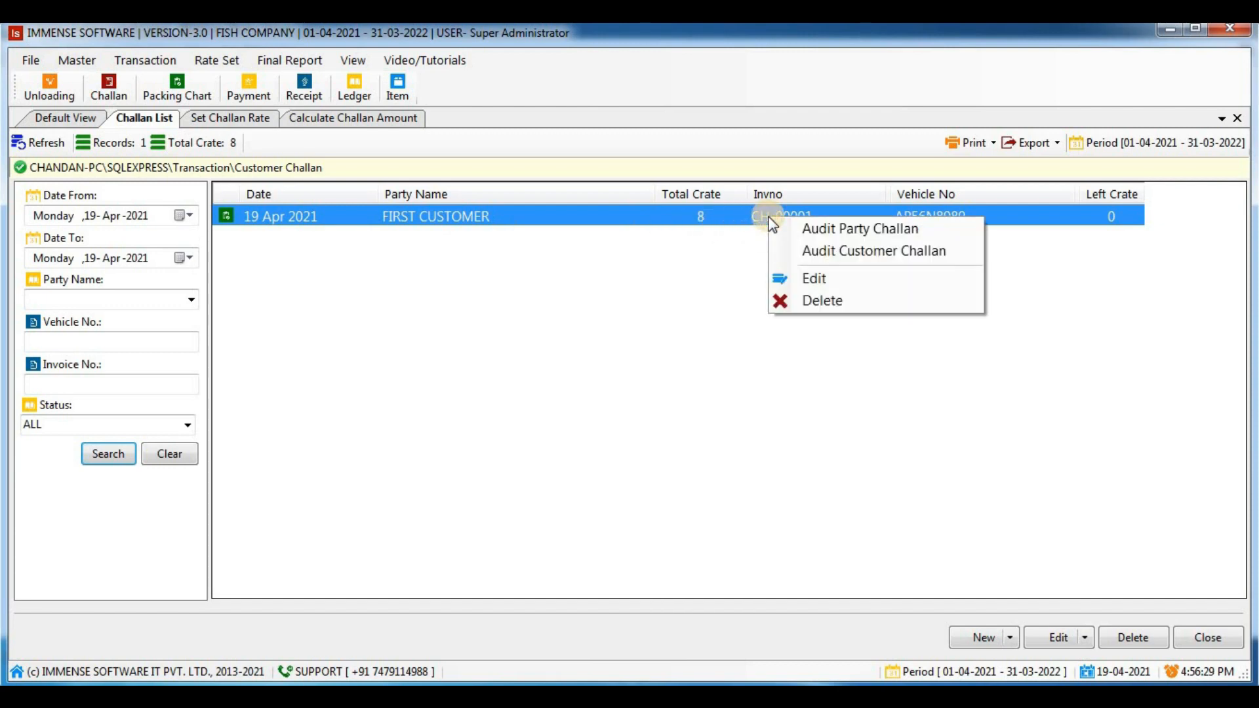
click(845, 256)
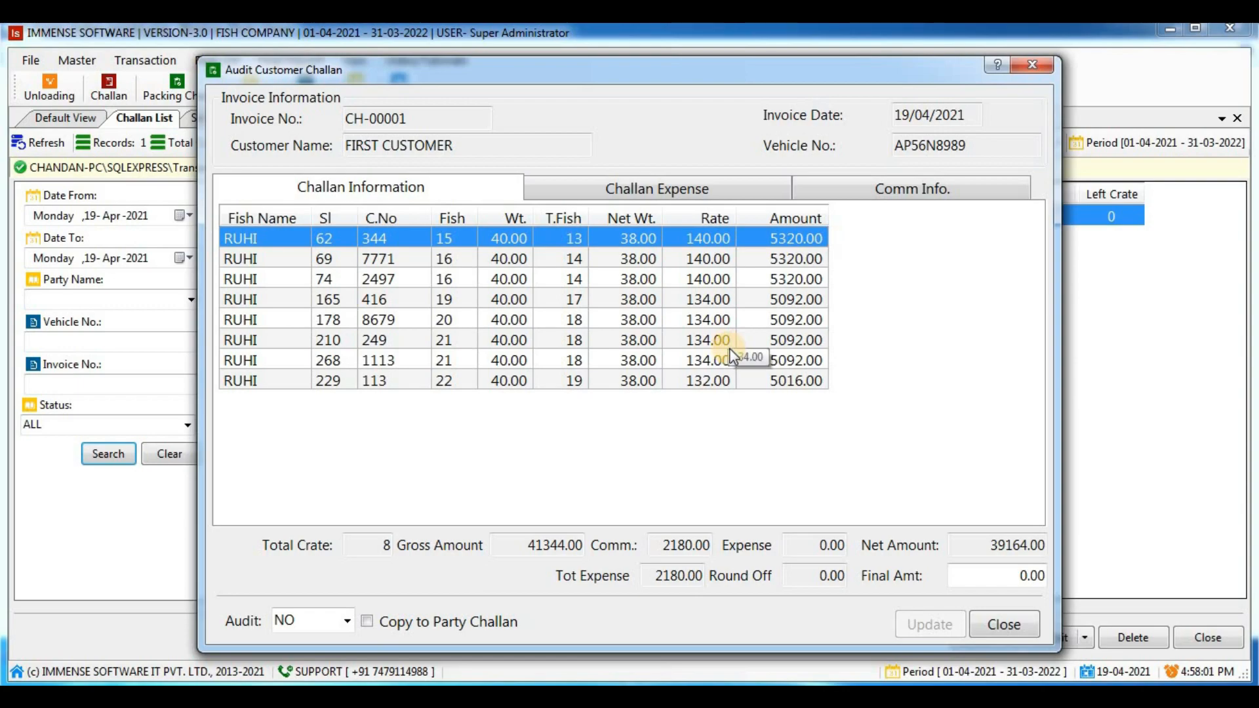
Compare the audit's crate rows and gross amount with the handwritten challan in customer challan sample1.png.
key(alt+Tab)
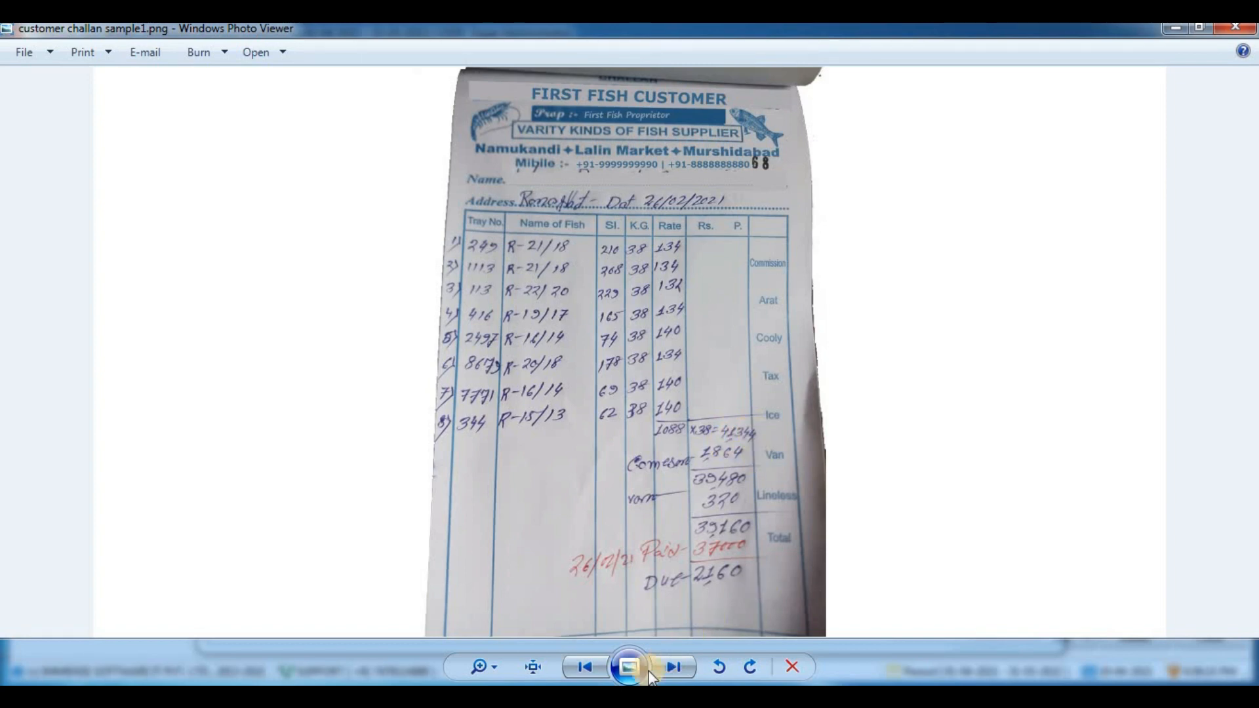
click(656, 694)
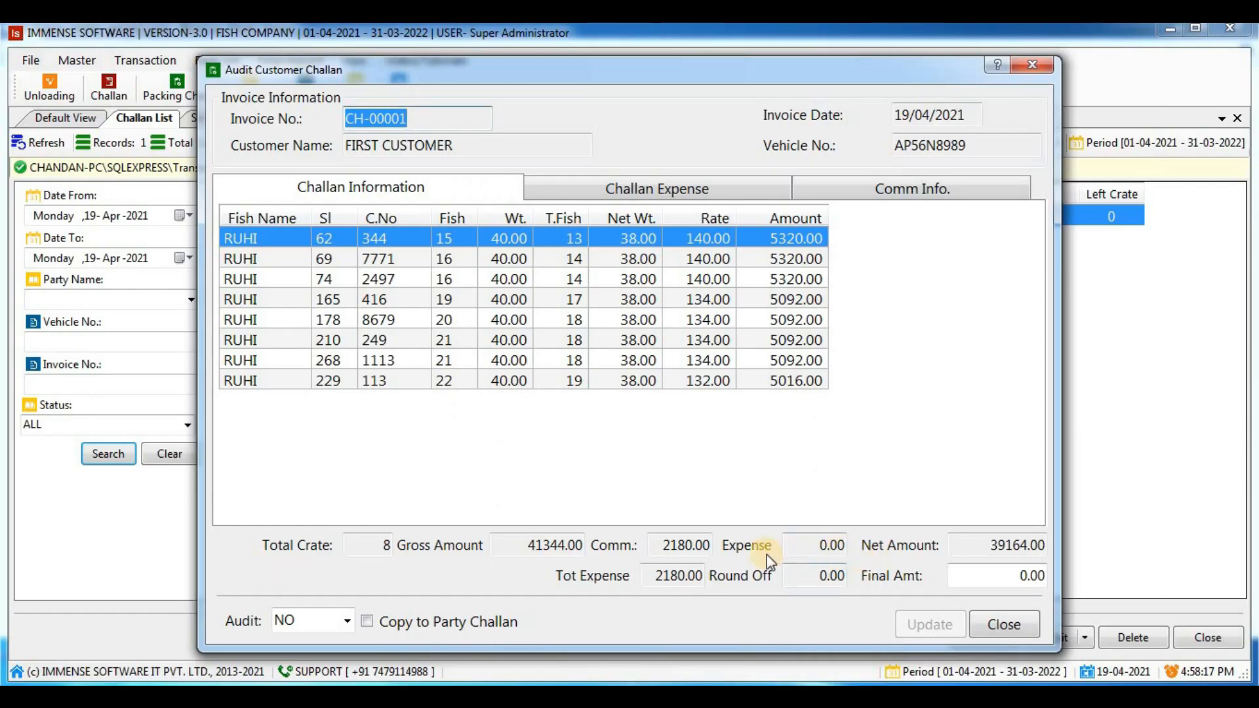
drag(521, 545, 587, 554)
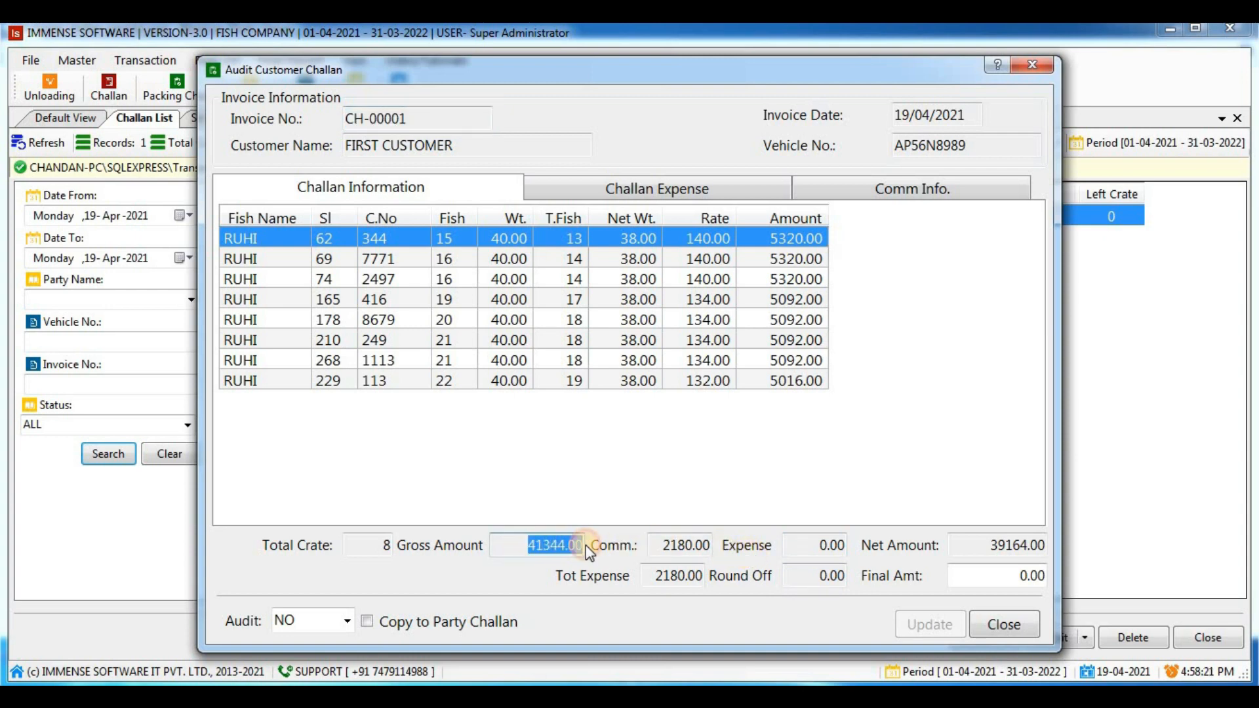
click(550, 545)
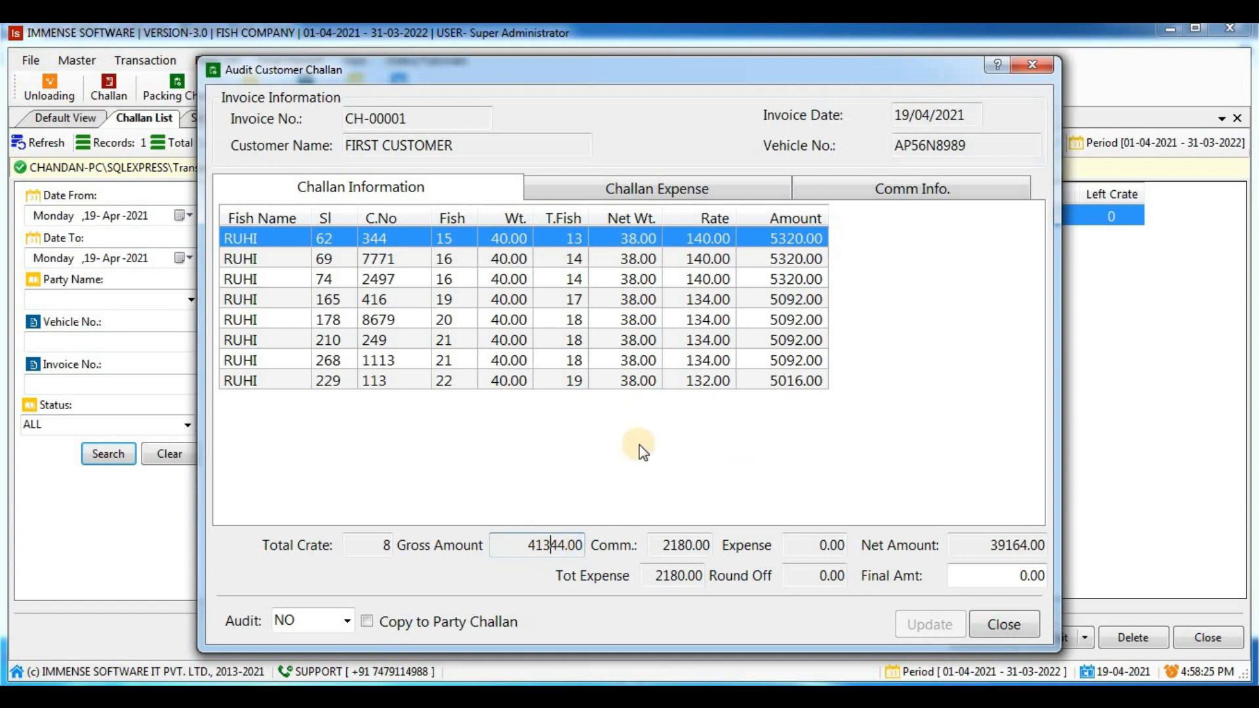
mouse_move(702, 689)
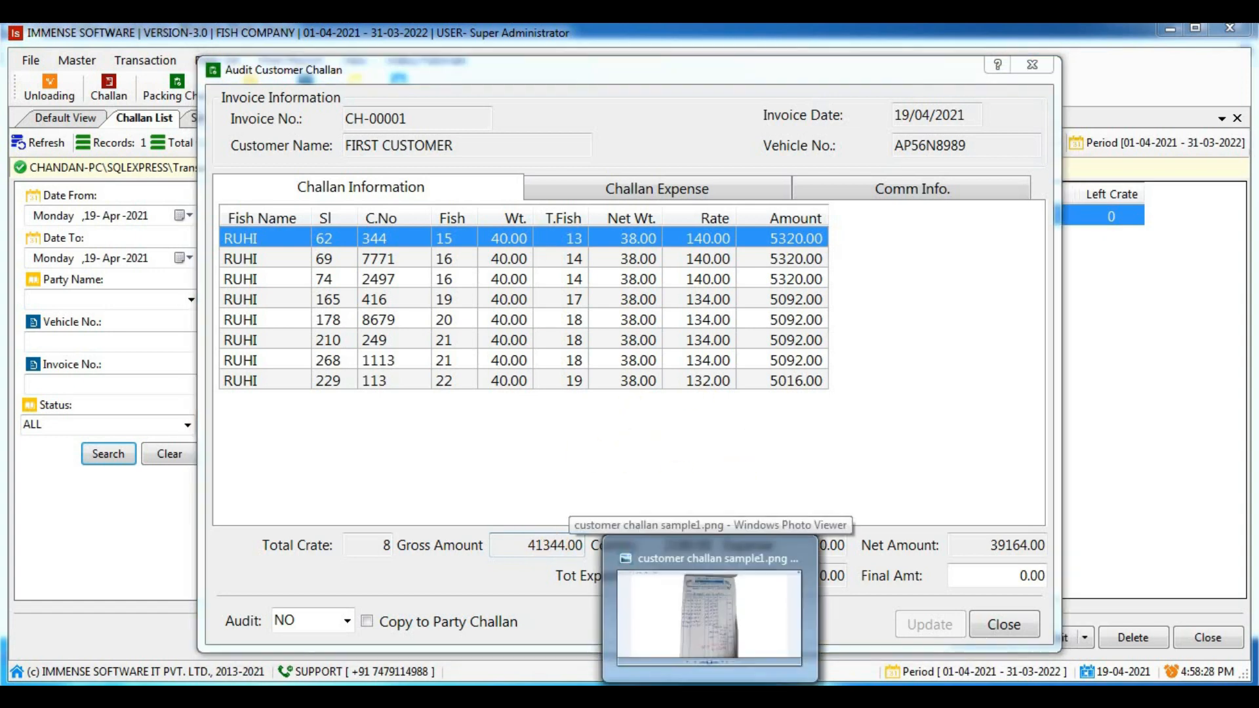
click(702, 613)
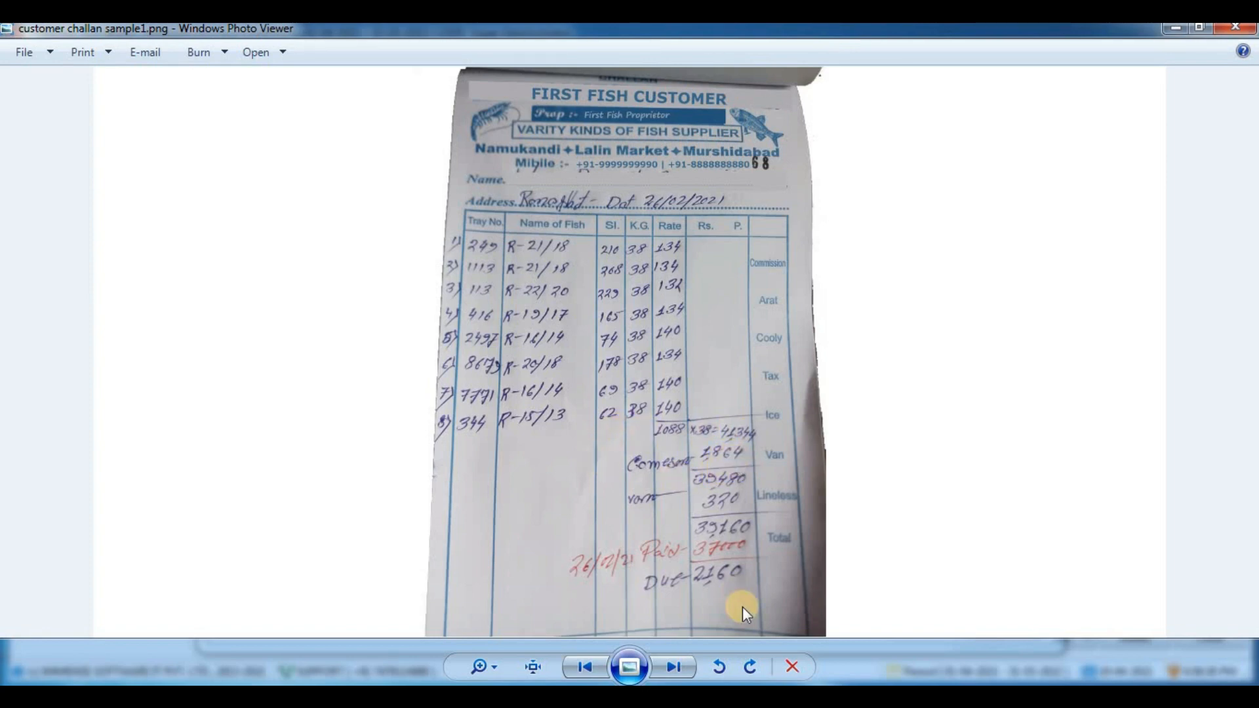
click(653, 696)
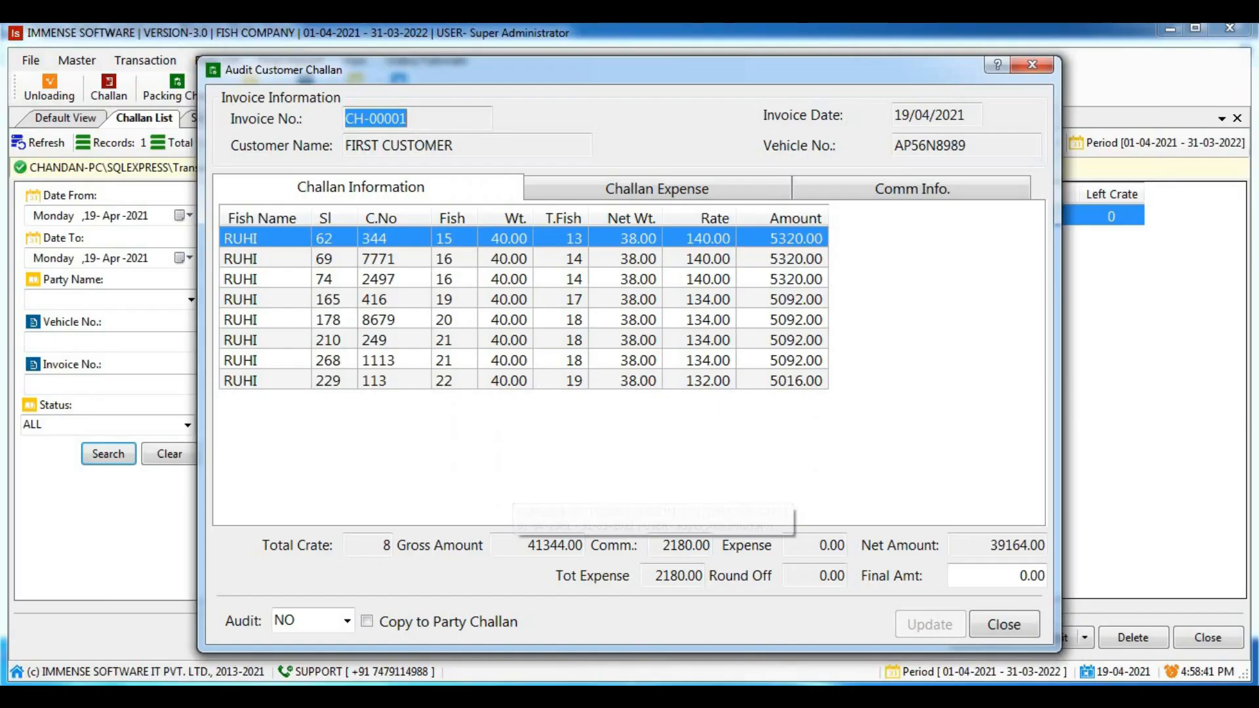
Check the percentage commission by bringing up the challan's commission details and computing 41344 * 4.5/100 in Calculator.
click(901, 192)
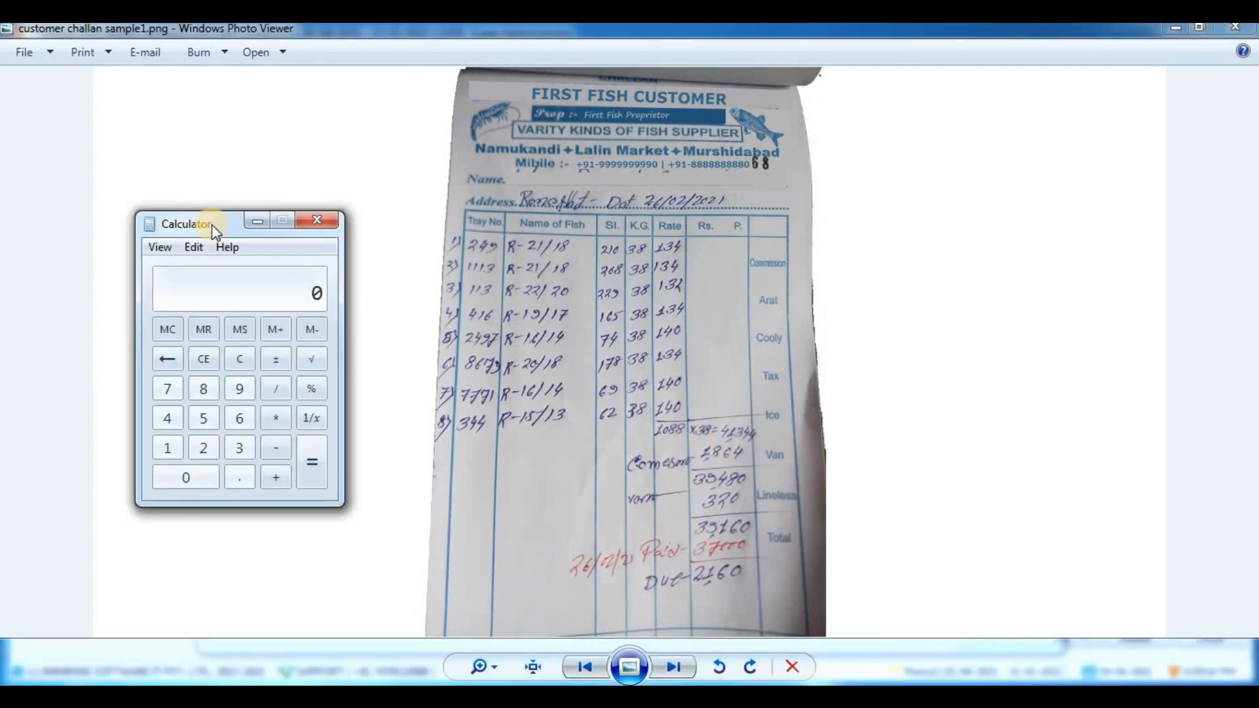
text(41)
text(344 *)
text(.5/100)
key(Return)
click(663, 696)
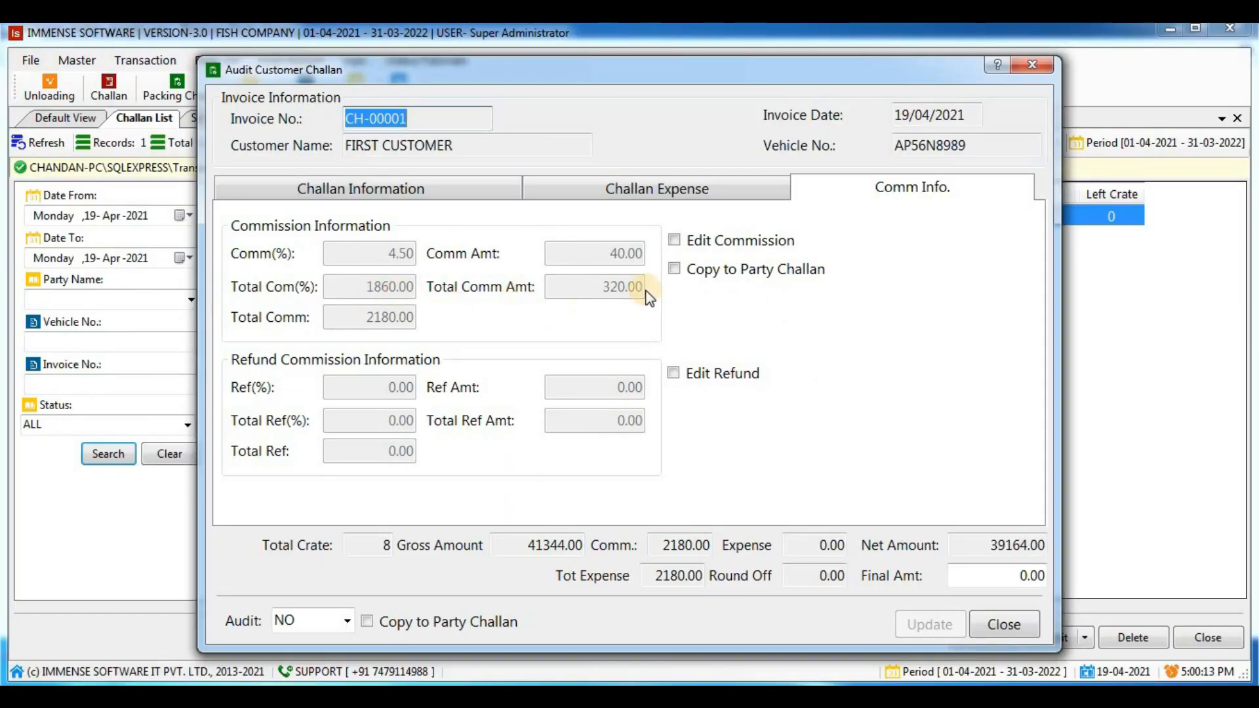
Compare the total per-crate commission amount with the van charge on the sample challan picture, returning to the audit window.
key(alt+Tab)
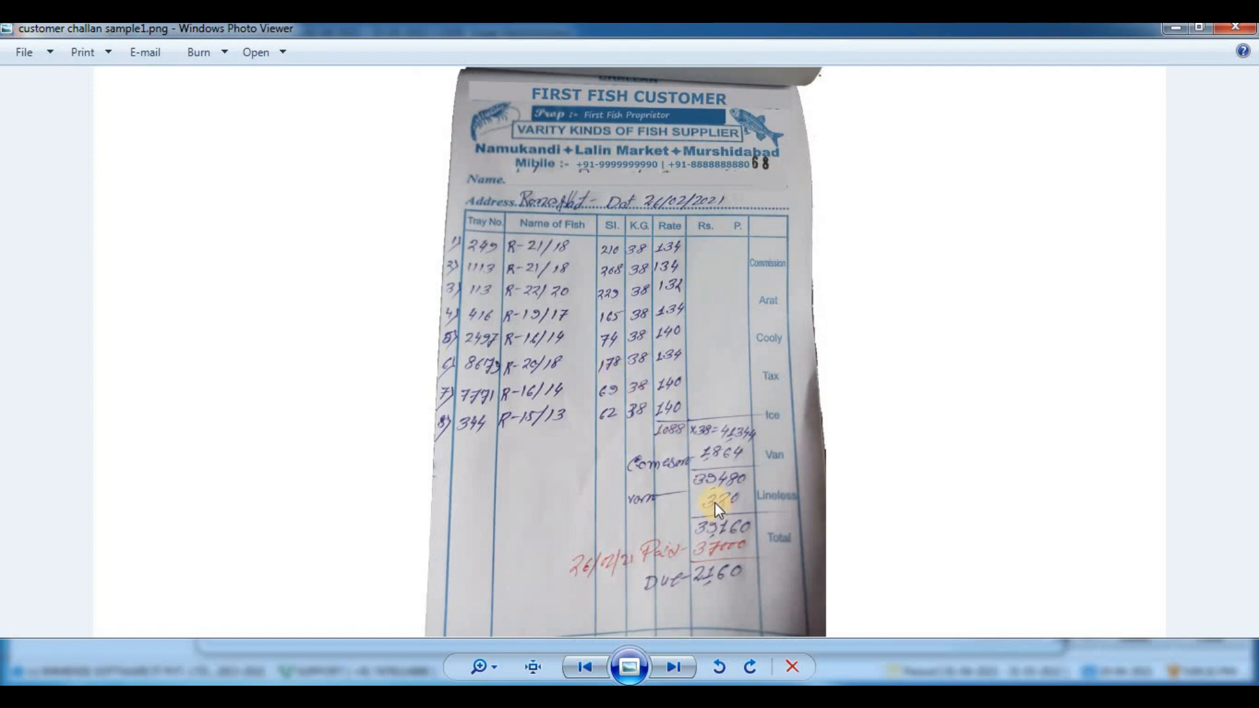
mouse_move(654, 696)
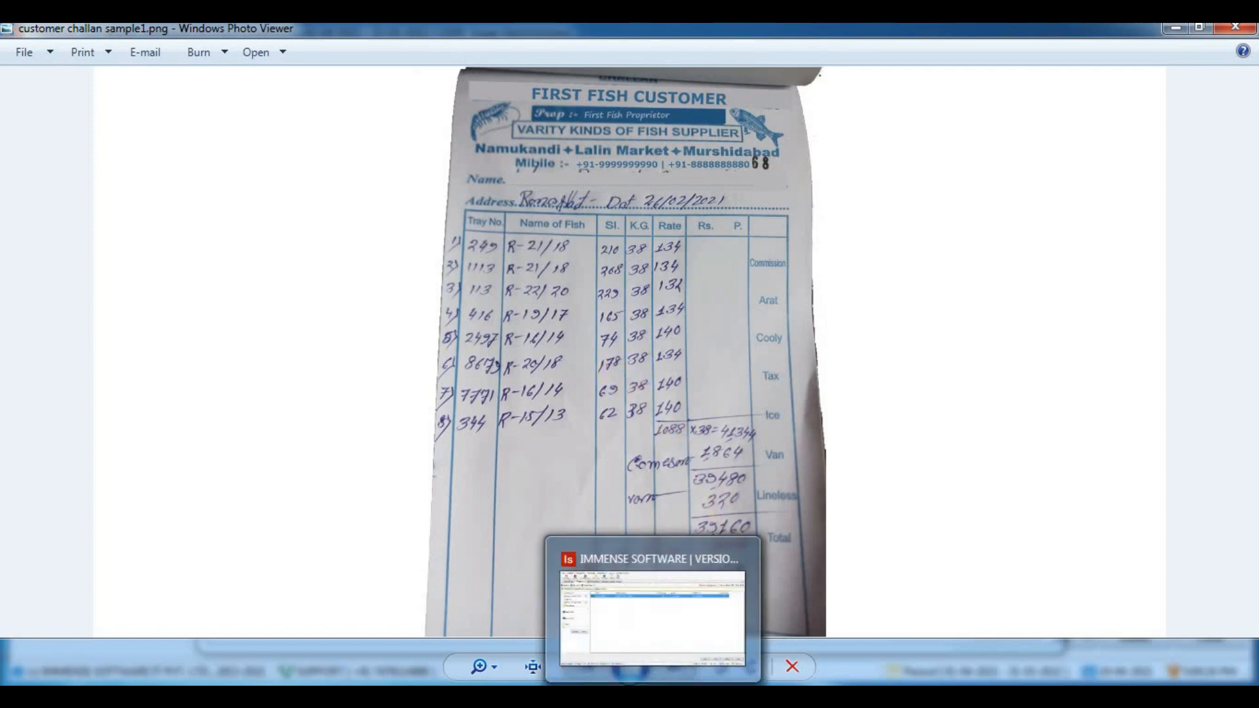
click(653, 616)
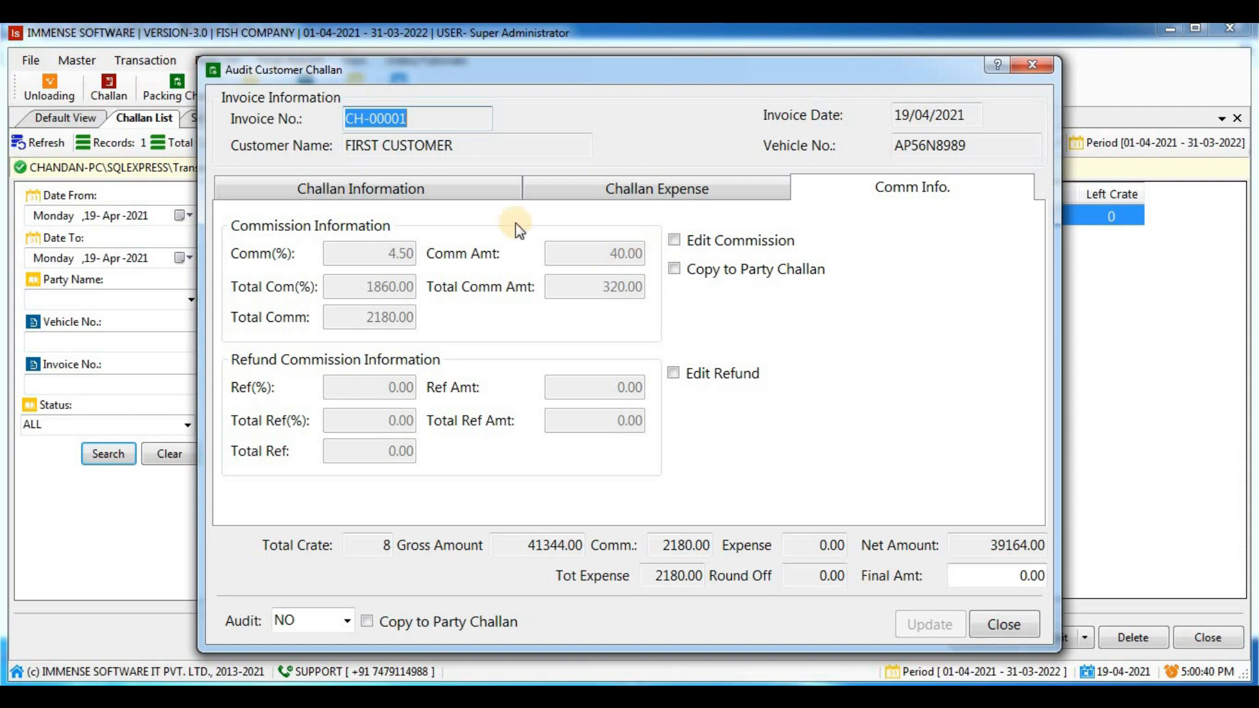
Review the audited challan's crate details, total commission and expense entries.
click(400, 178)
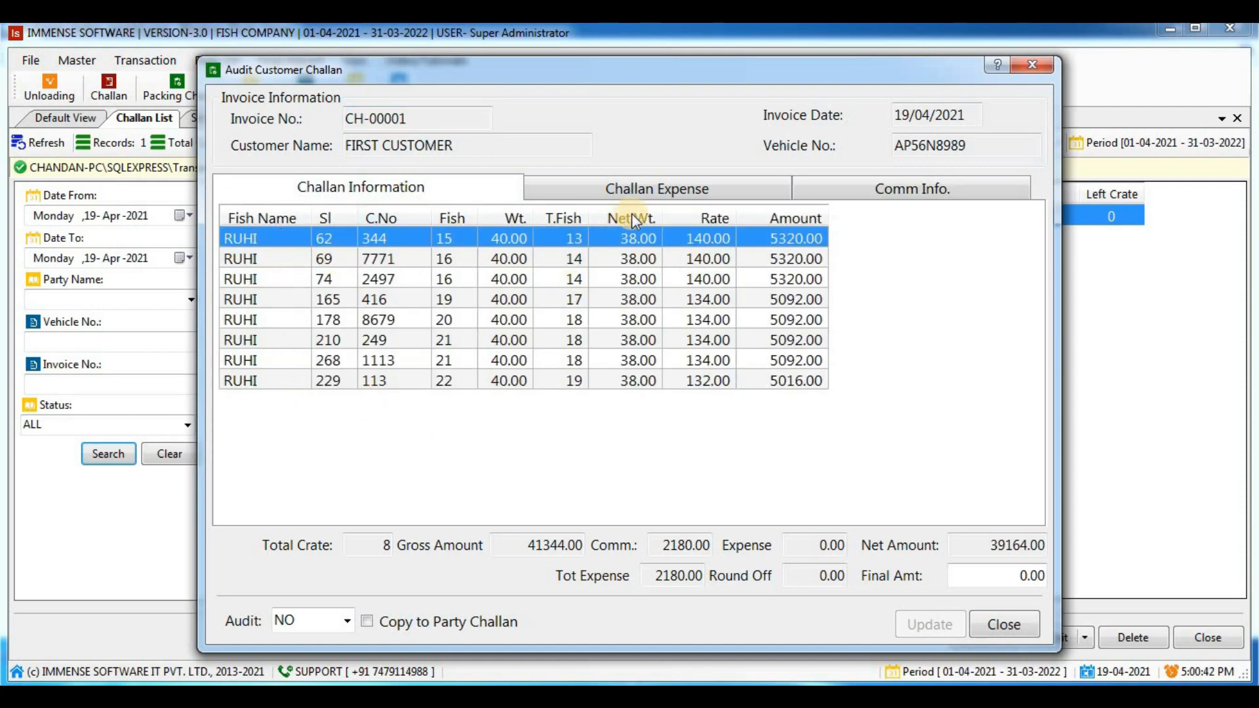
click(866, 183)
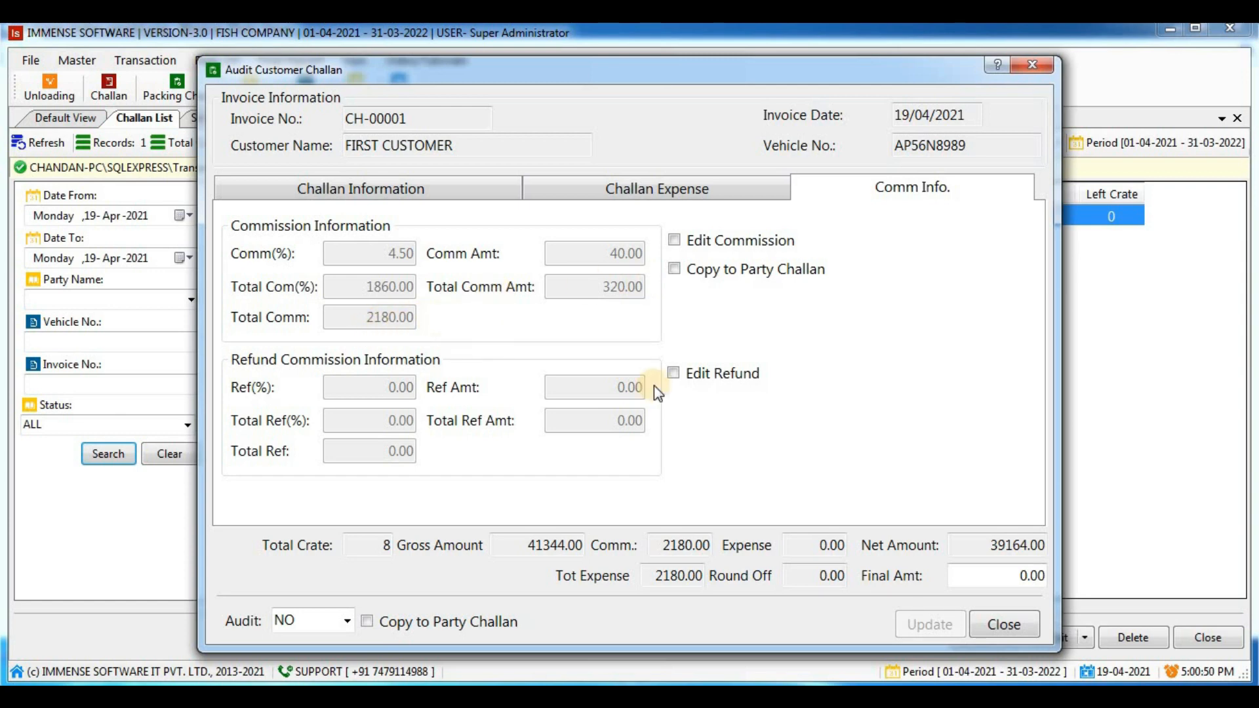
drag(669, 546, 744, 548)
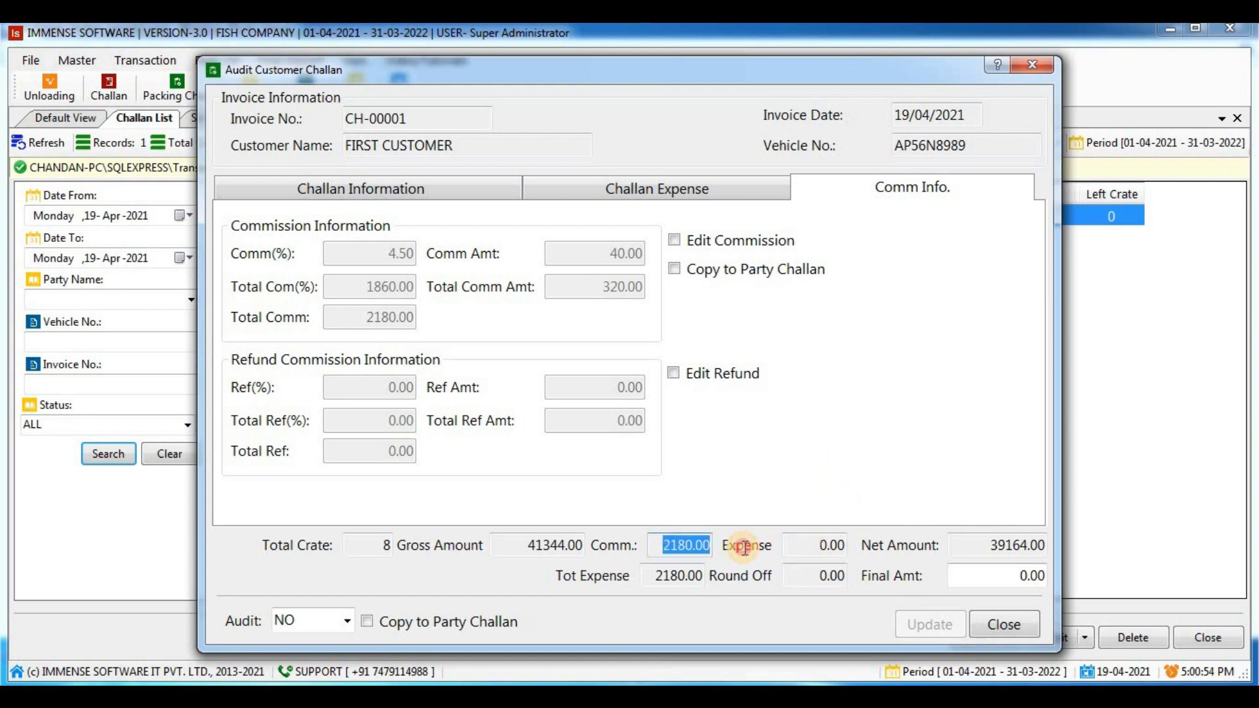
click(713, 199)
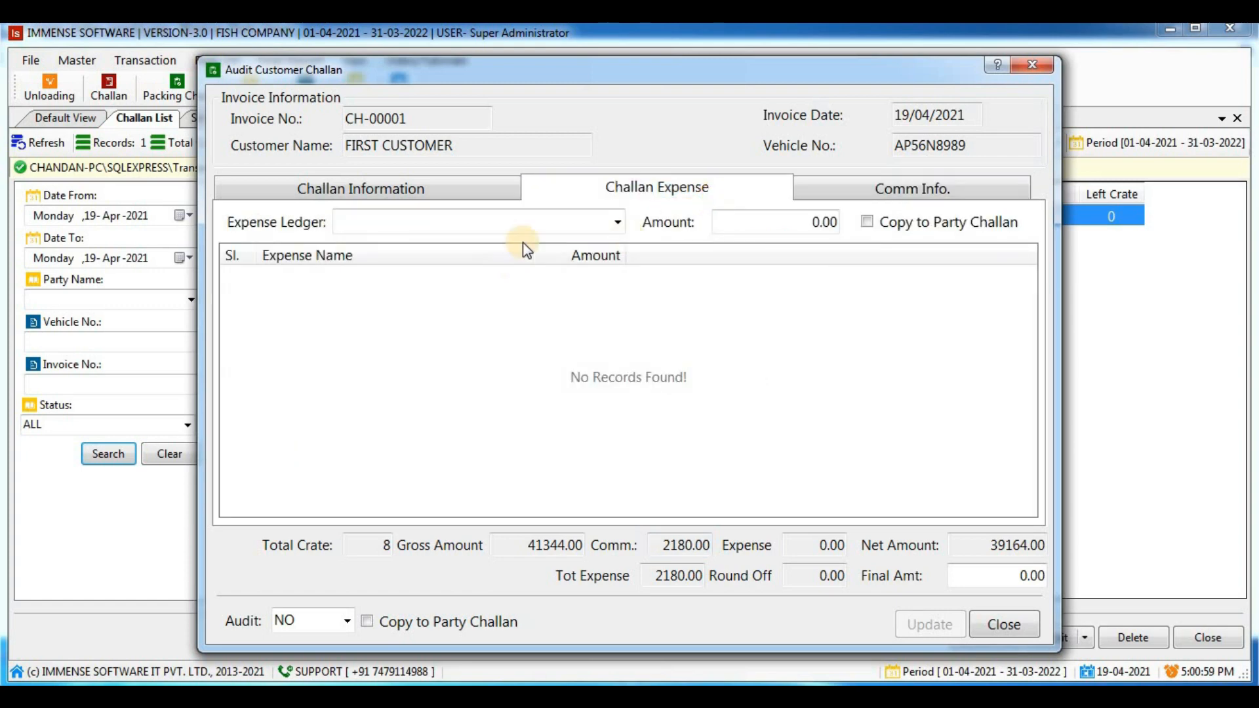
click(879, 186)
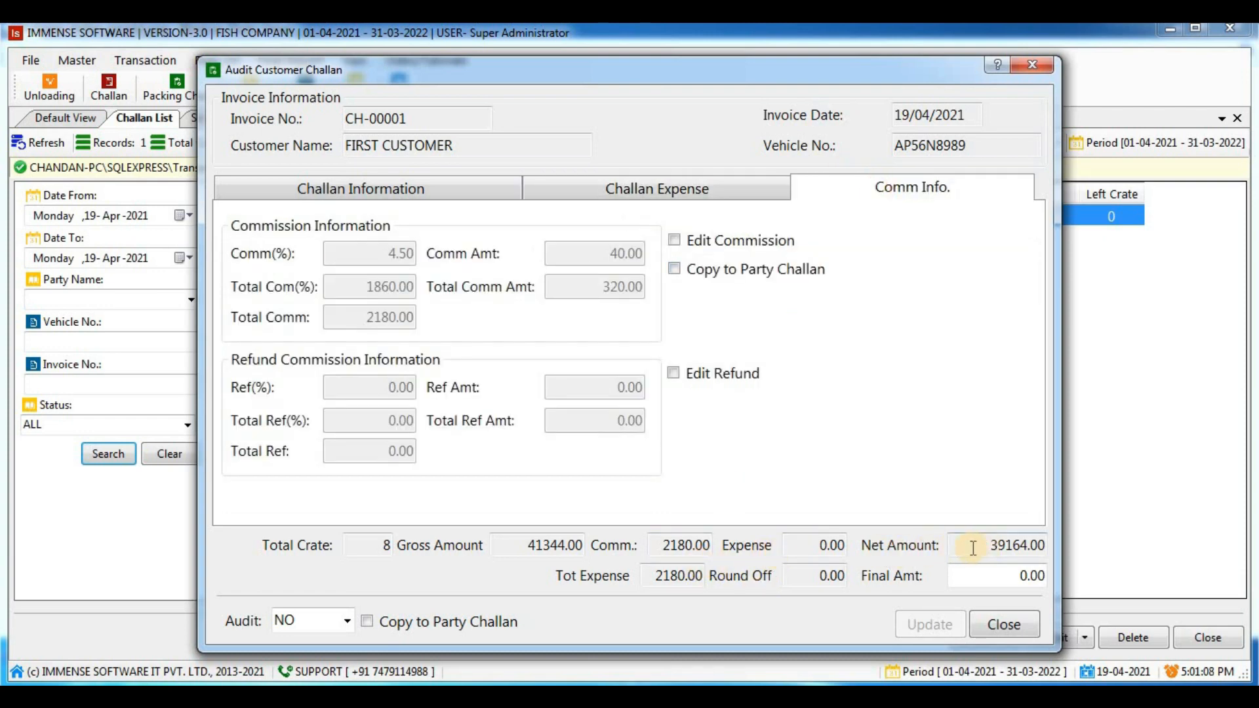
Check the gross amount, commission and net amount, and compare the net amount with the total on the sample challan picture.
drag(581, 545, 529, 545)
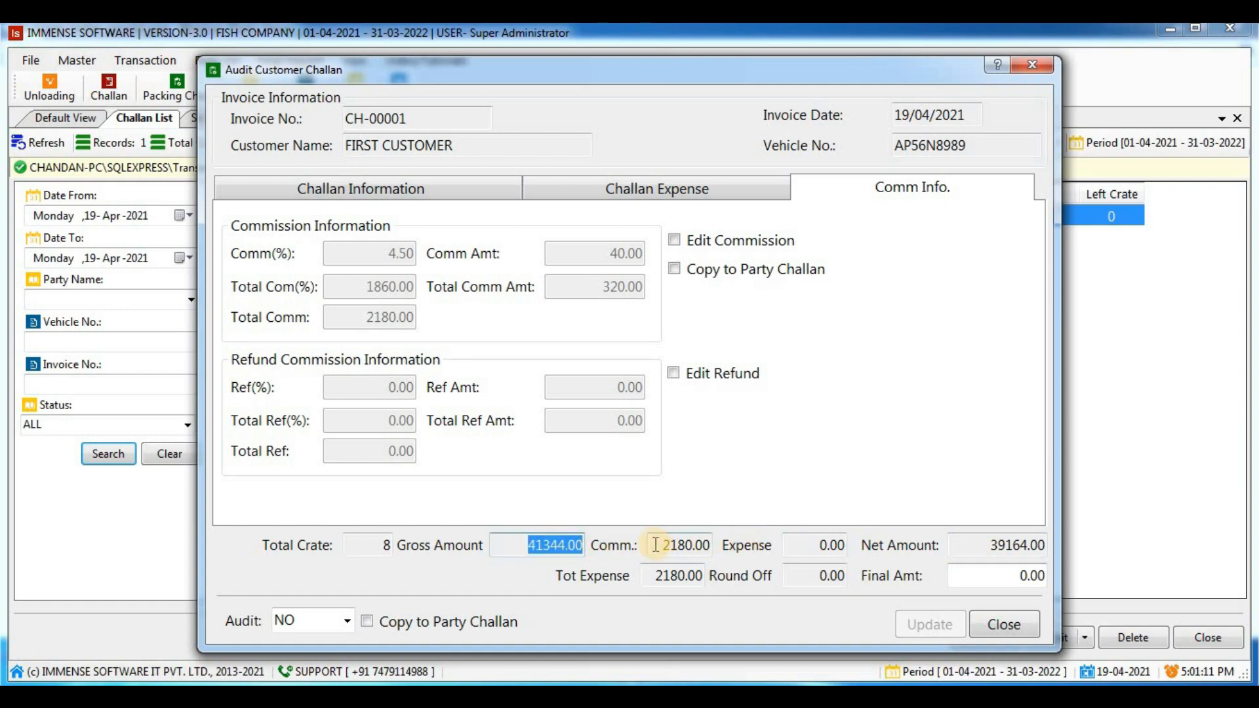
drag(653, 546, 725, 546)
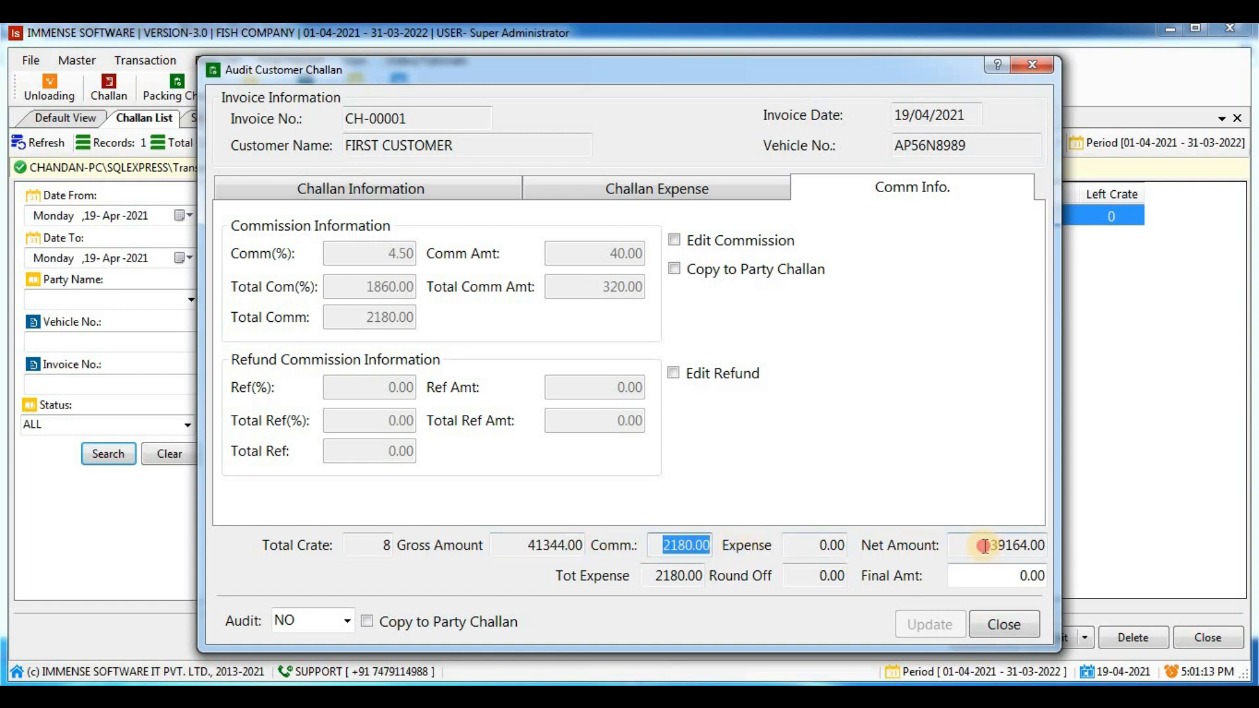
drag(991, 547, 1047, 546)
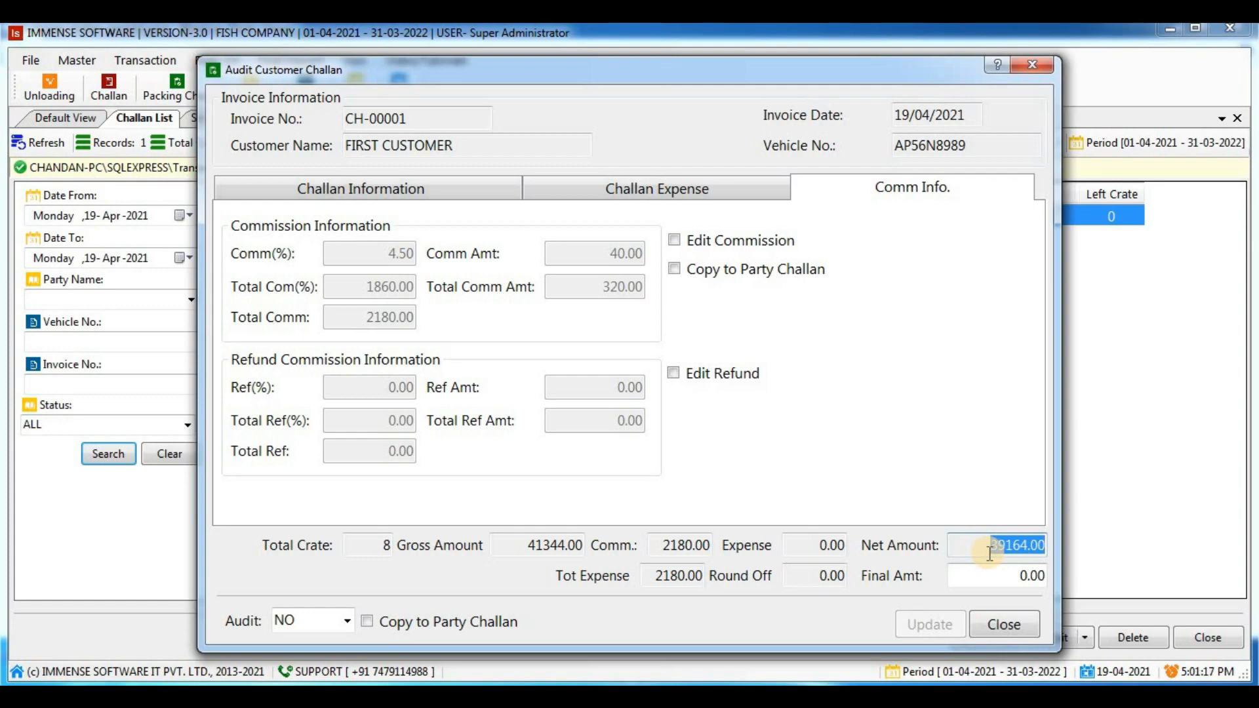
key(alt+Tab)
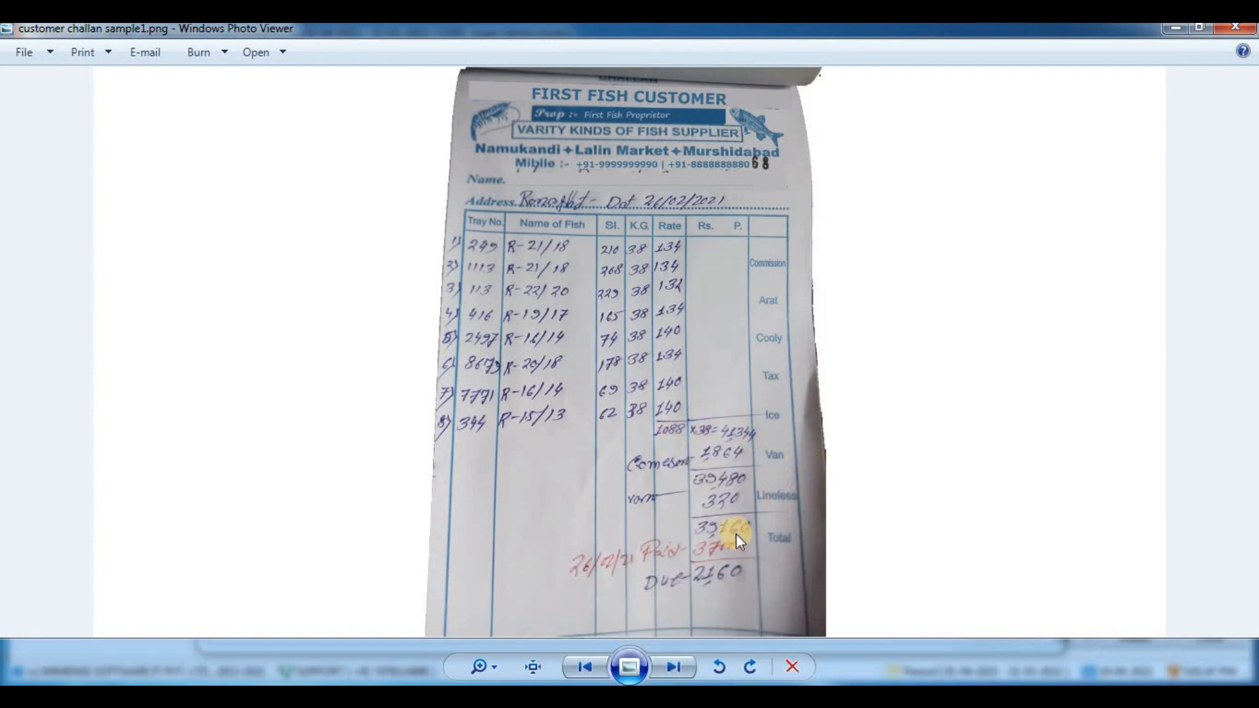
click(712, 695)
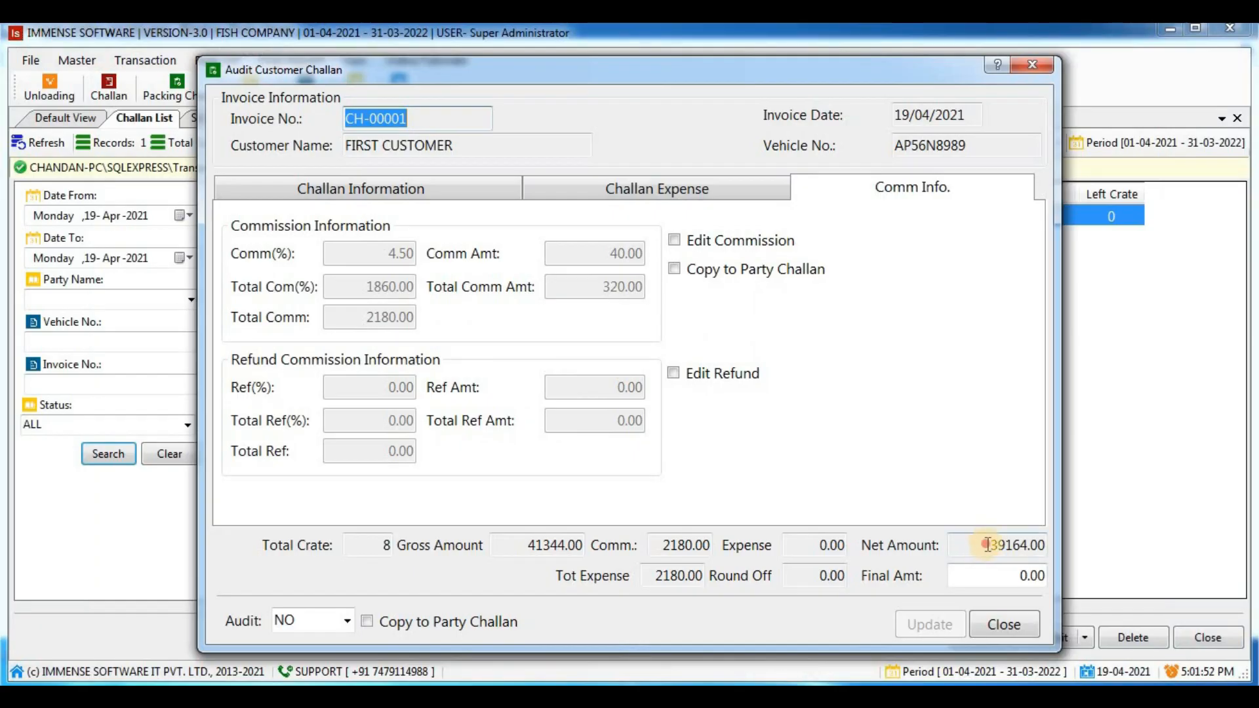
Set the challan's final amount to 39164.00, update the audit with expense, audit and commission unchecked, and accept the save.
drag(990, 547, 1075, 577)
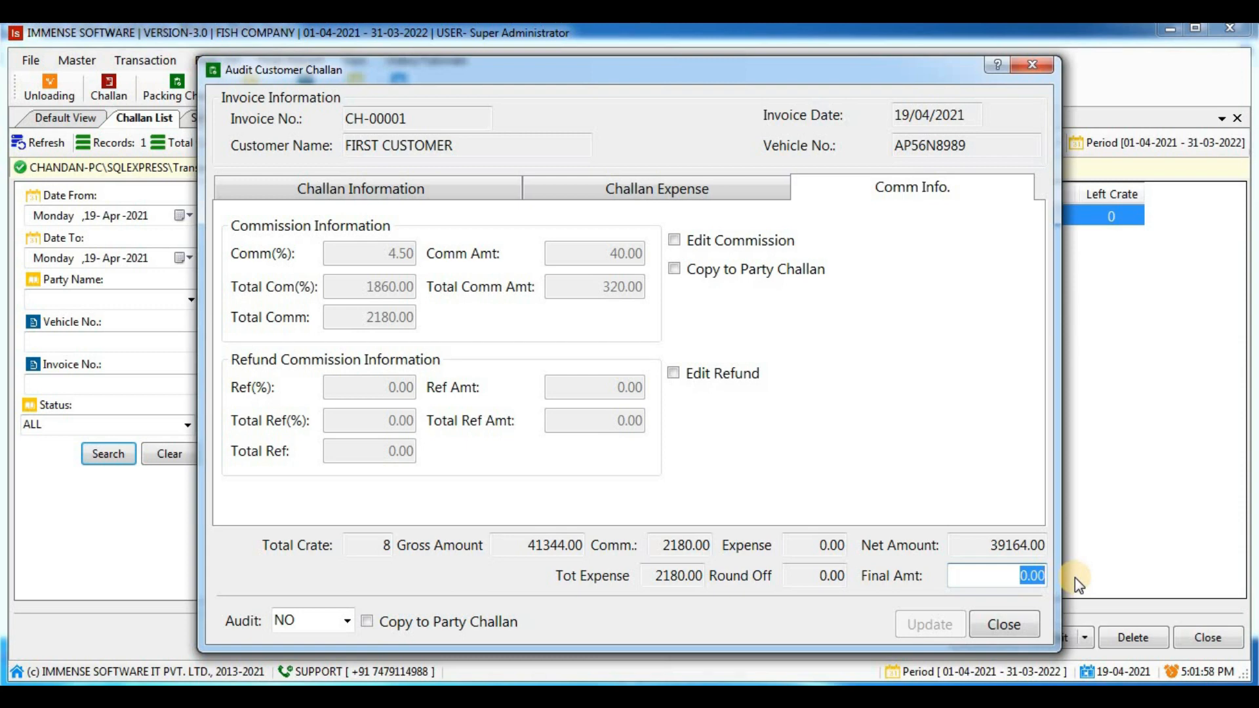
text(3914)
key(BackSpace)
text(64.00)
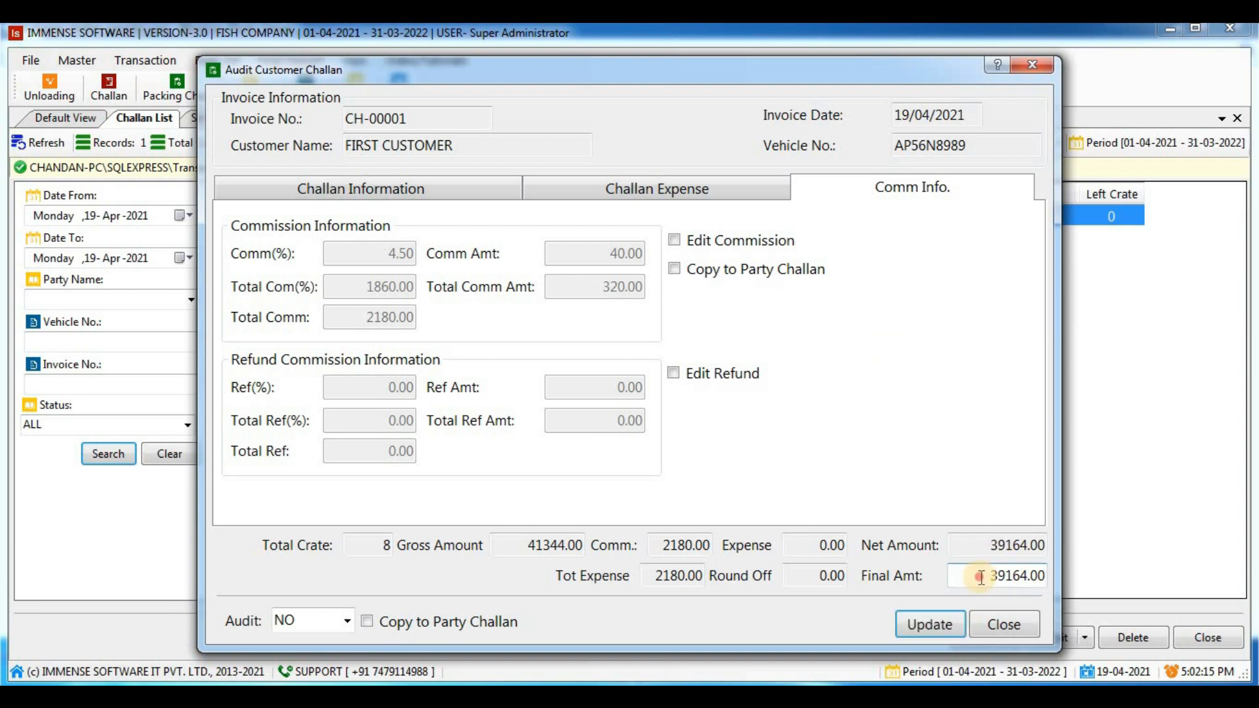
drag(979, 578, 1076, 579)
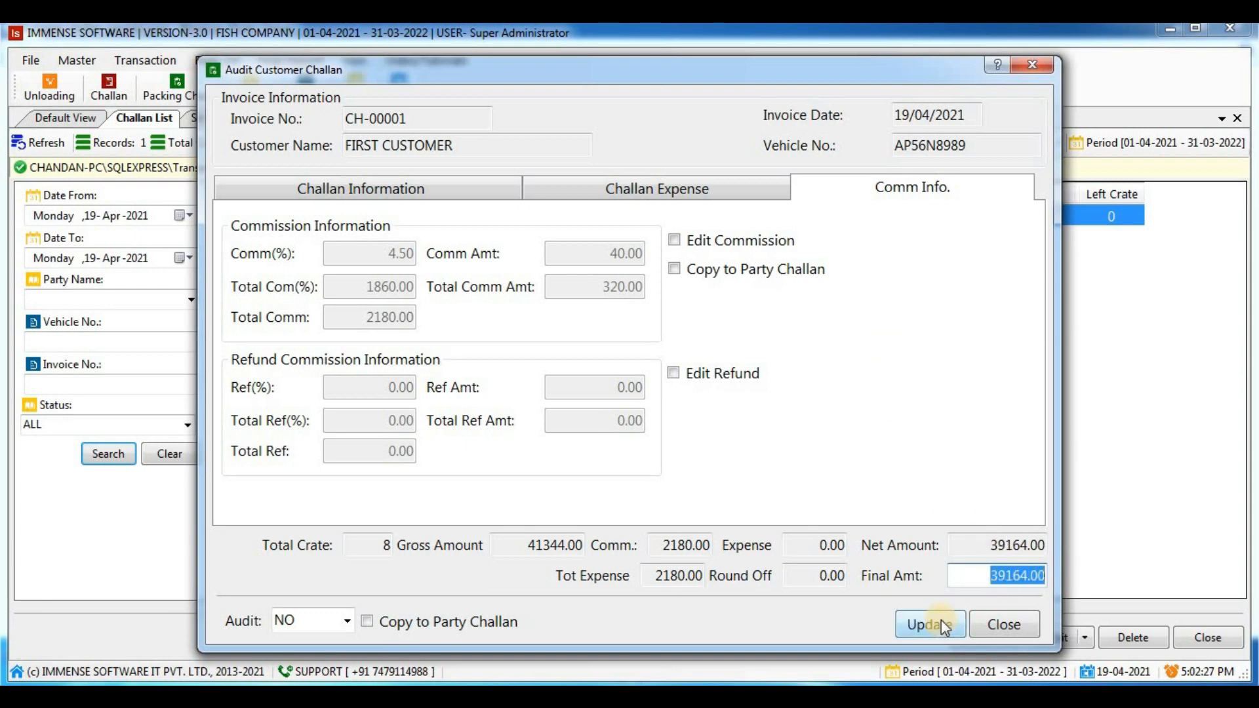
click(1026, 579)
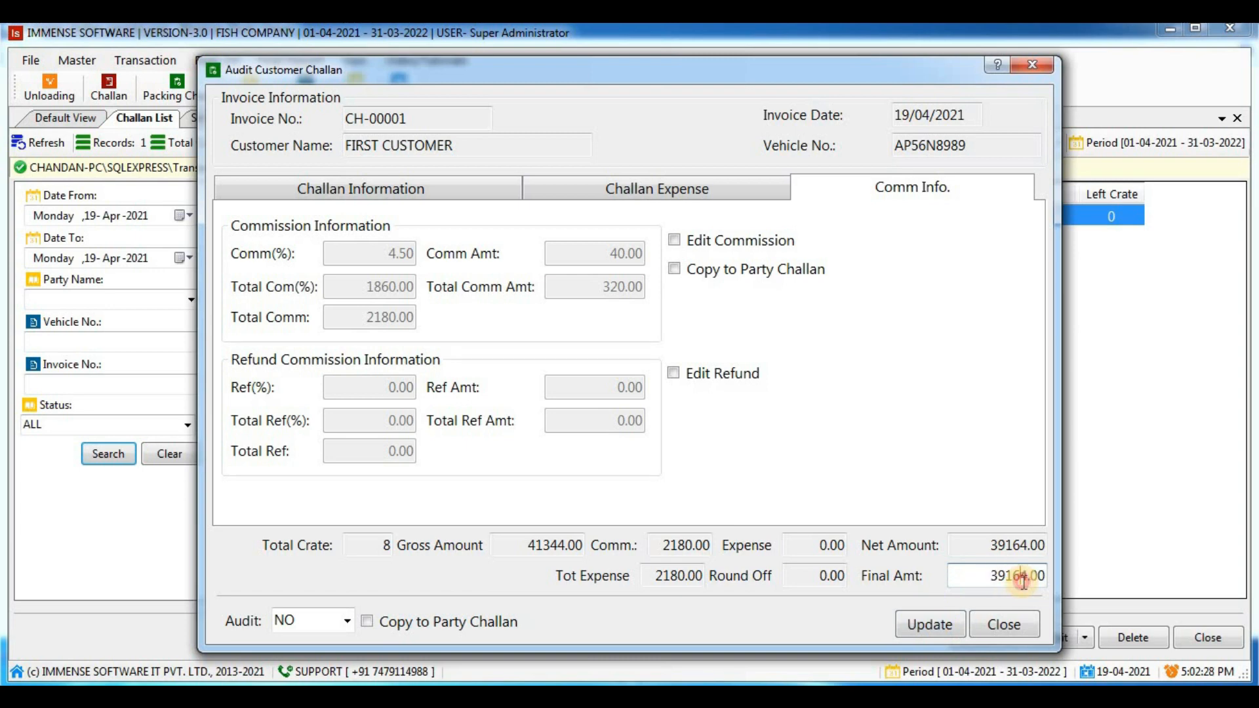
click(942, 625)
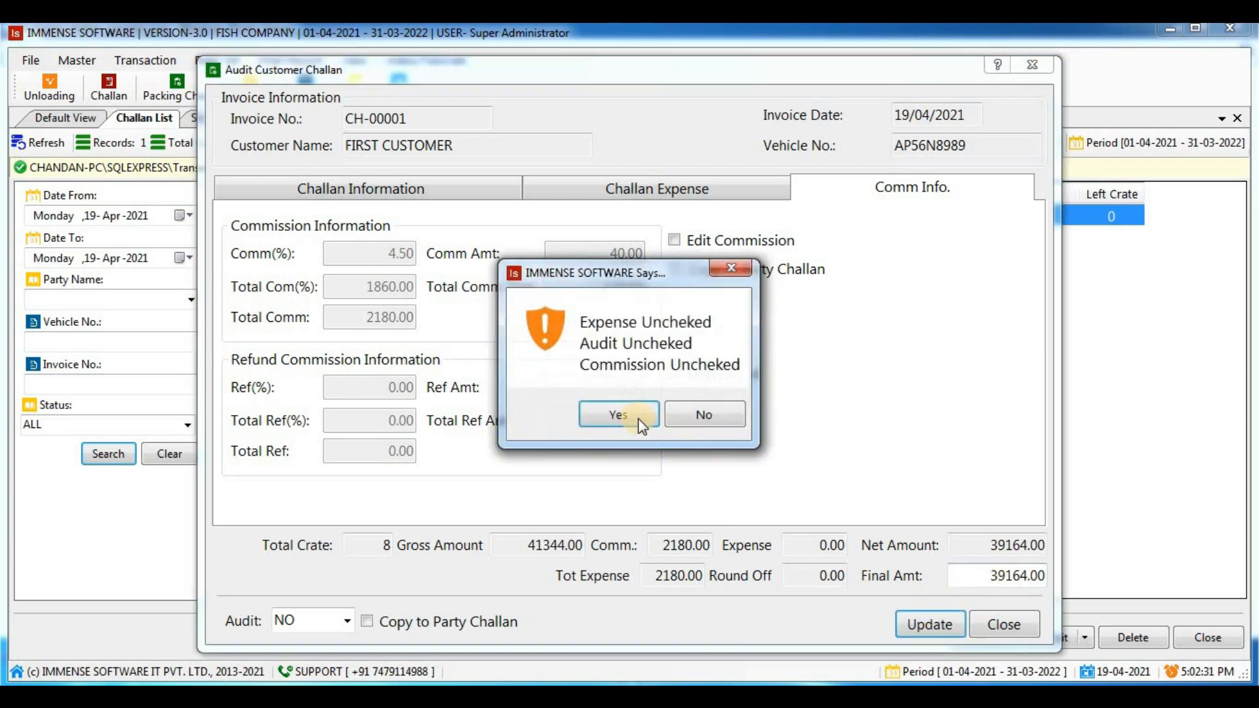
click(602, 408)
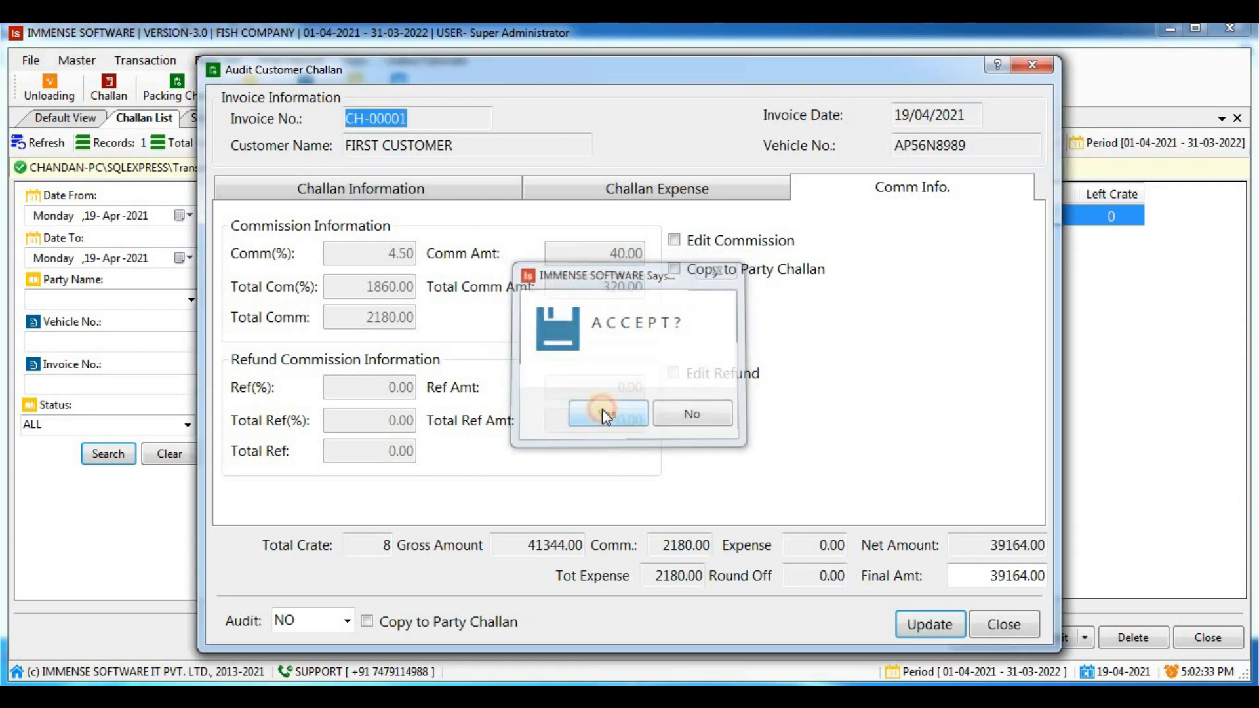
click(602, 409)
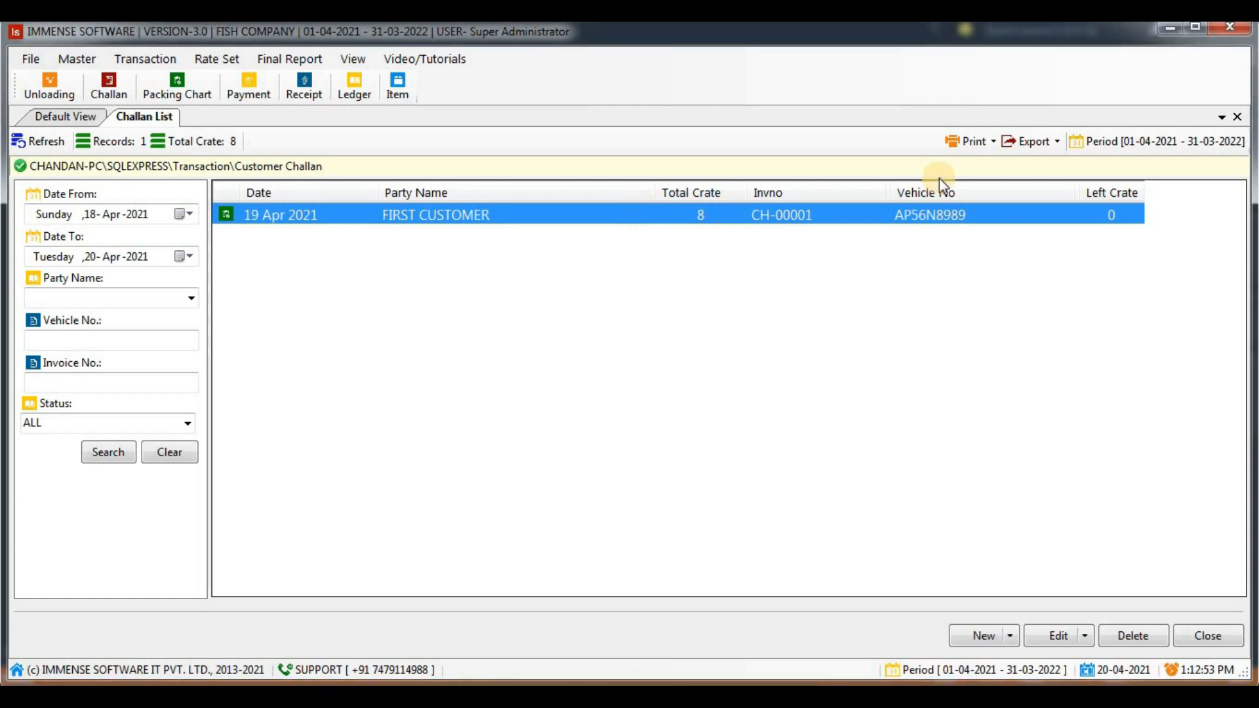
Open the Customer Challan print report for the selected challan and check the header's party name, contact, mobile number, address and title.
click(964, 143)
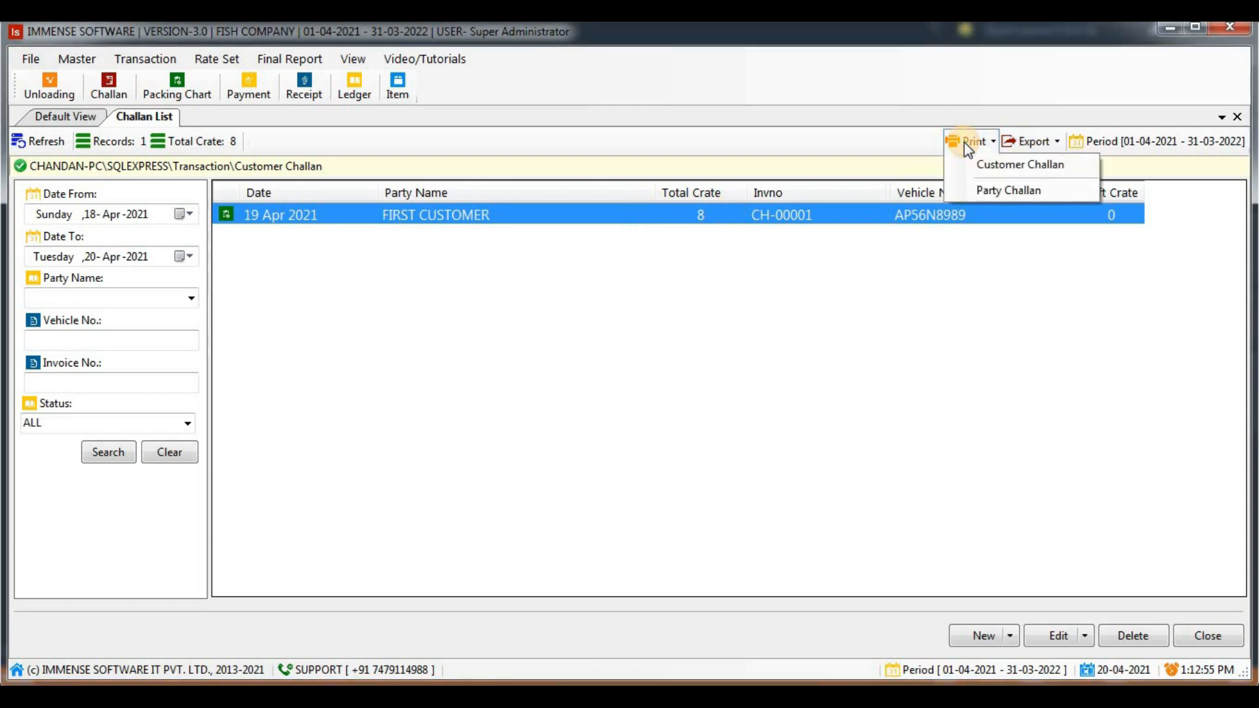
click(972, 164)
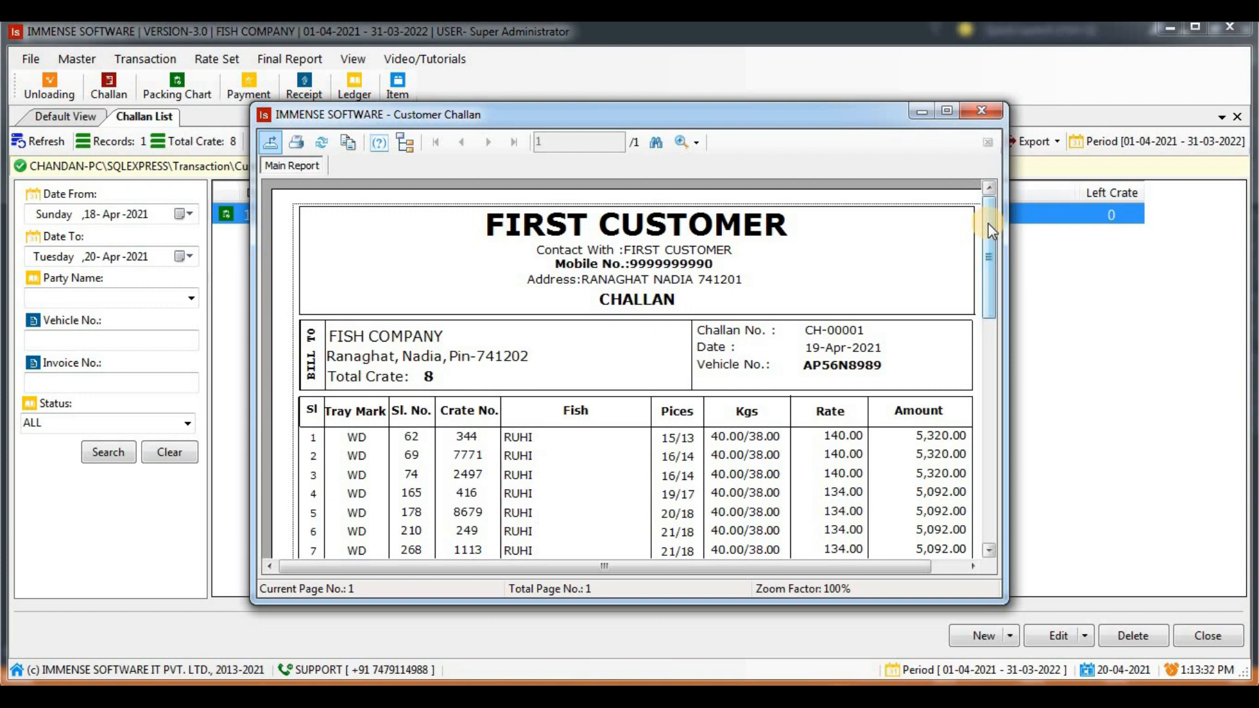
click(585, 225)
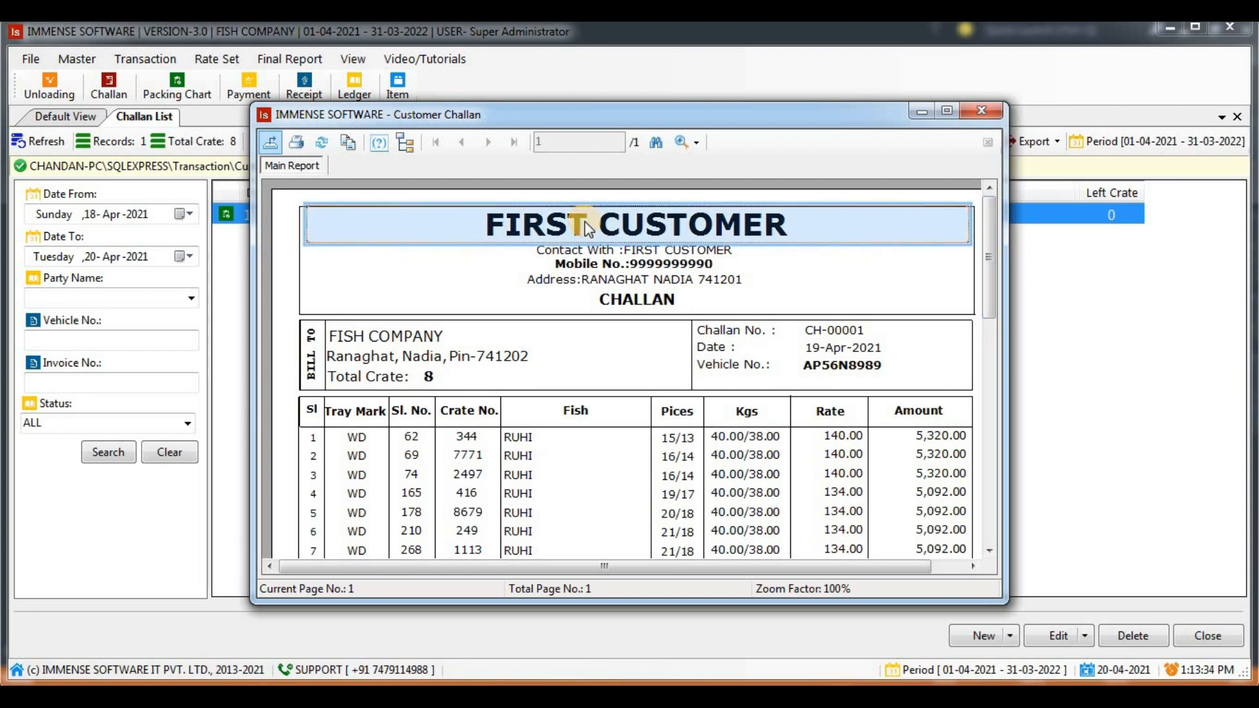
click(647, 251)
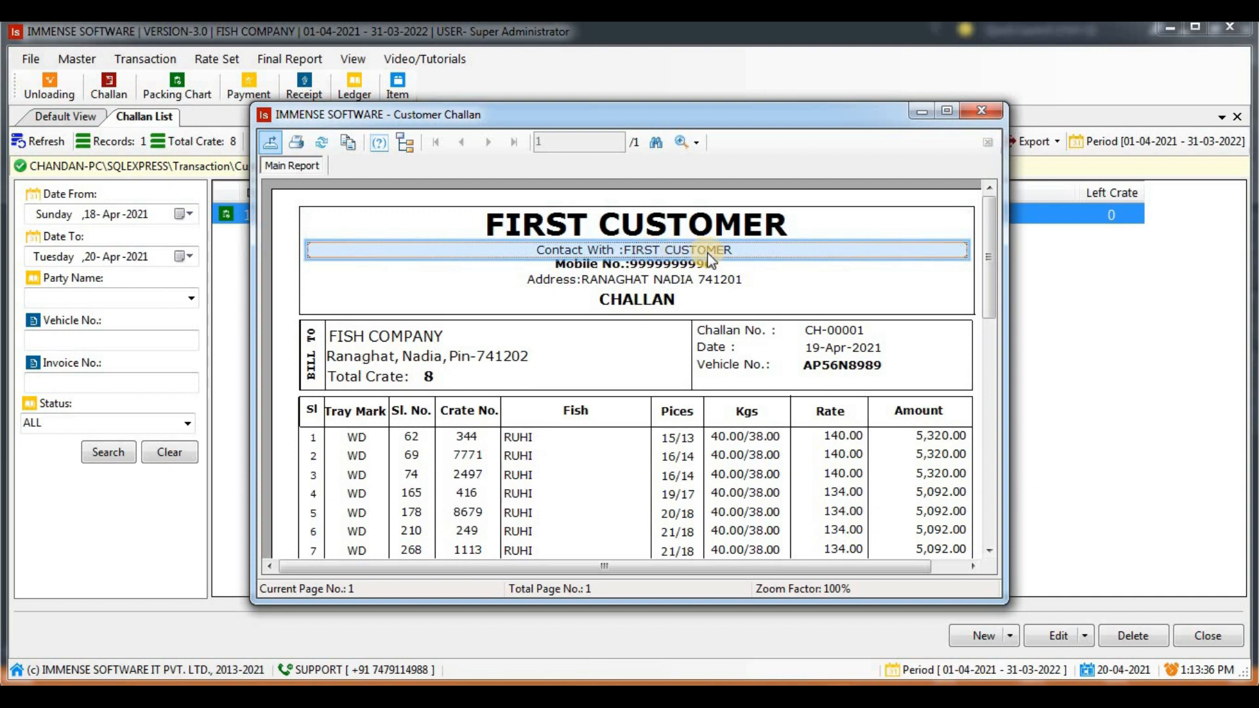
click(666, 265)
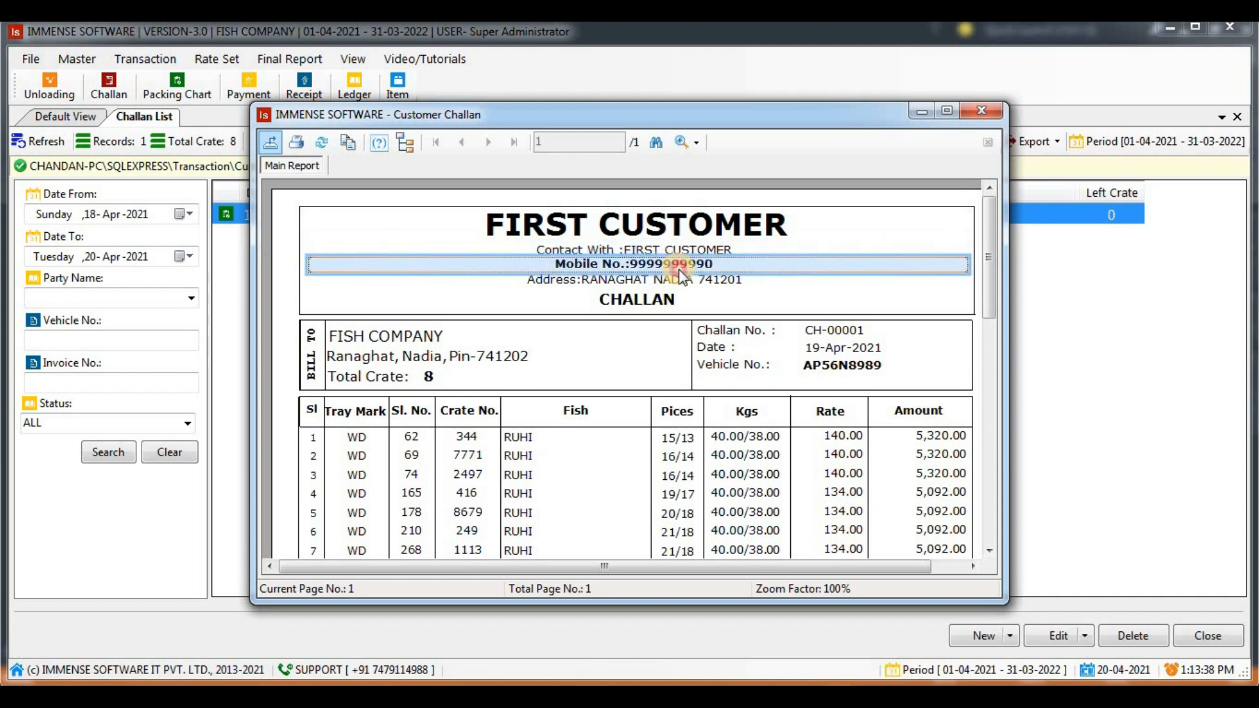
click(674, 278)
click(629, 302)
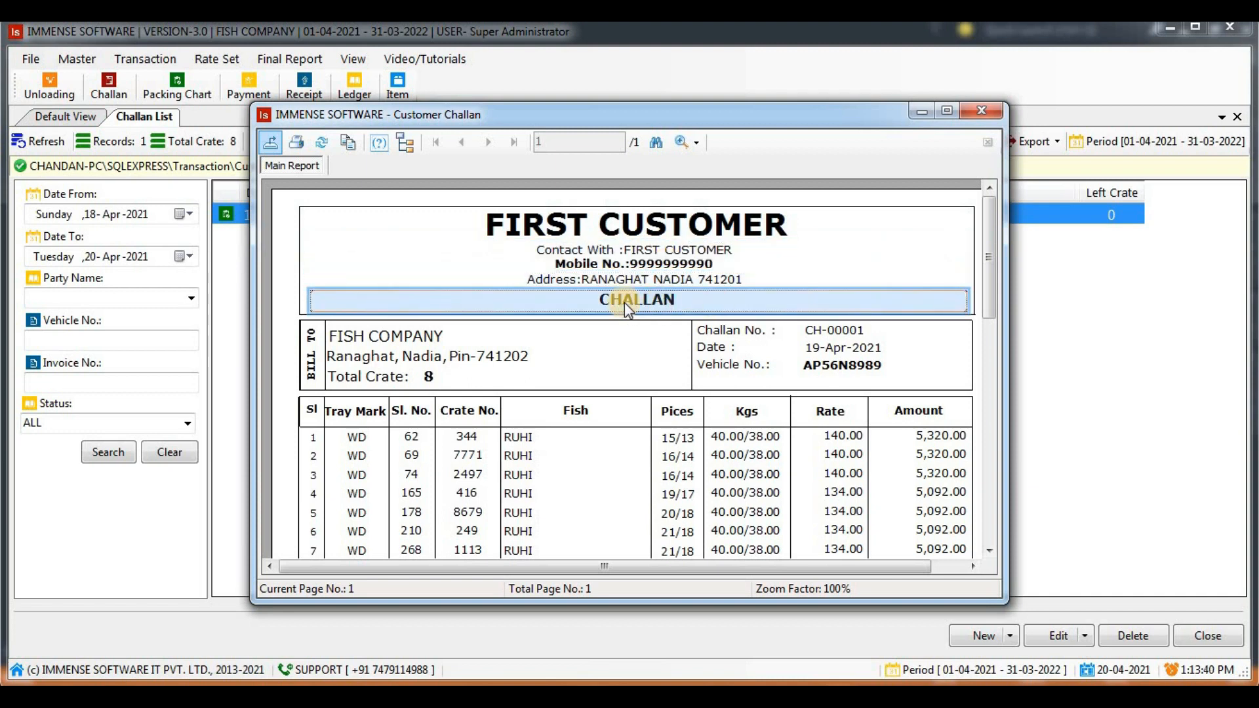
Review the report's billing party, crate rows, commission and cooly expenses, and the net amount in the summary, returning to the report's beginning.
drag(981, 251, 982, 273)
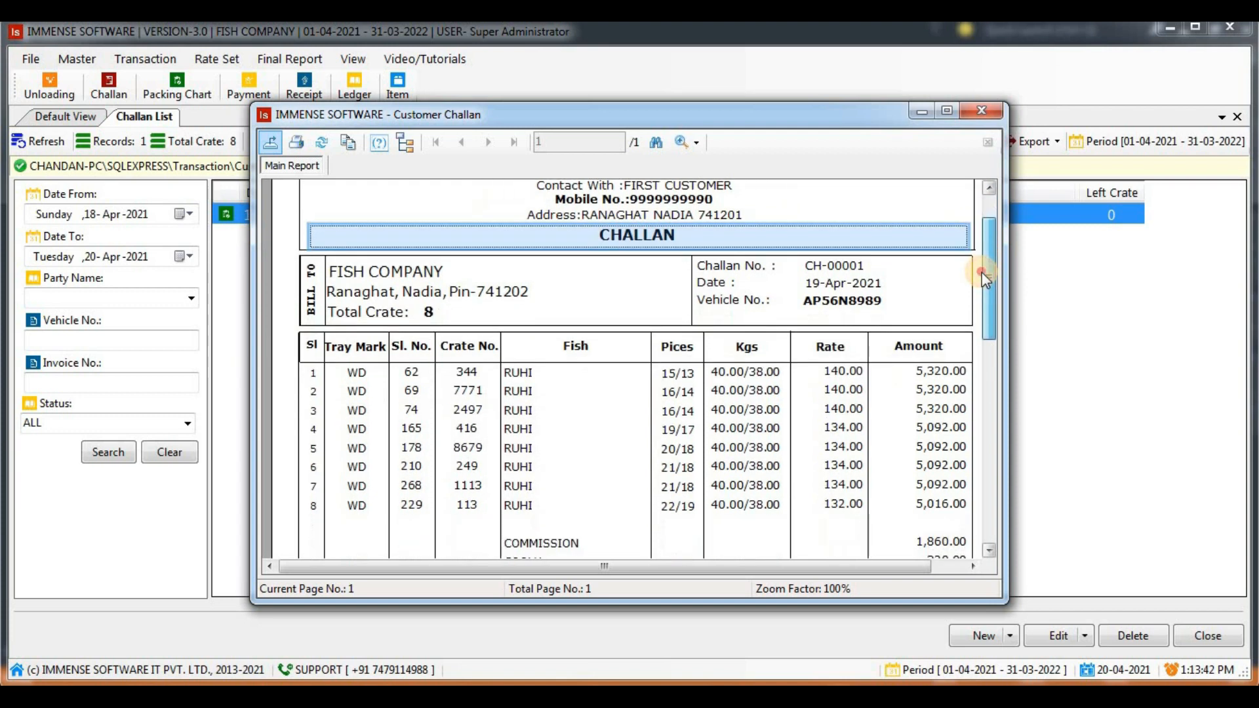
click(393, 275)
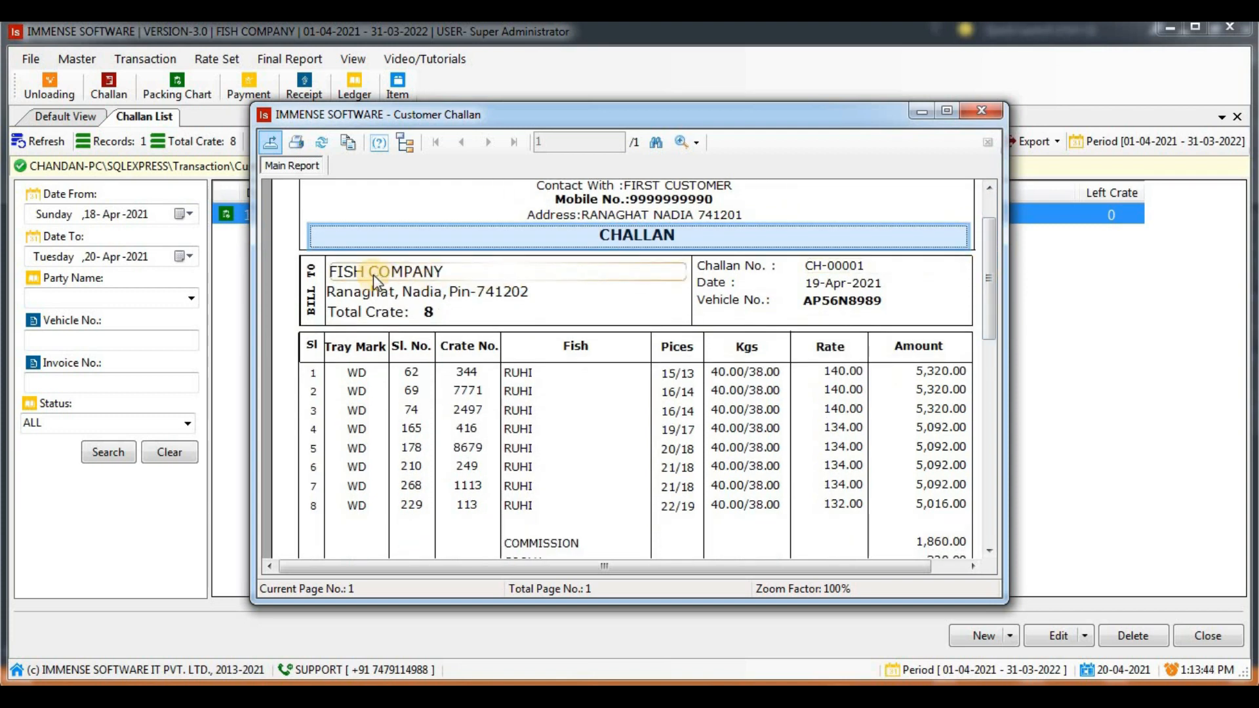
click(583, 260)
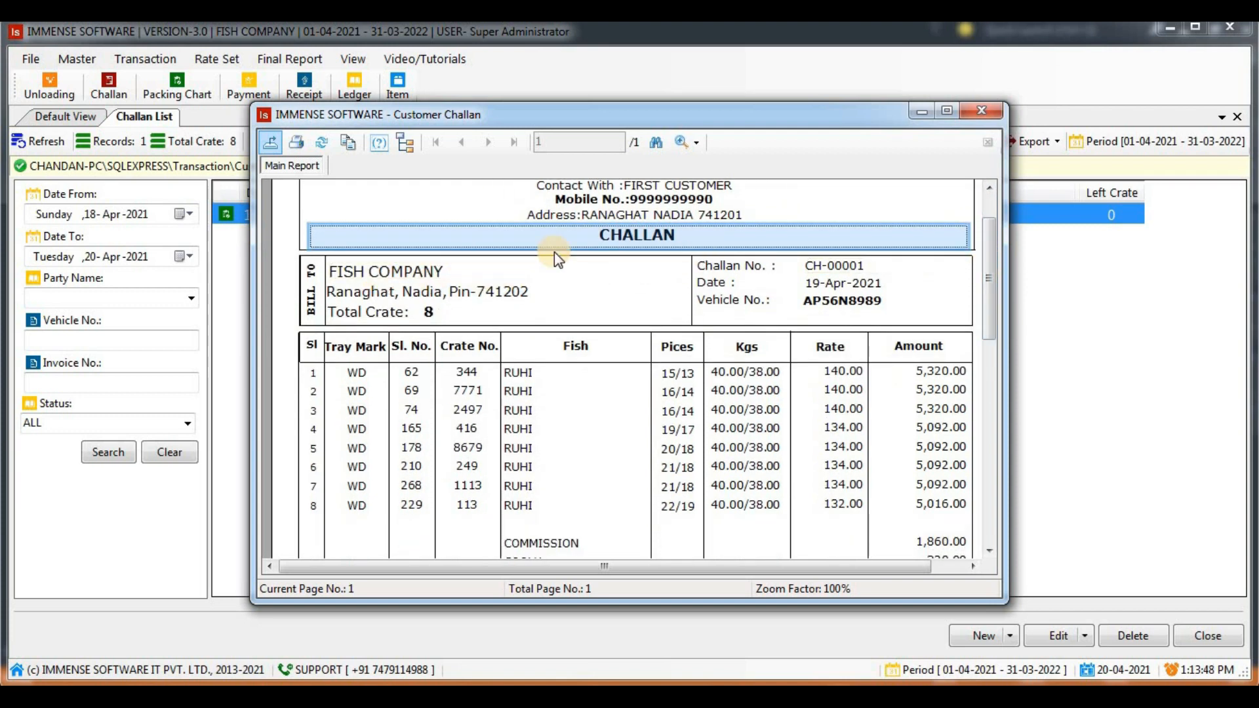
click(418, 277)
drag(989, 273, 991, 321)
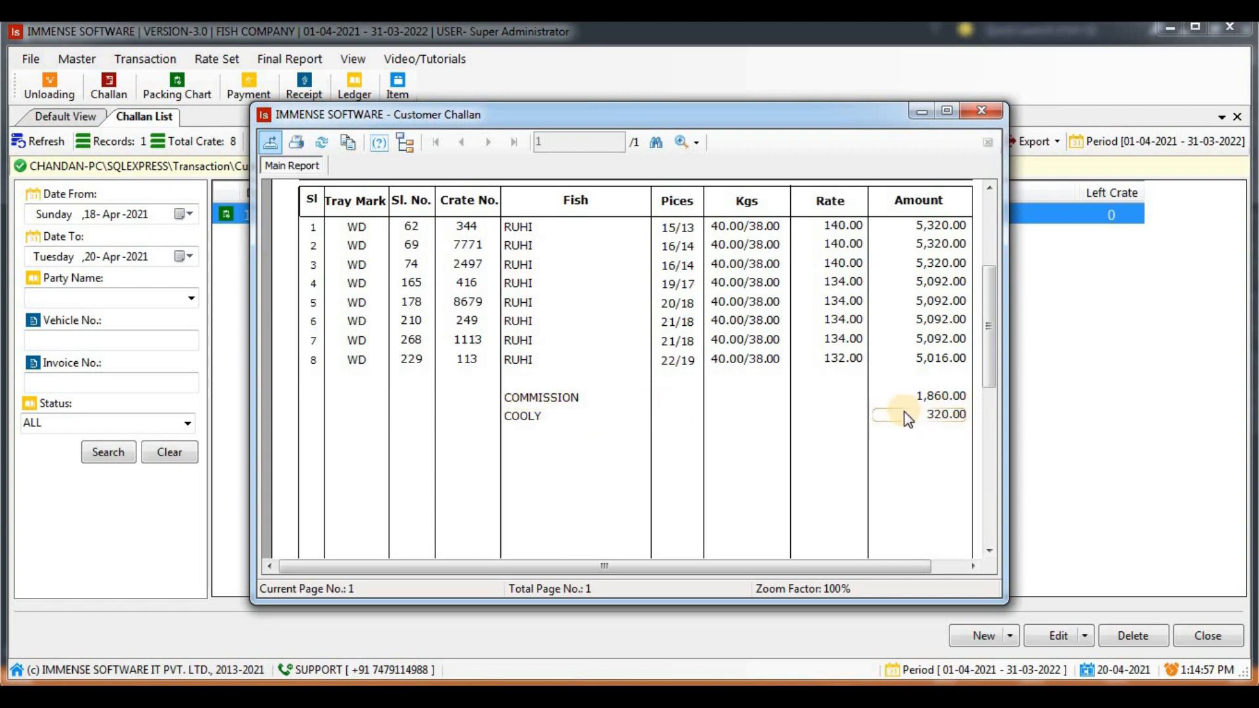
scroll(804, 408, down, 5)
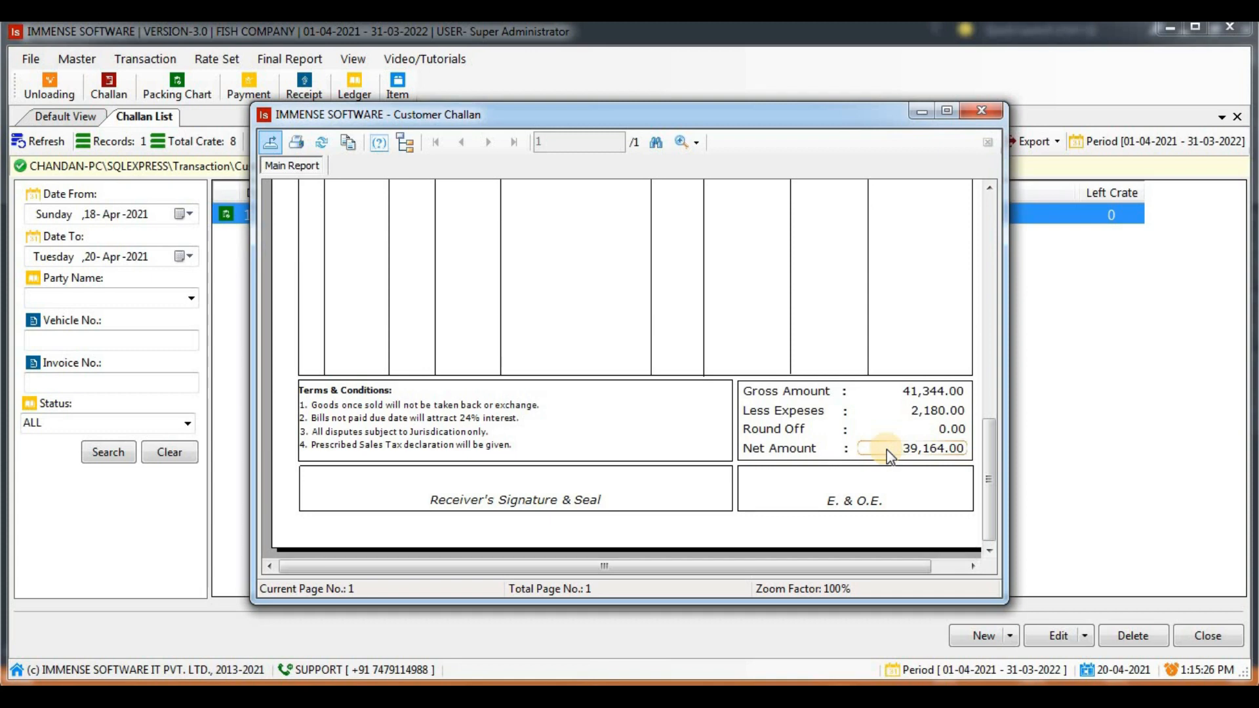
drag(991, 451, 1010, 215)
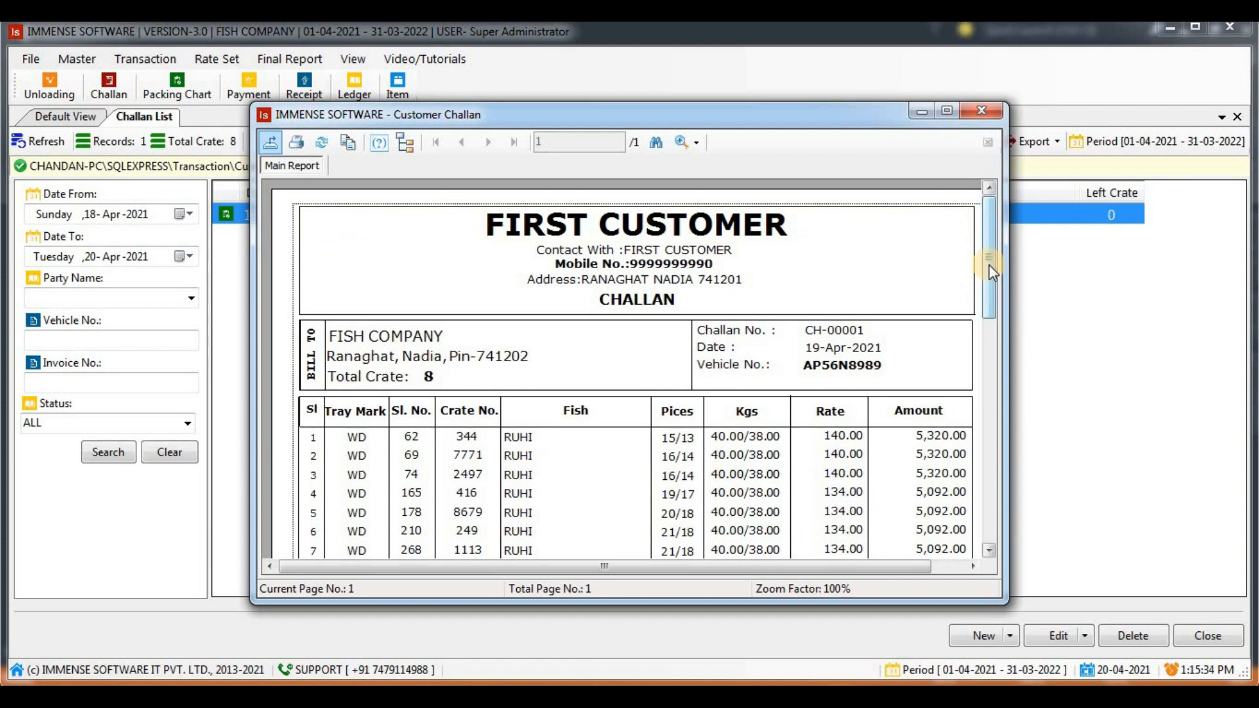
Bring up the print options for the challan report and dismiss them without printing.
click(295, 143)
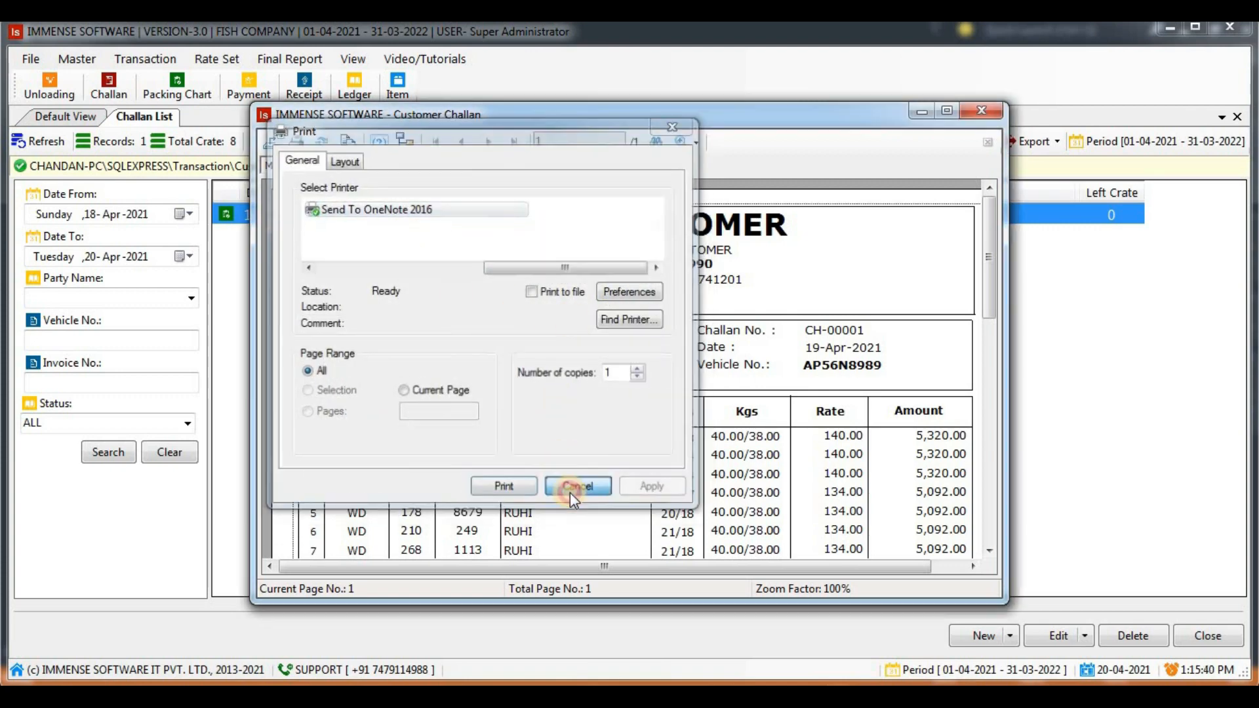
click(577, 487)
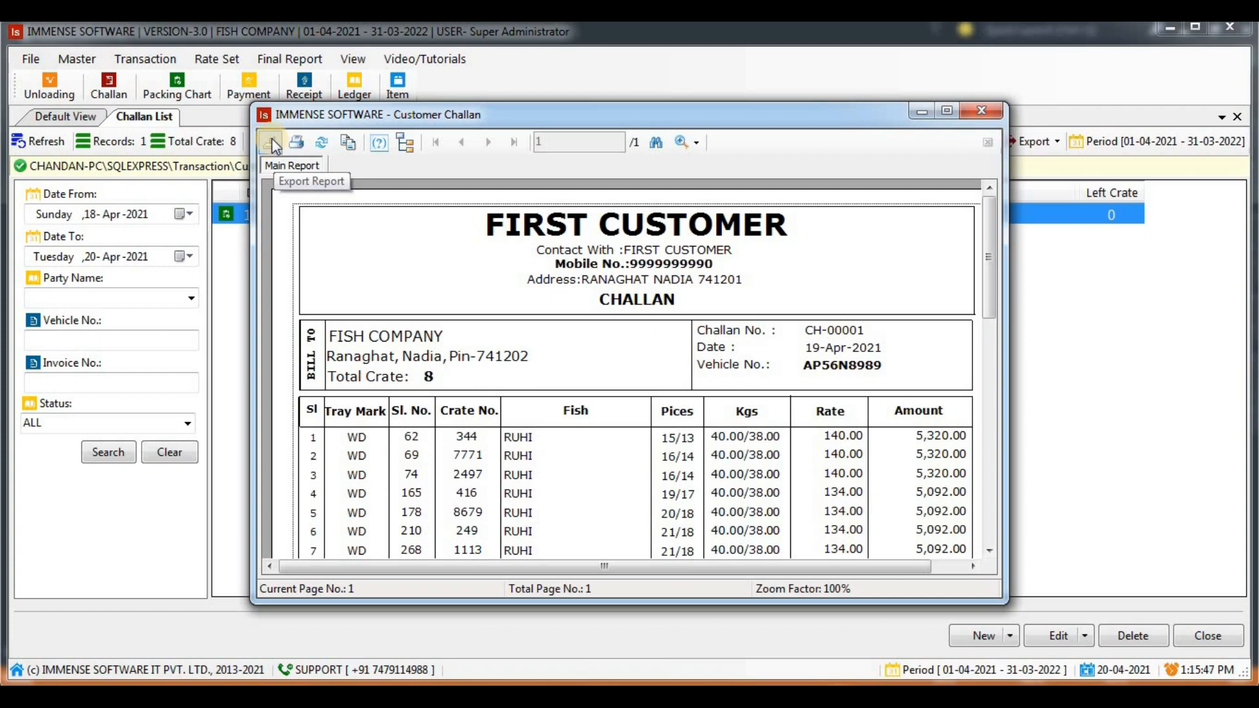
Export the challan report to the Documents library as a PDF named "Customer Challan" and acknowledge the export.
click(273, 146)
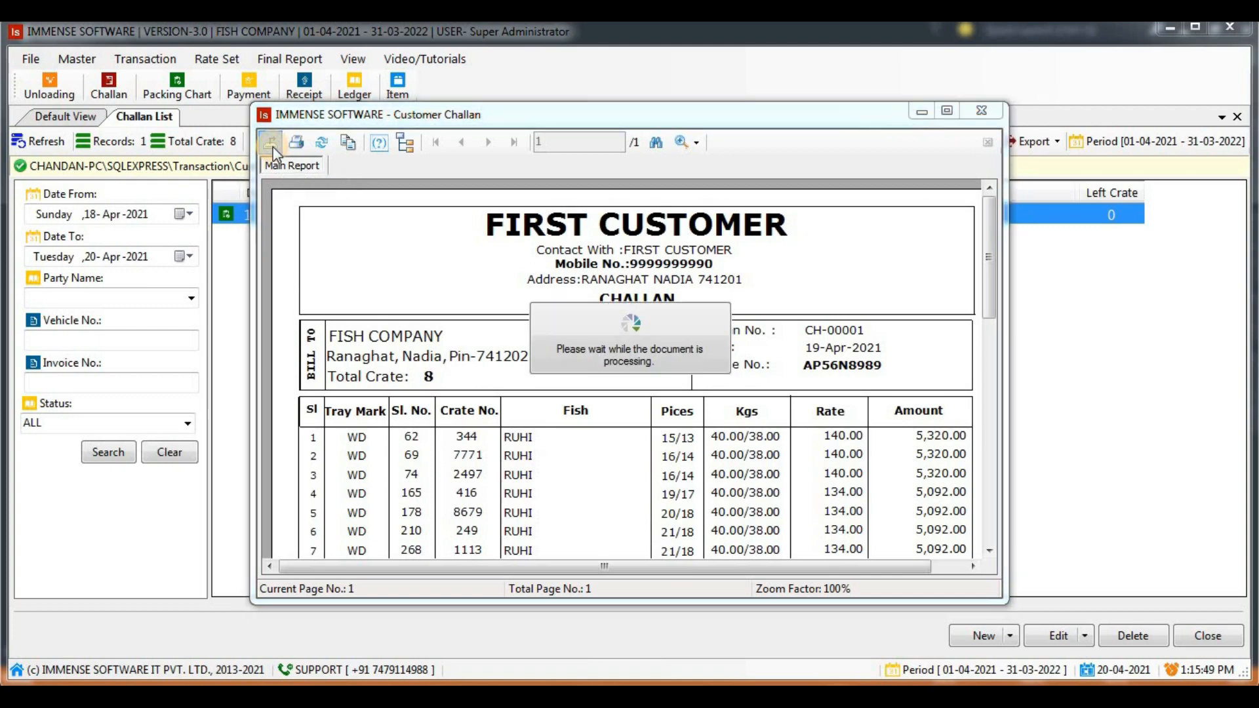
click(516, 499)
click(515, 532)
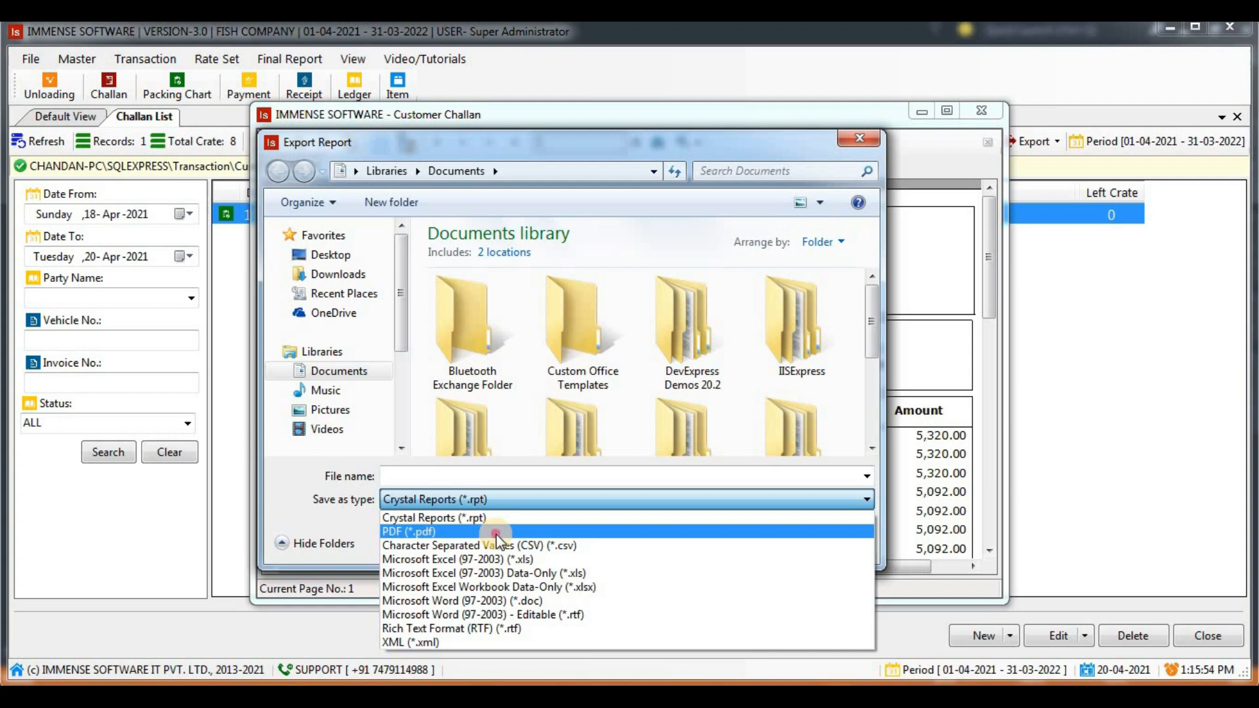
click(454, 477)
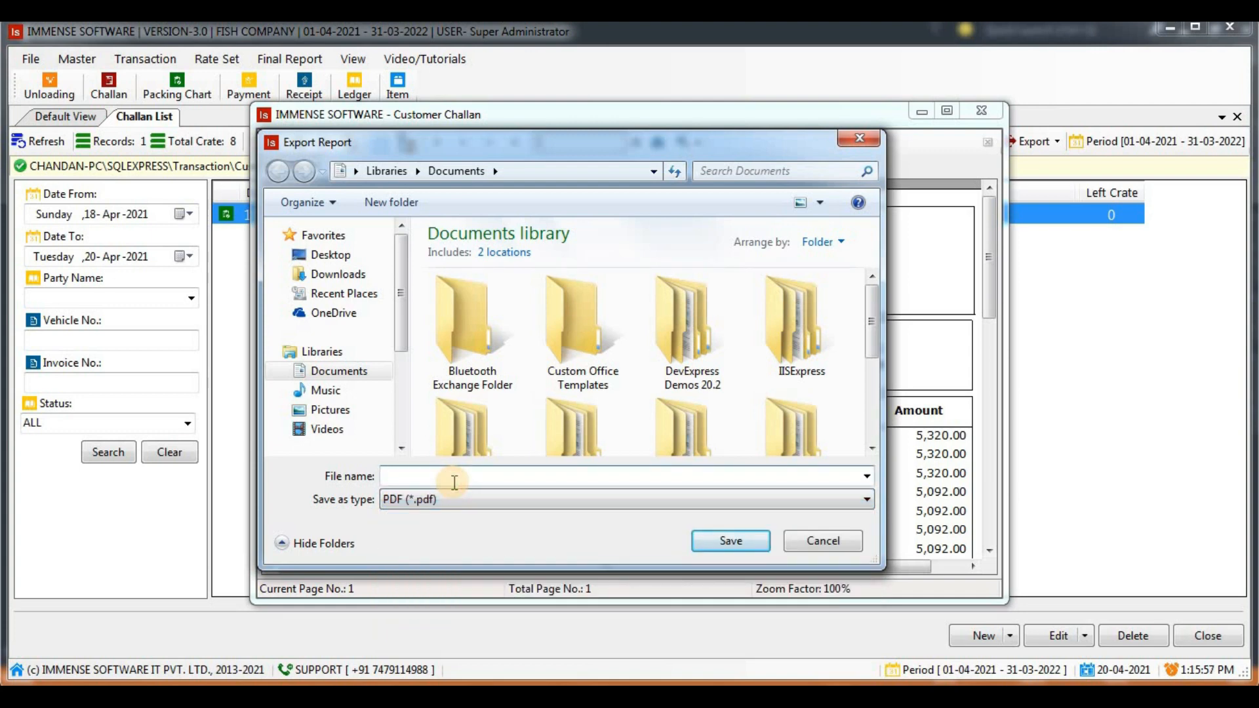
text(Customer Challan)
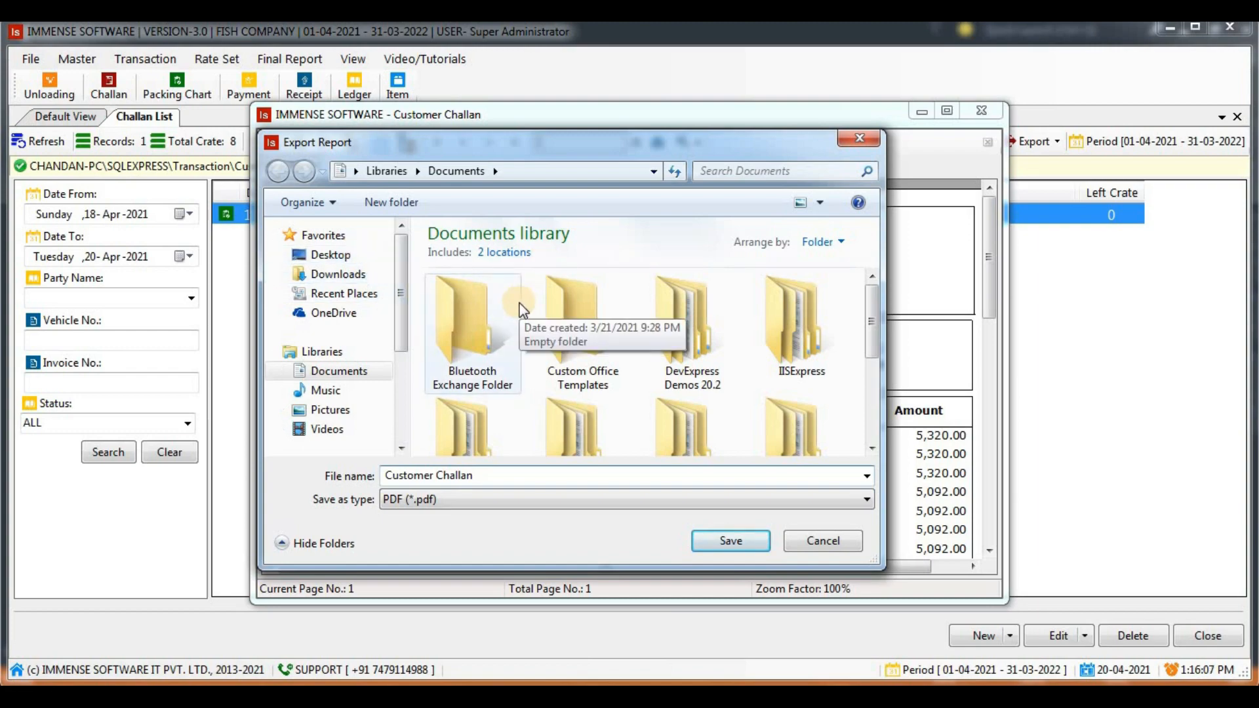
click(726, 534)
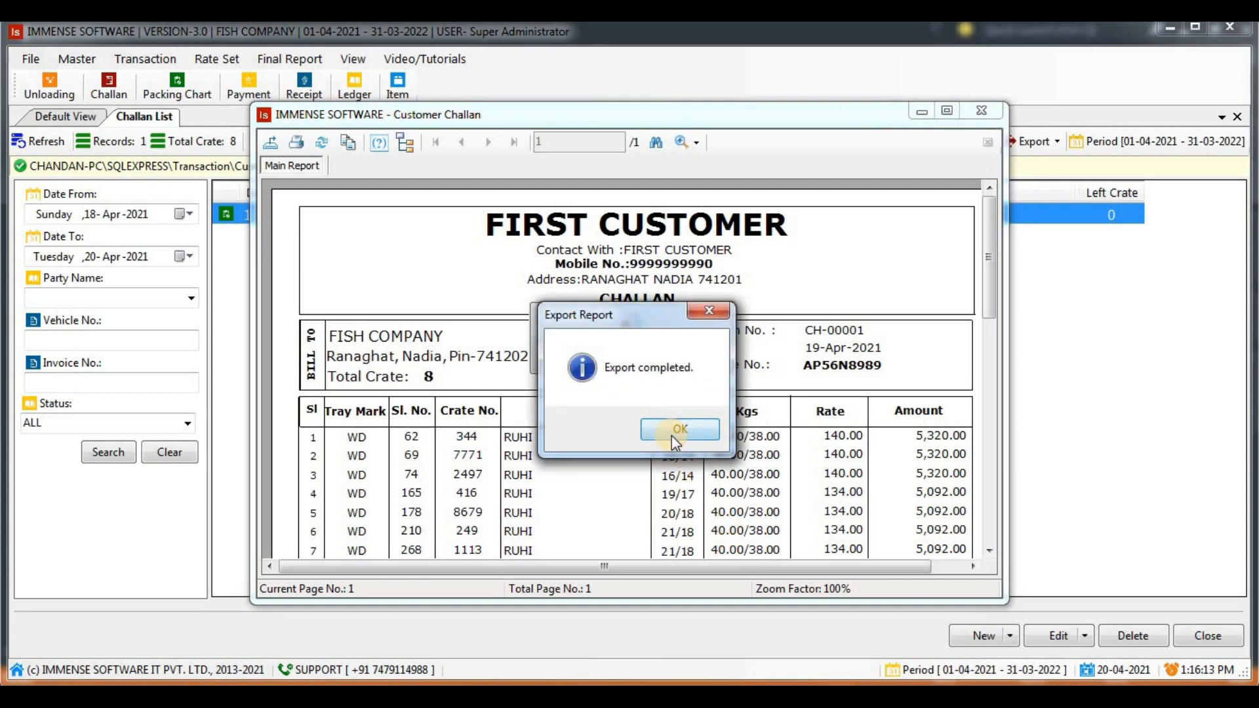
click(671, 436)
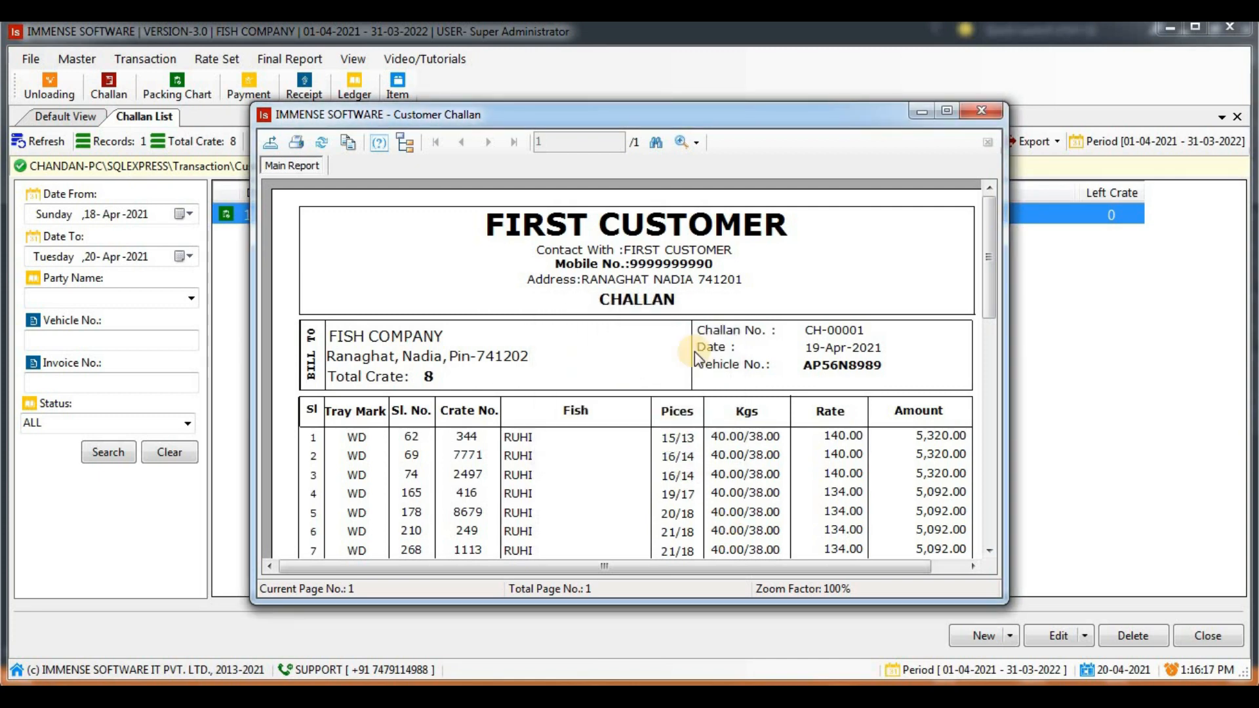